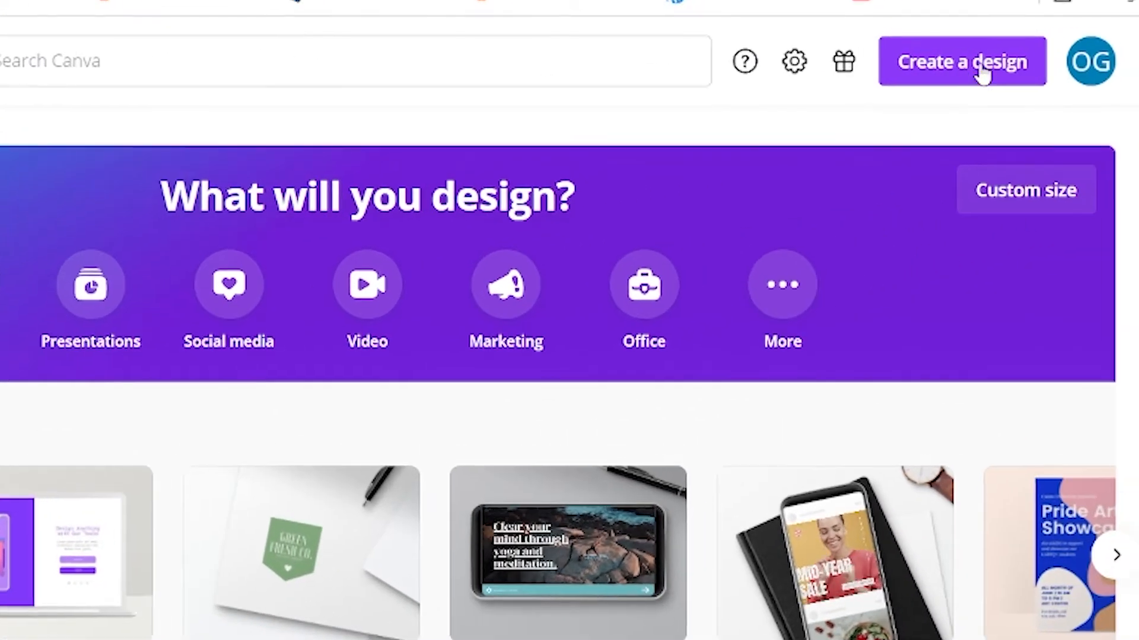
- Search the available design types for carousel and start a custom-size design instead
left_click(1097, 57)
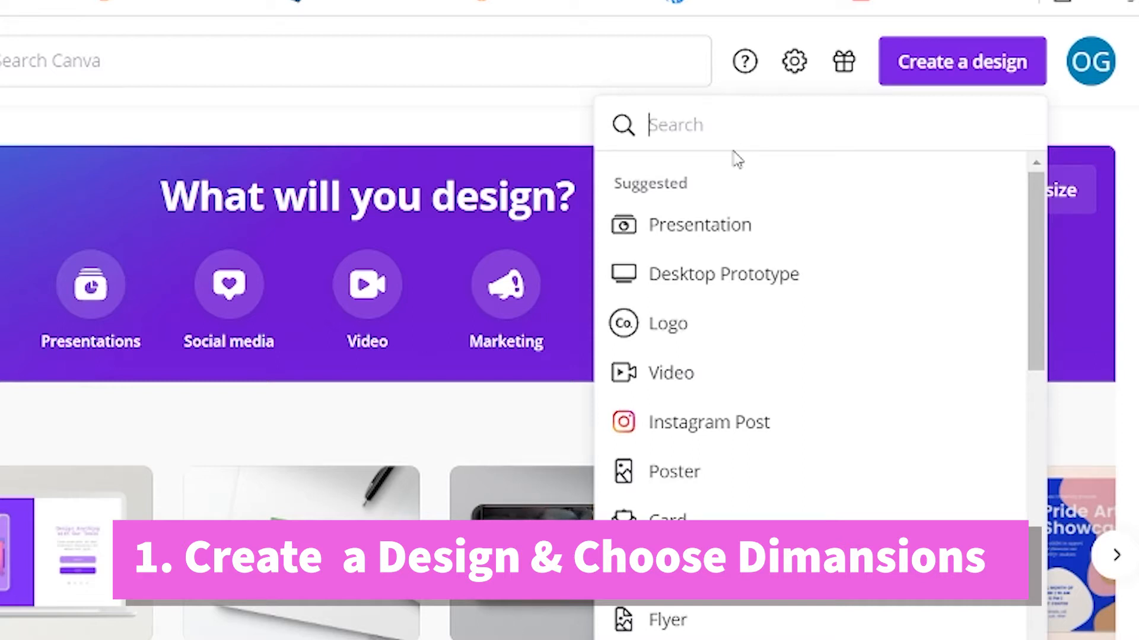
type("carous")
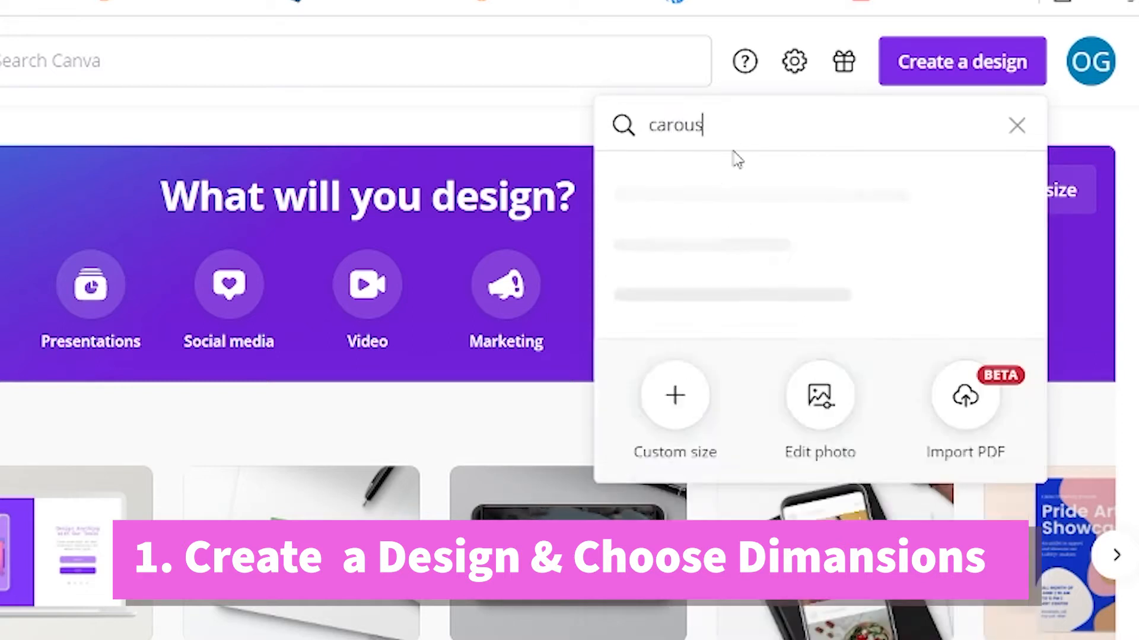
type("el")
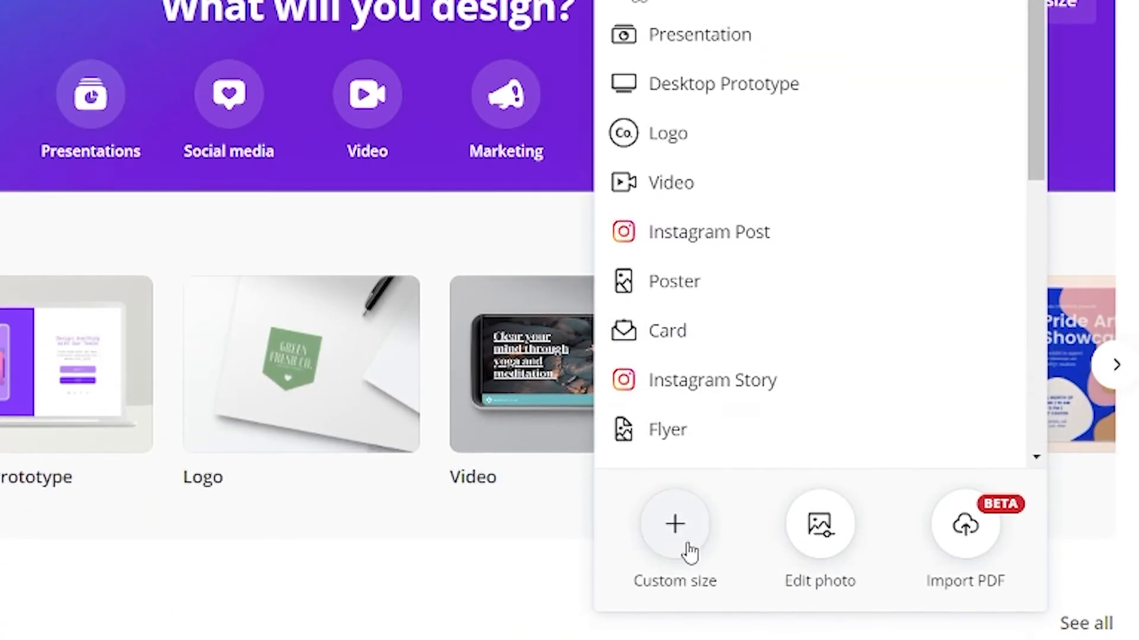
left_click(676, 539)
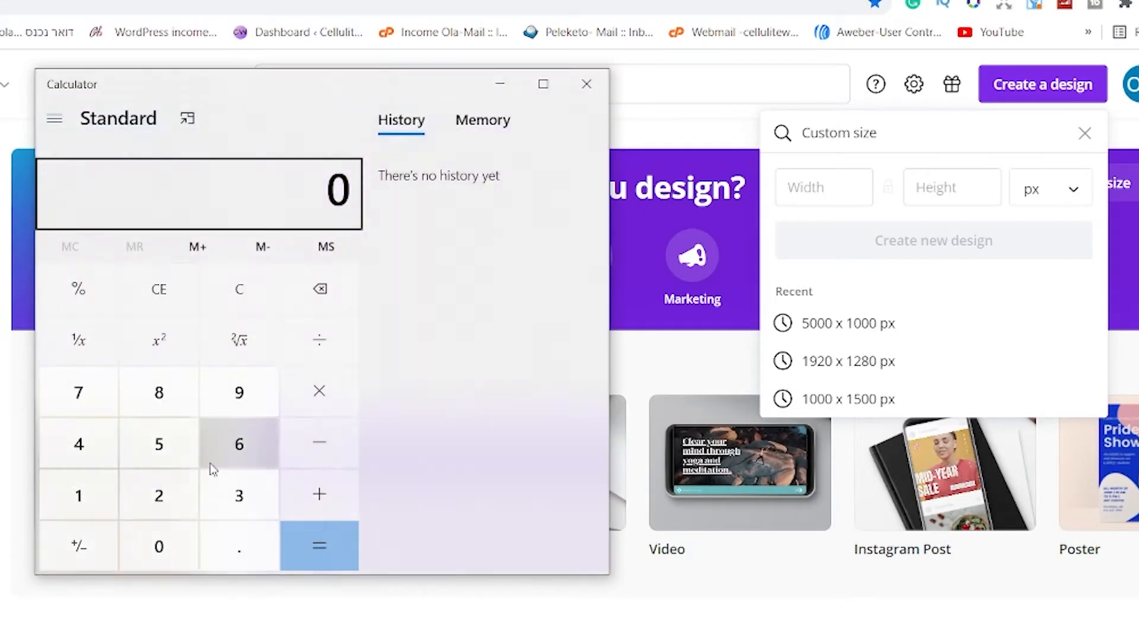
- Multiply 1080 by 5 in Calculator to work out the total width of the carousel
left_click(78, 496)
left_click(158, 547)
left_click(159, 393)
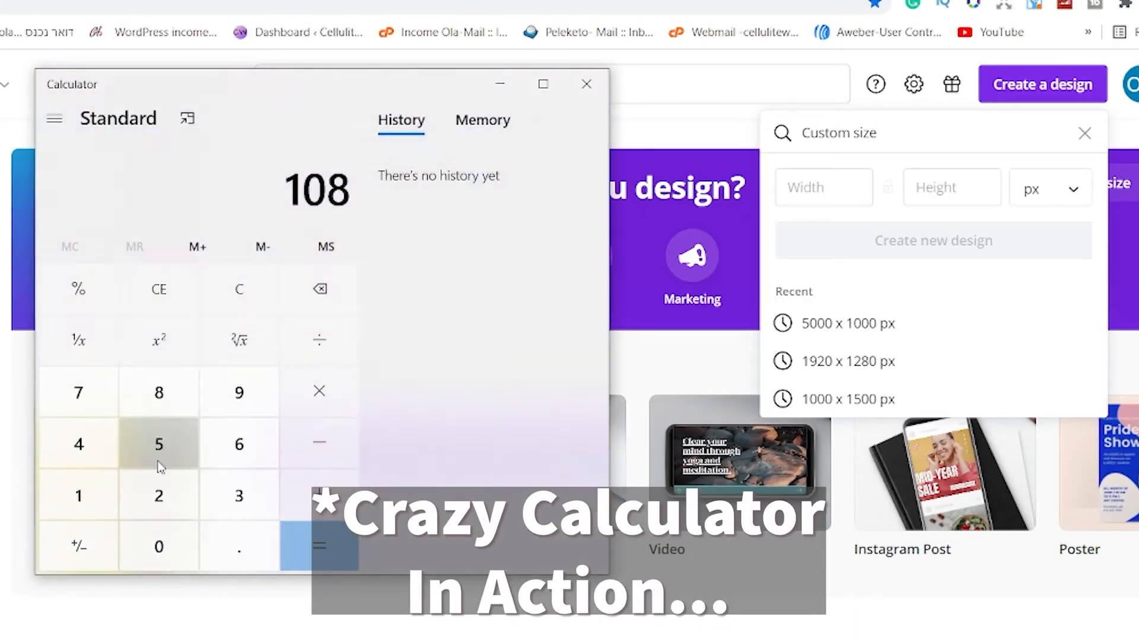
left_click(159, 547)
left_click(319, 392)
left_click(159, 444)
key("Return")
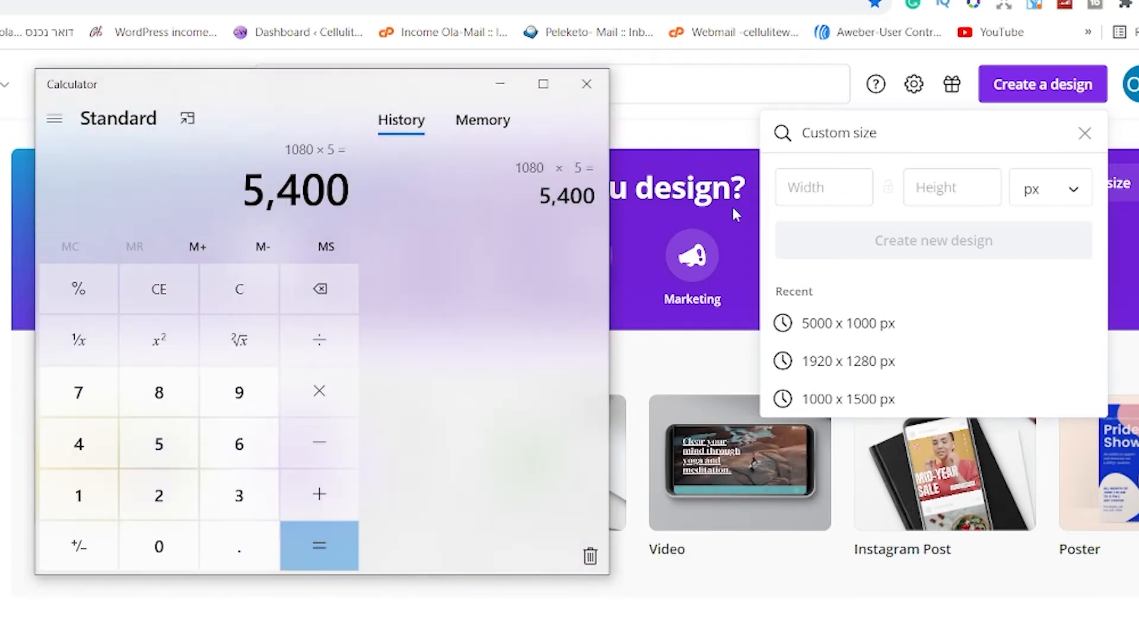
- Create a new custom design 5400 px wide and 1080 px high
left_click(808, 187)
type("5400")
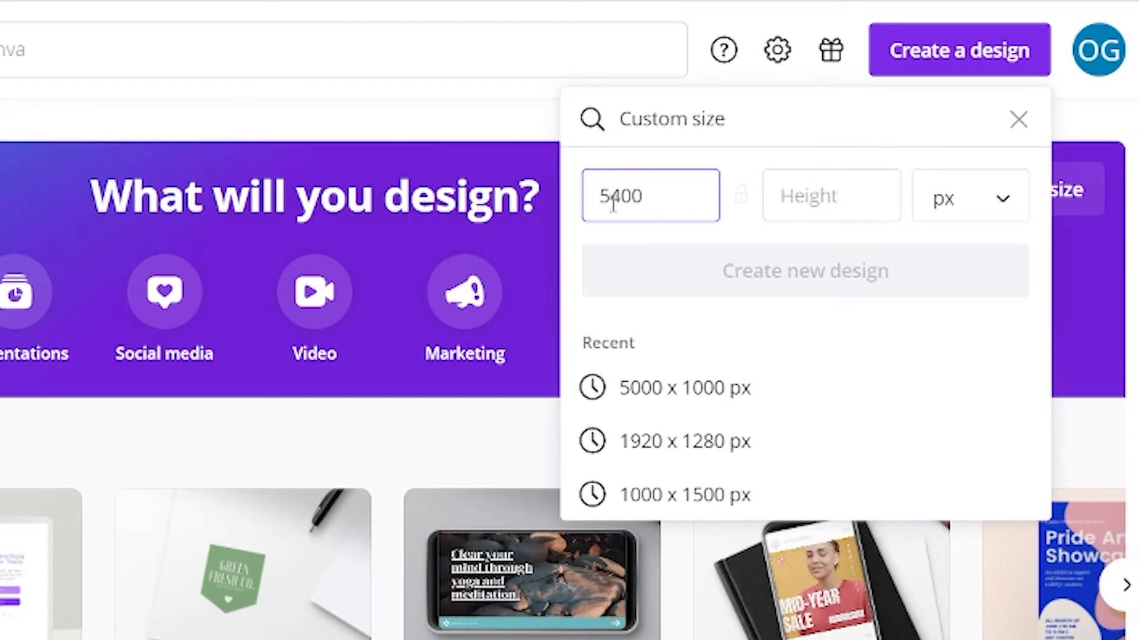
left_click(810, 191)
type("10")
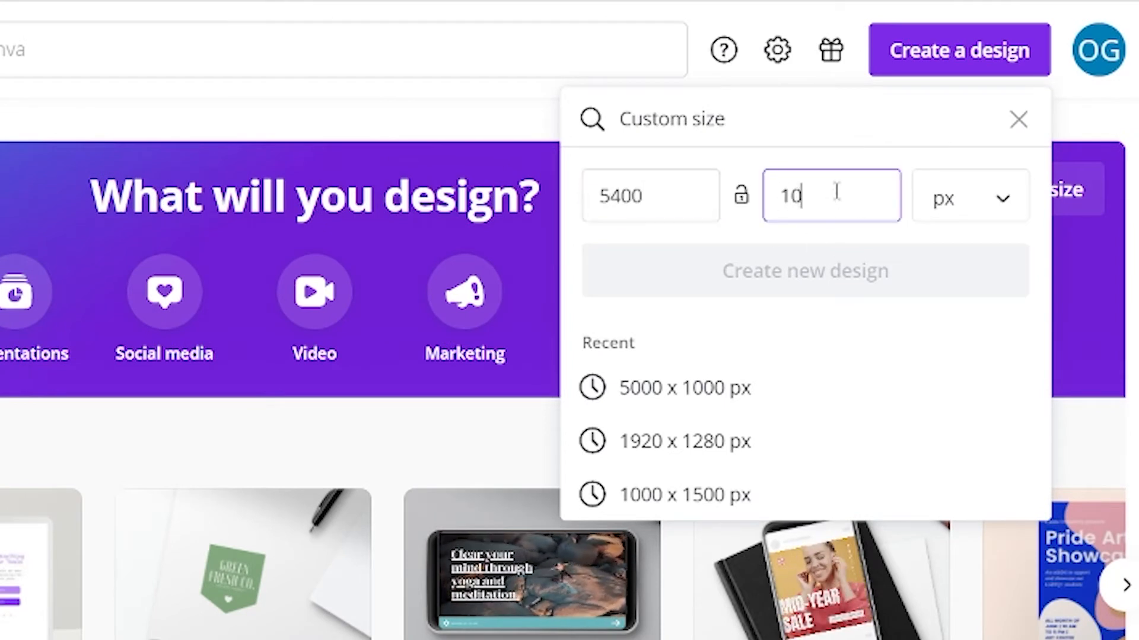
type("80")
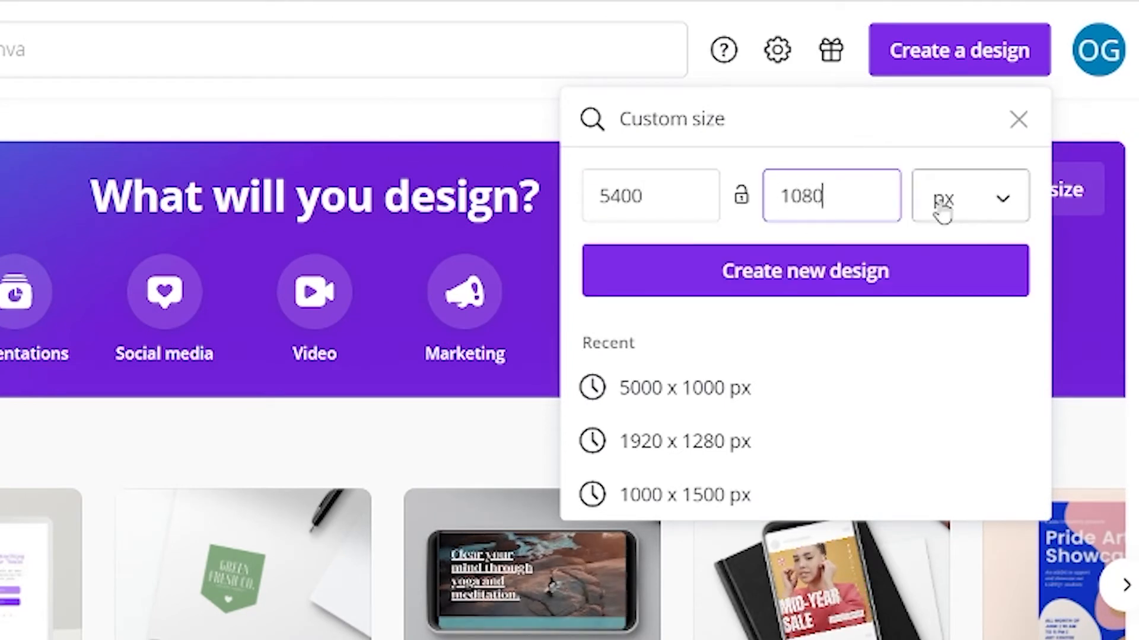
left_click(823, 279)
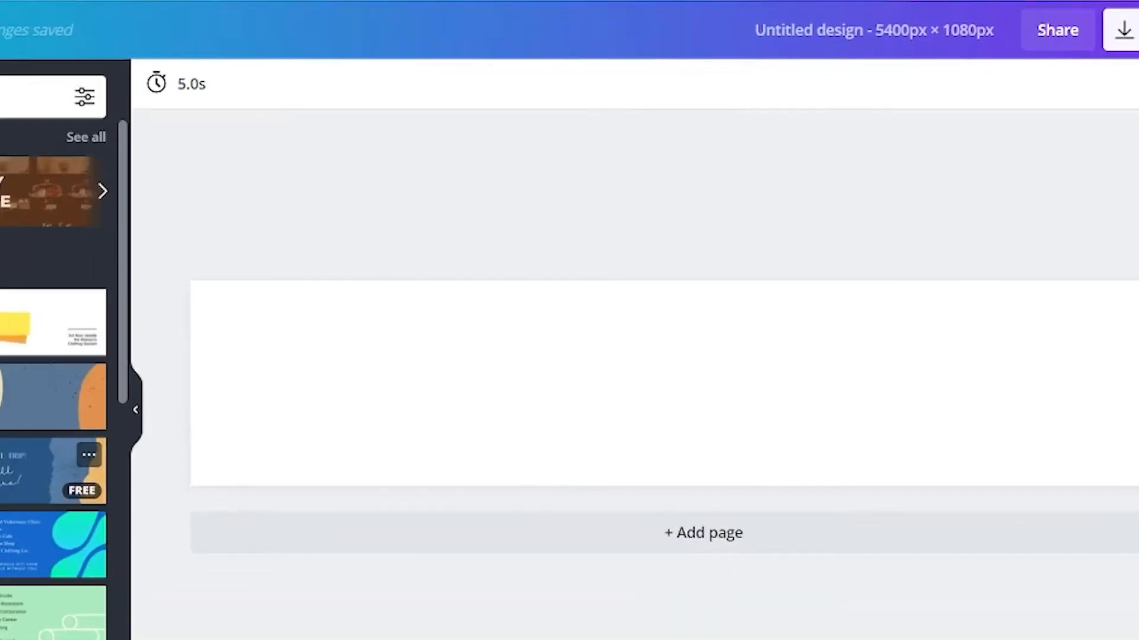
- Browse the suggested banner templates for the blank 5400 × 1080 px design
scroll(236, 386, "down", 6)
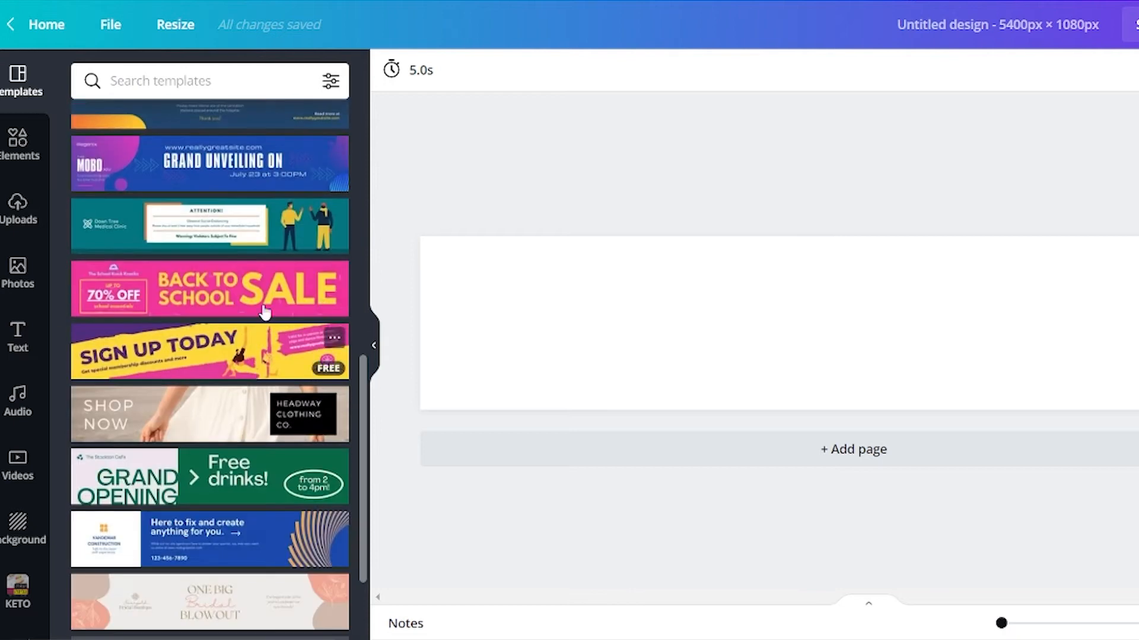
scroll(265, 312, "down", 10)
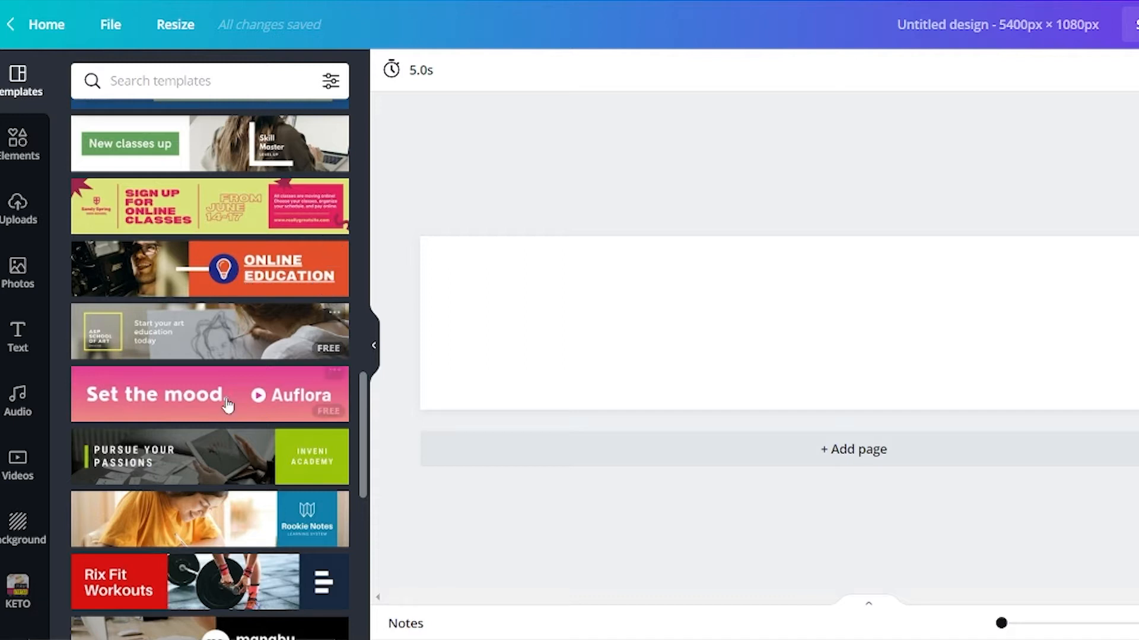
scroll(328, 417, "down", 3)
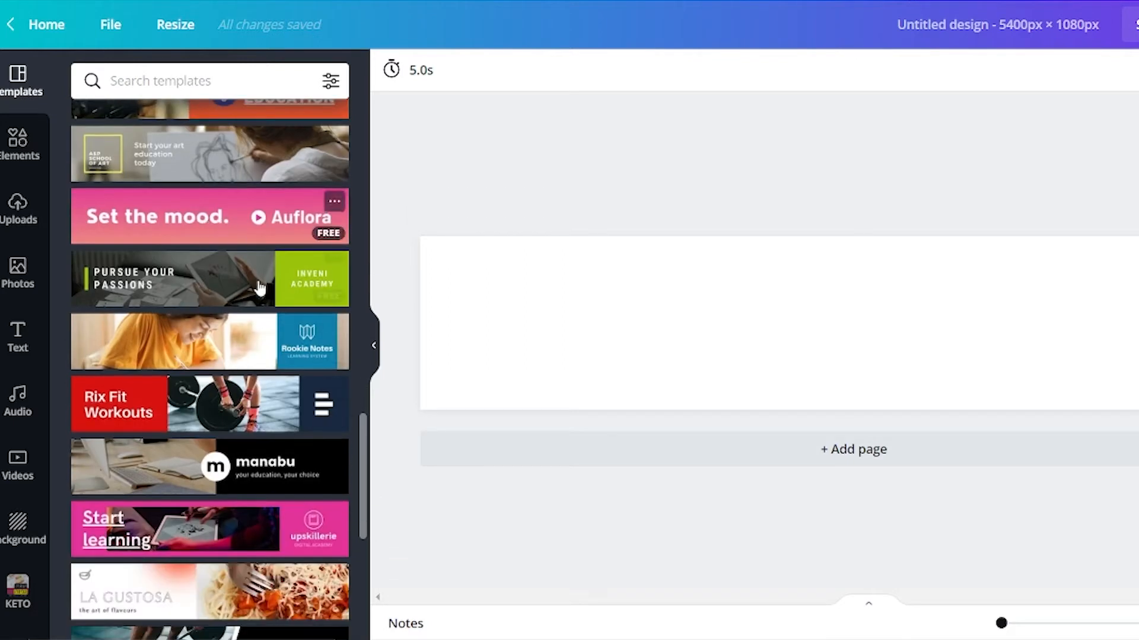
scroll(224, 449, "down", 1)
scroll(224, 449, "down", 4)
scroll(298, 283, "down", 3)
scroll(299, 282, "down", 4)
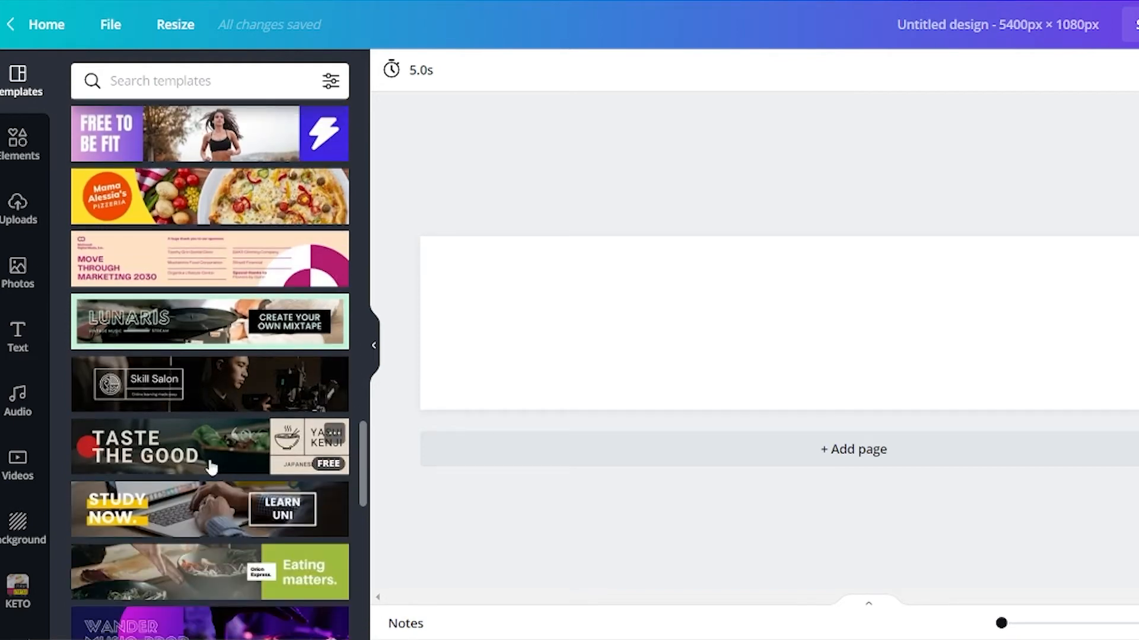
scroll(215, 471, "down", 2)
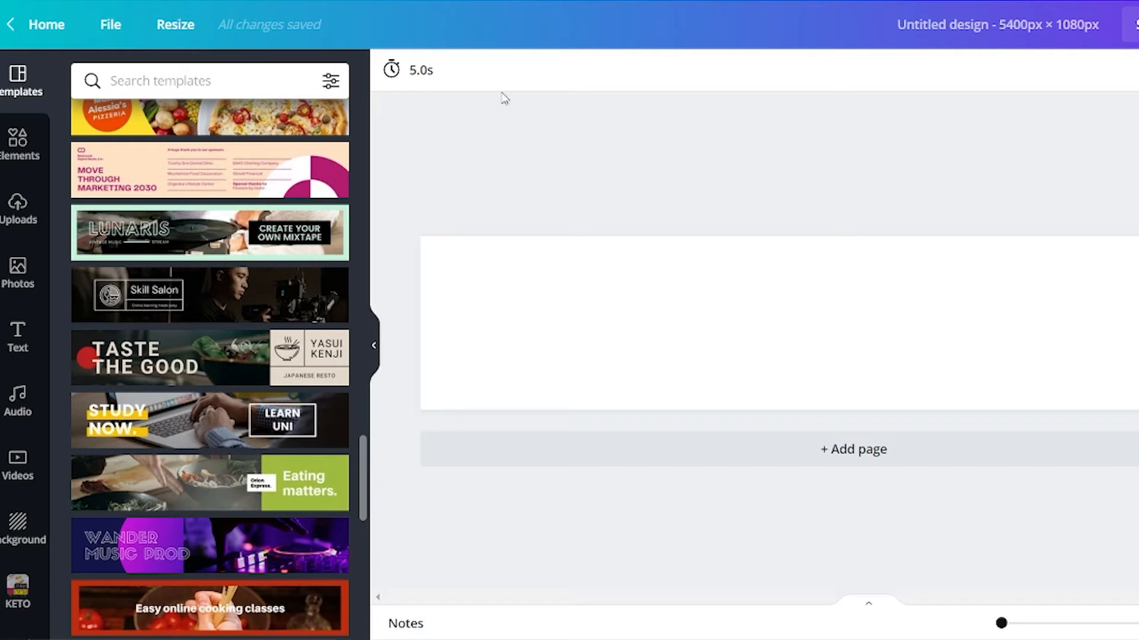
- Turn on the rulers, guides and margins for the blank page
left_click(785, 292)
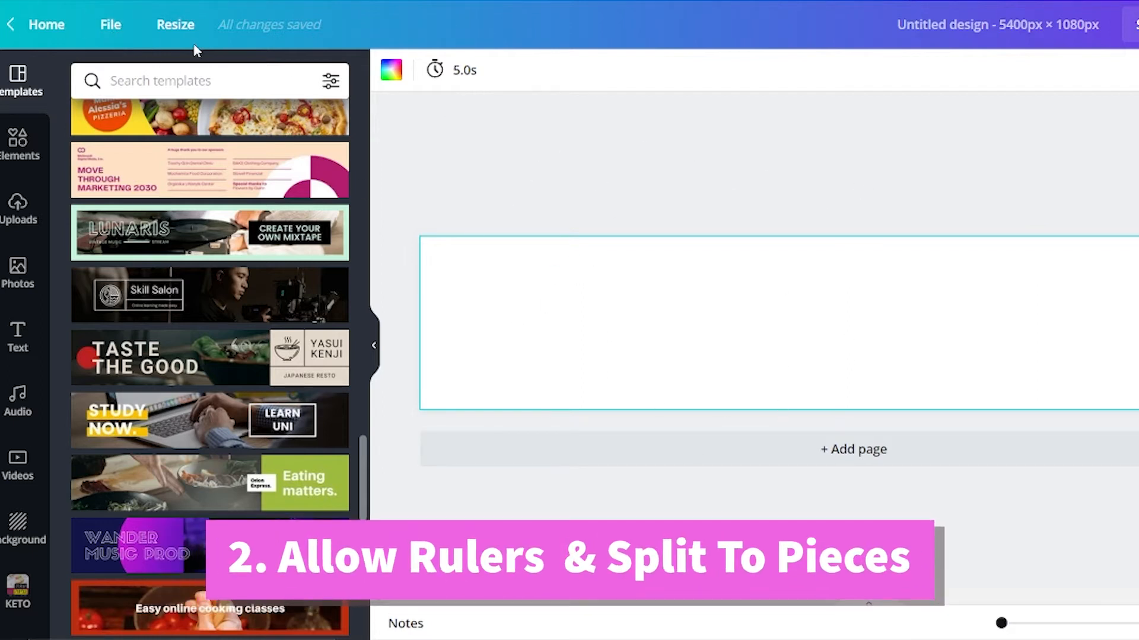
left_click(110, 24)
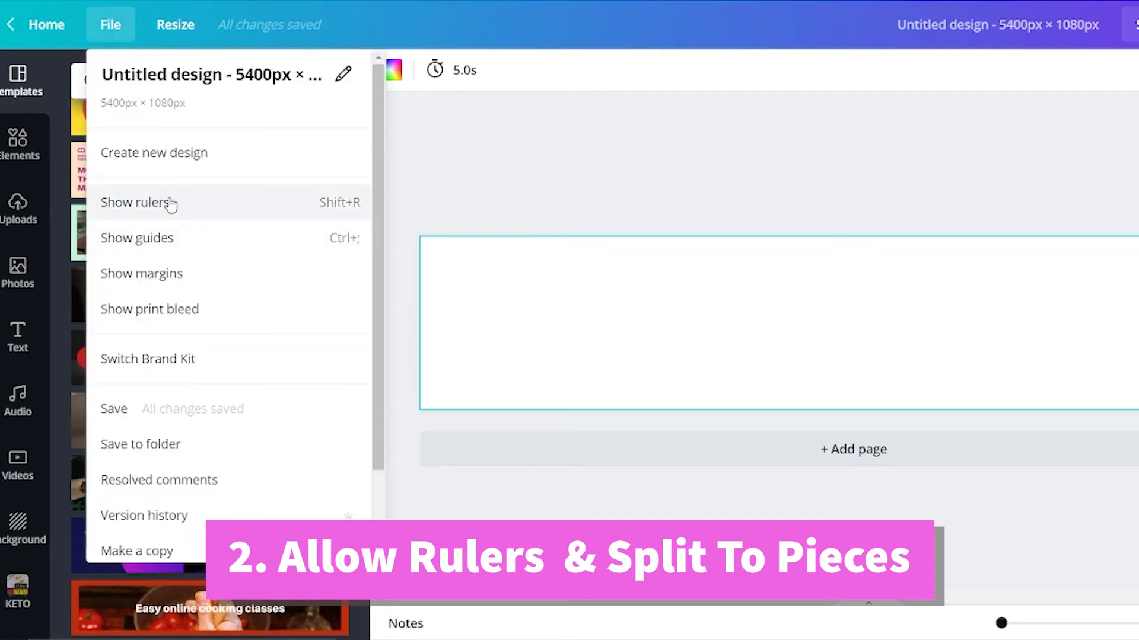
left_click(170, 204)
left_click(117, 30)
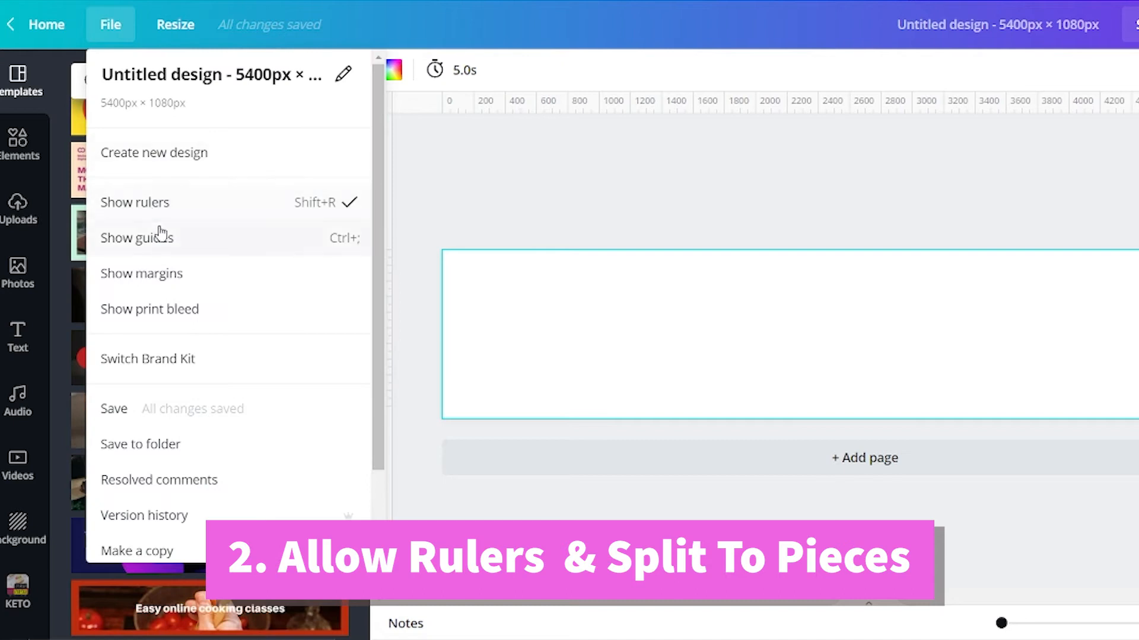
left_click(172, 243)
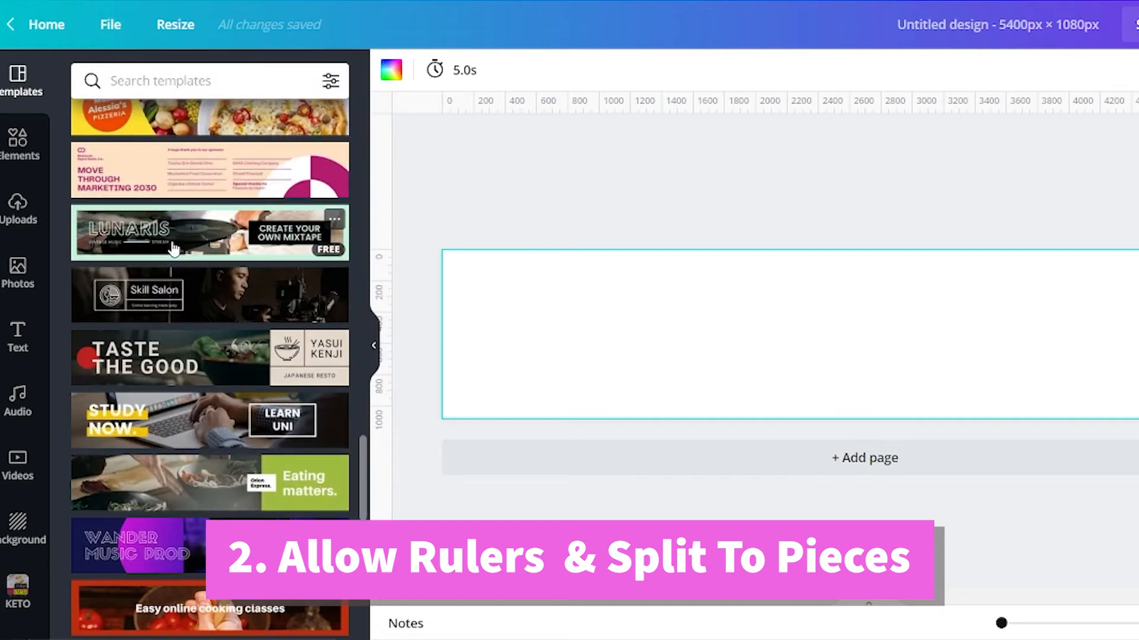
left_click(112, 25)
left_click(189, 278)
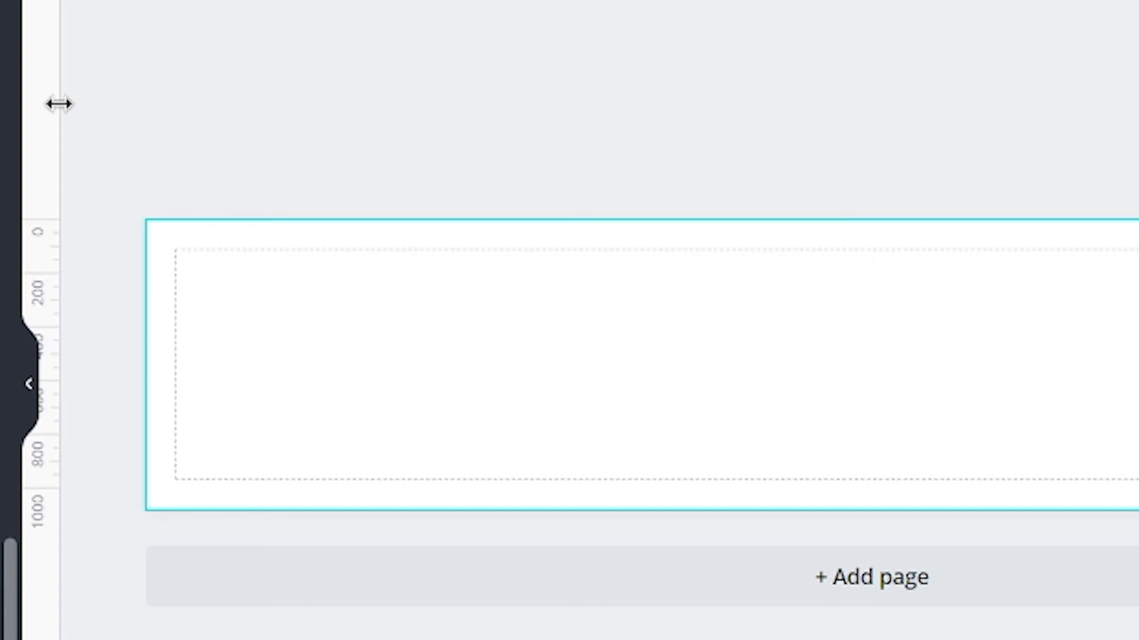
- Place a vertical guide on the page at about 1080 px to mark off the first square
left_click_drag(58, 104, 449, 178)
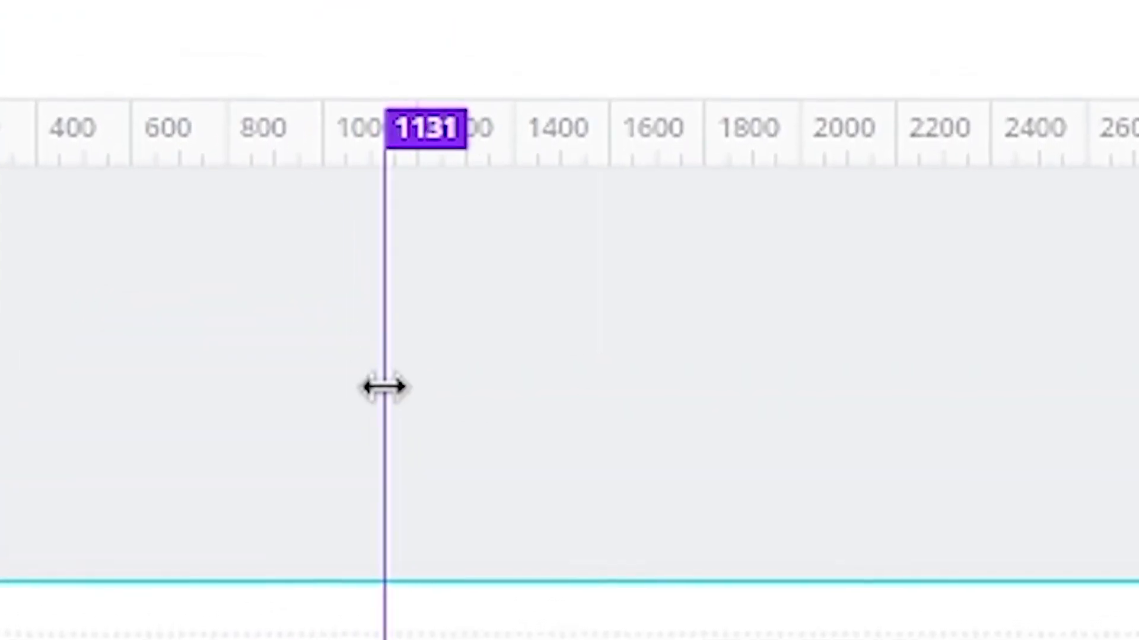
mouse_move(384, 387)
left_mouse_down()
mouse_move(374, 404)
mouse_move(366, 390)
left_mouse_up()
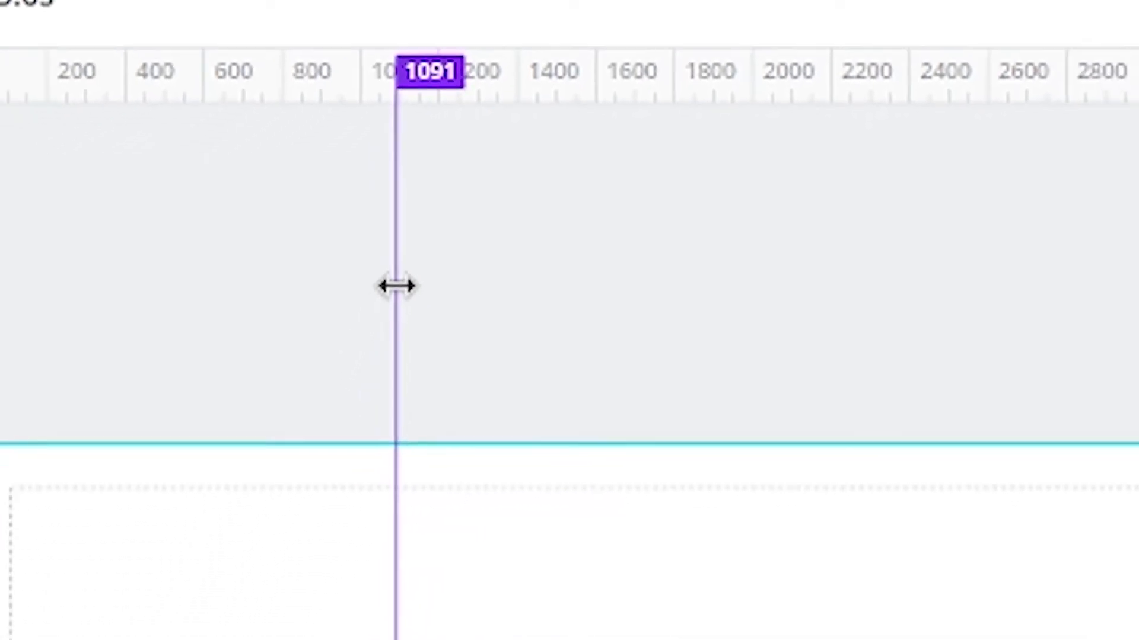
left_click_drag(397, 286, 394, 284)
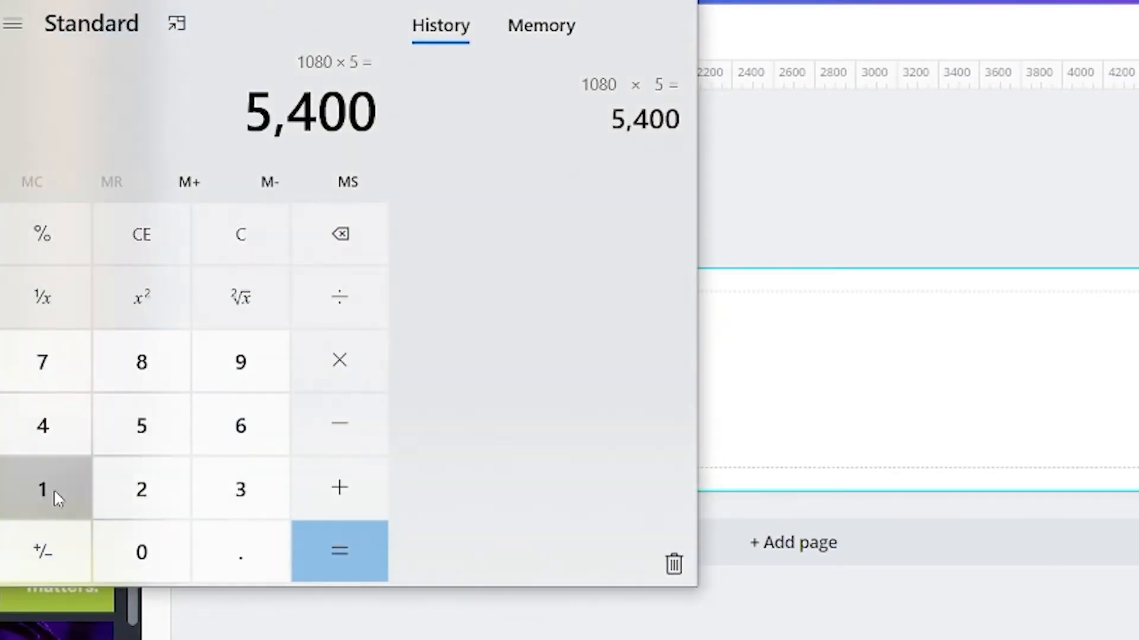
- Add 1080 and 1080 in Calculator and place a second vertical guide on the page at about 2160 px
left_click(54, 492)
left_click(142, 552)
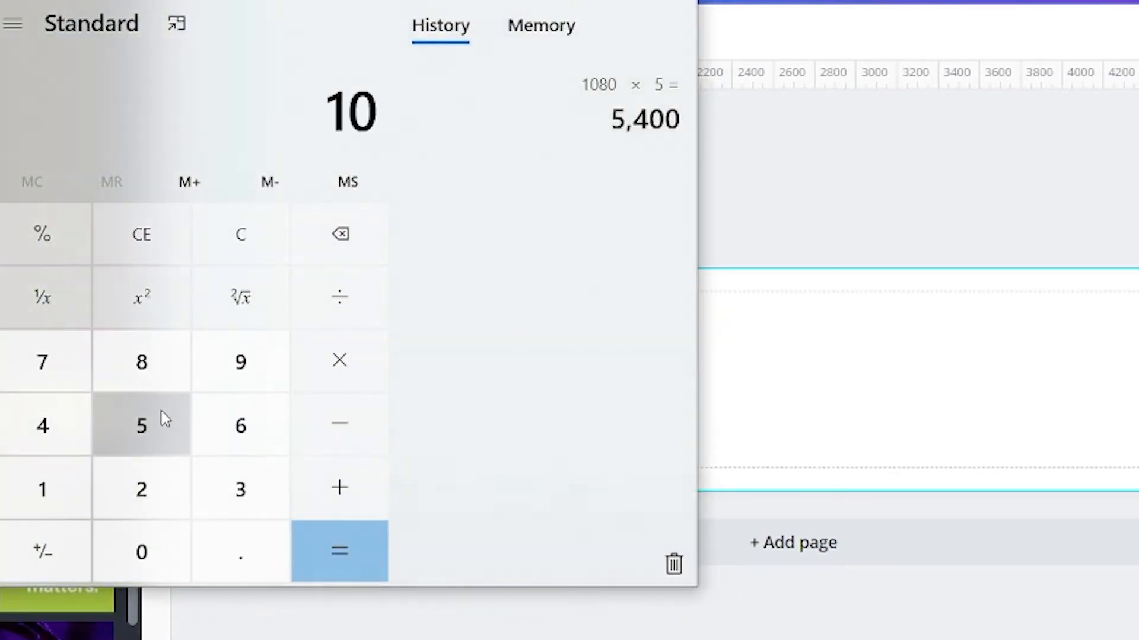
left_click(150, 368)
left_click(160, 563)
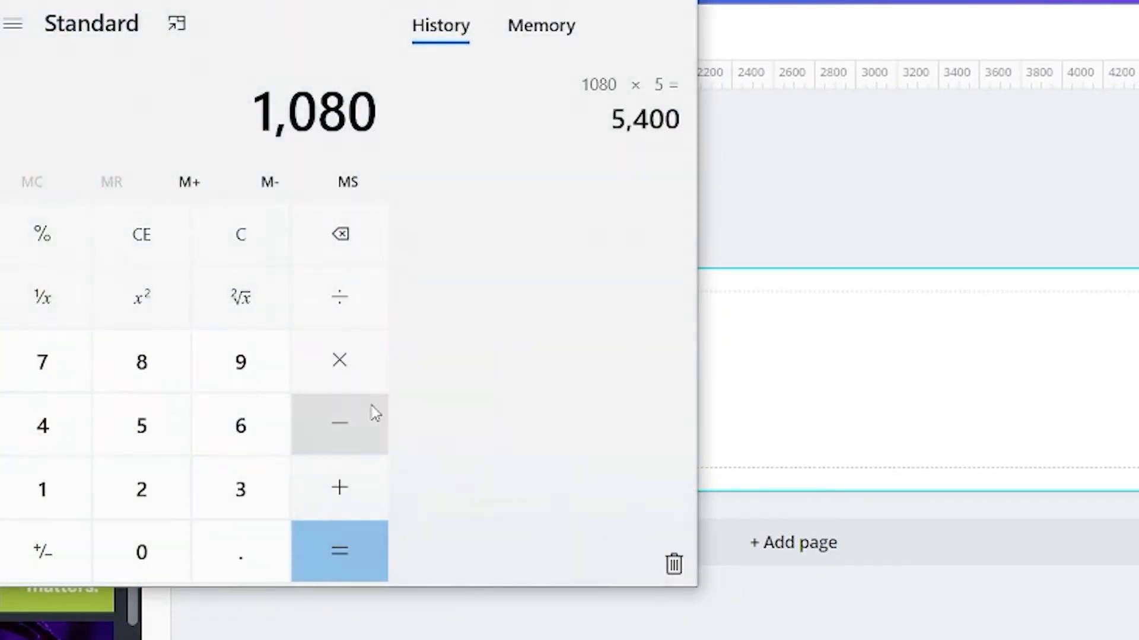
left_click(79, 508)
left_click(145, 560)
left_click(147, 386)
left_click(165, 554)
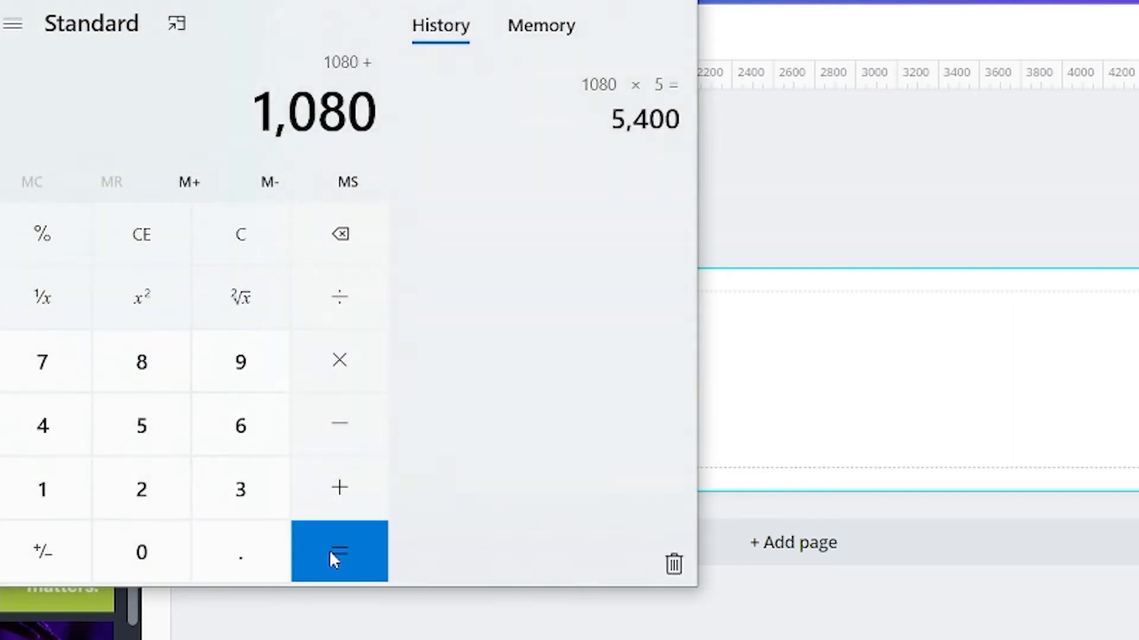
left_click(333, 553)
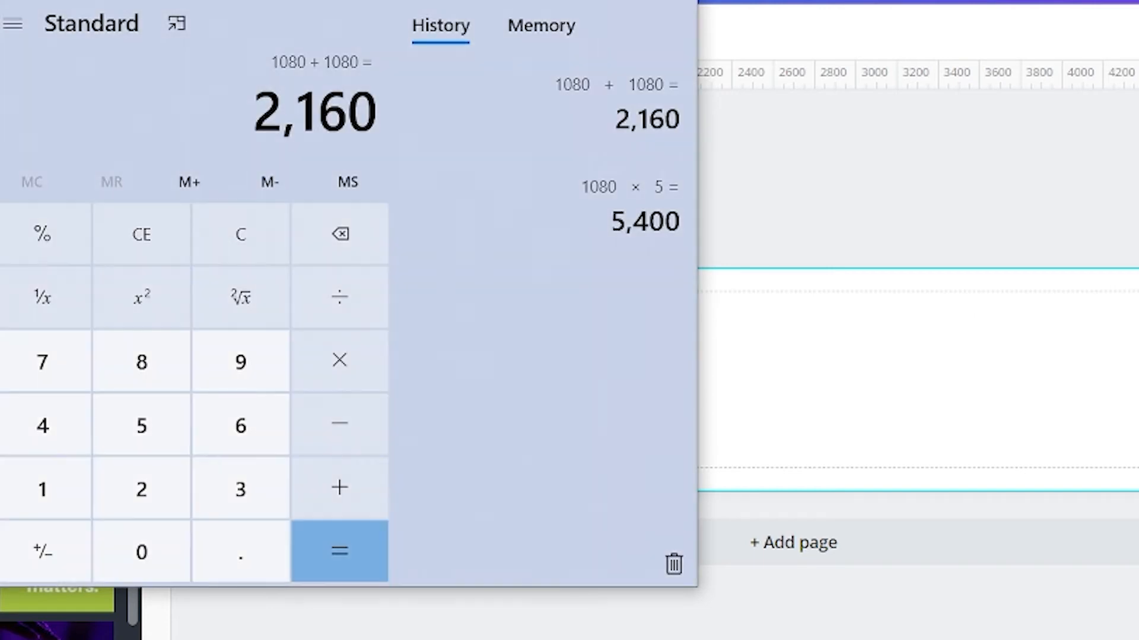
left_click(596, 0)
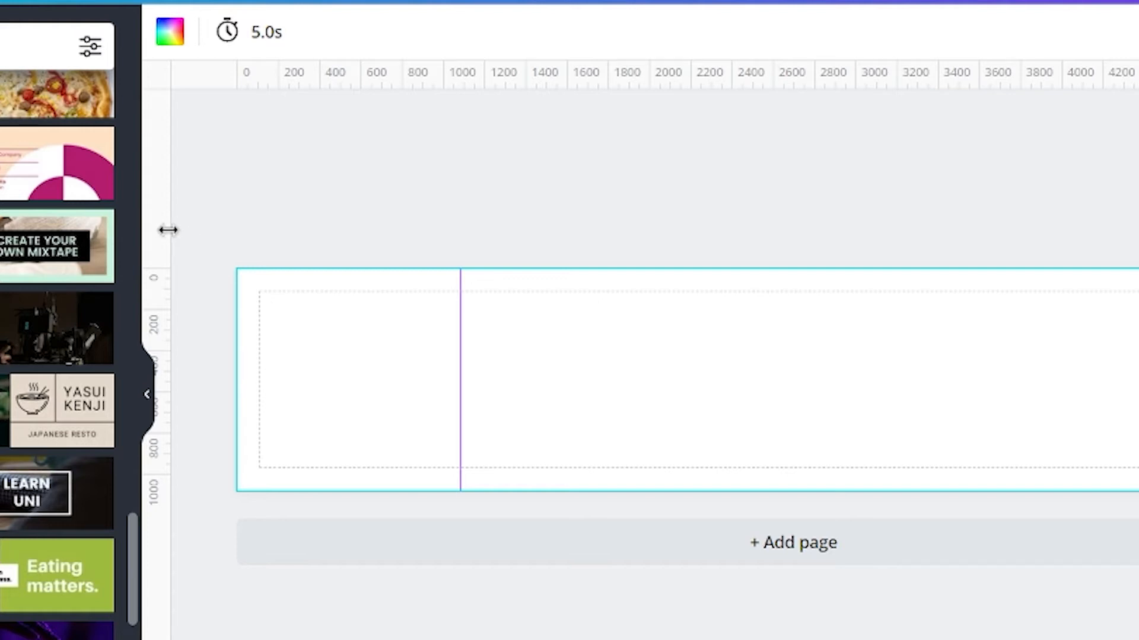
left_click_drag(168, 230, 681, 228)
- Add 1080 to 2160 in Calculator and place a third vertical guide on the page at about 3240 px
key("alt+Tab")
left_click(343, 496)
left_click(61, 511)
left_click(158, 567)
left_click(161, 365)
left_click(157, 536)
left_click(344, 551)
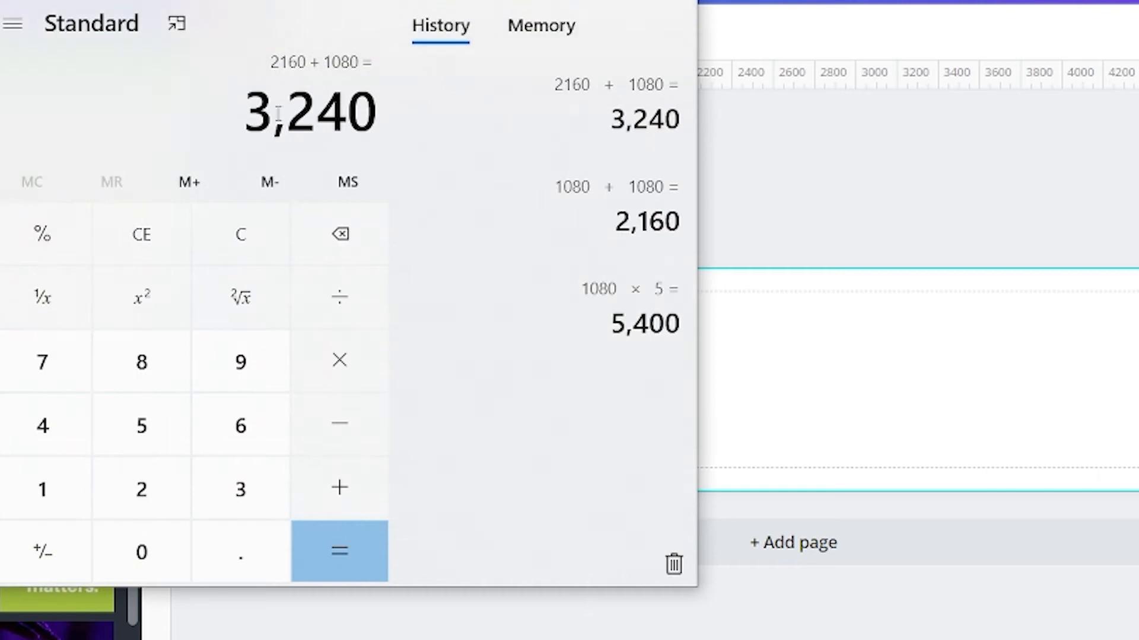
left_click(575, 1)
left_click(606, 102)
left_click_drag(165, 305, 906, 297)
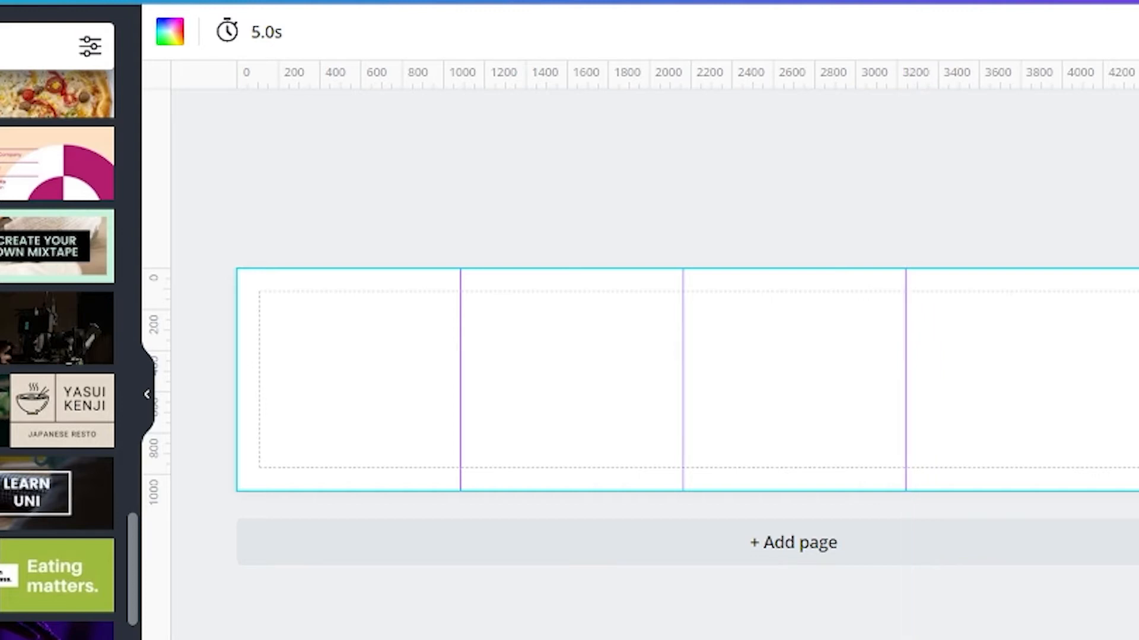
- Add 1080 to 3240 in Calculator and place a fourth vertical guide on the page at about 4320 px
key("alt+Tab")
left_click(339, 488)
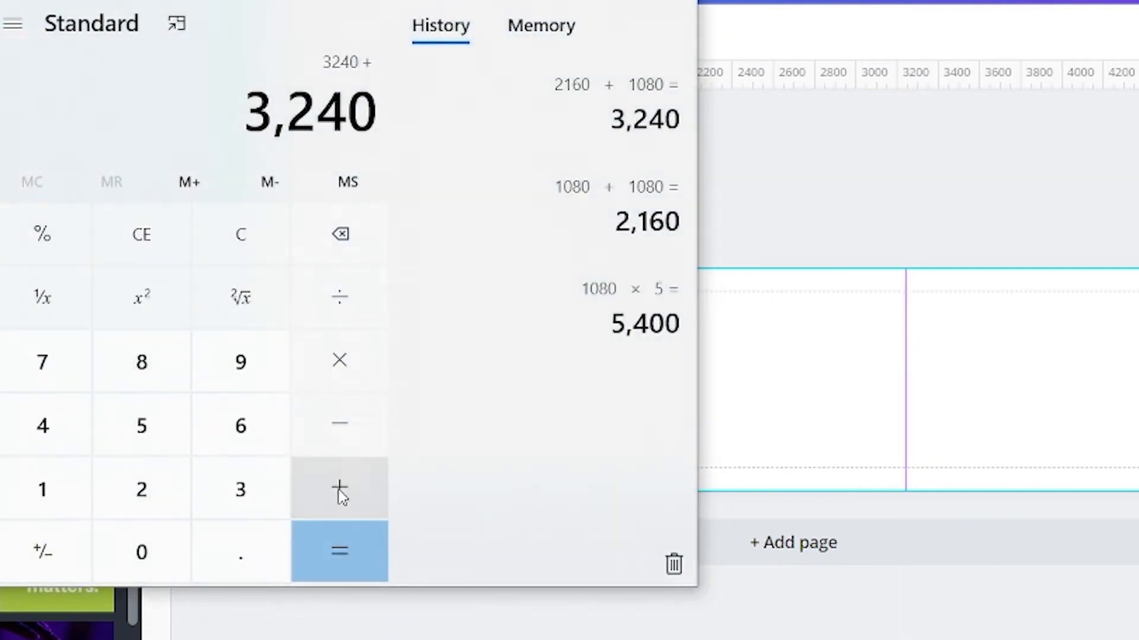
left_click(18, 477)
left_click(112, 540)
left_click(177, 353)
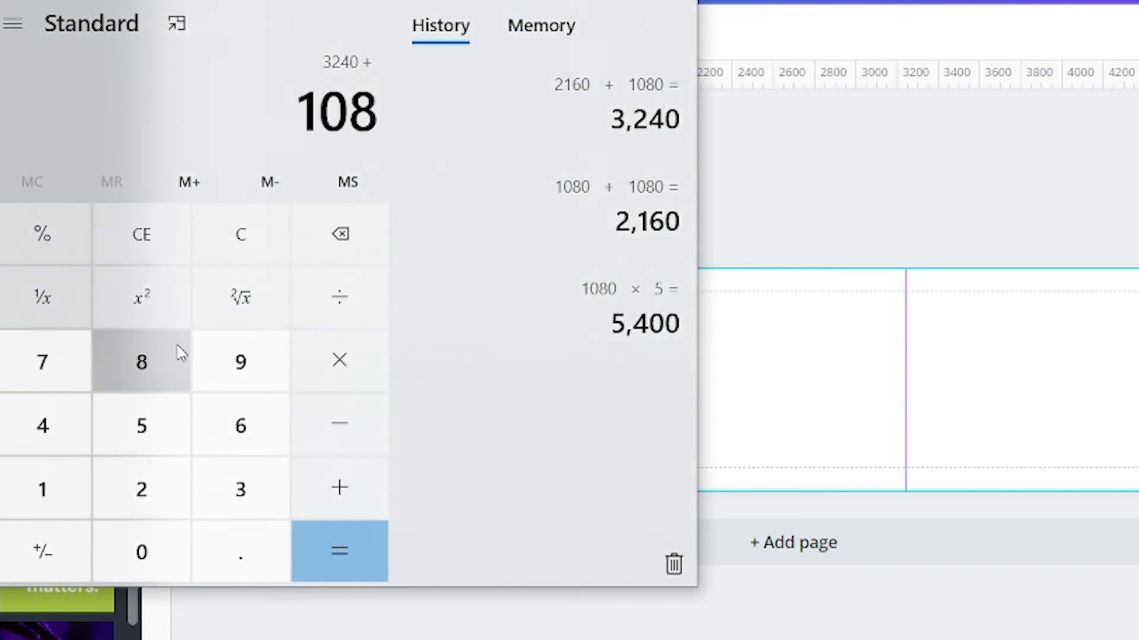
left_click(174, 565)
left_click(344, 551)
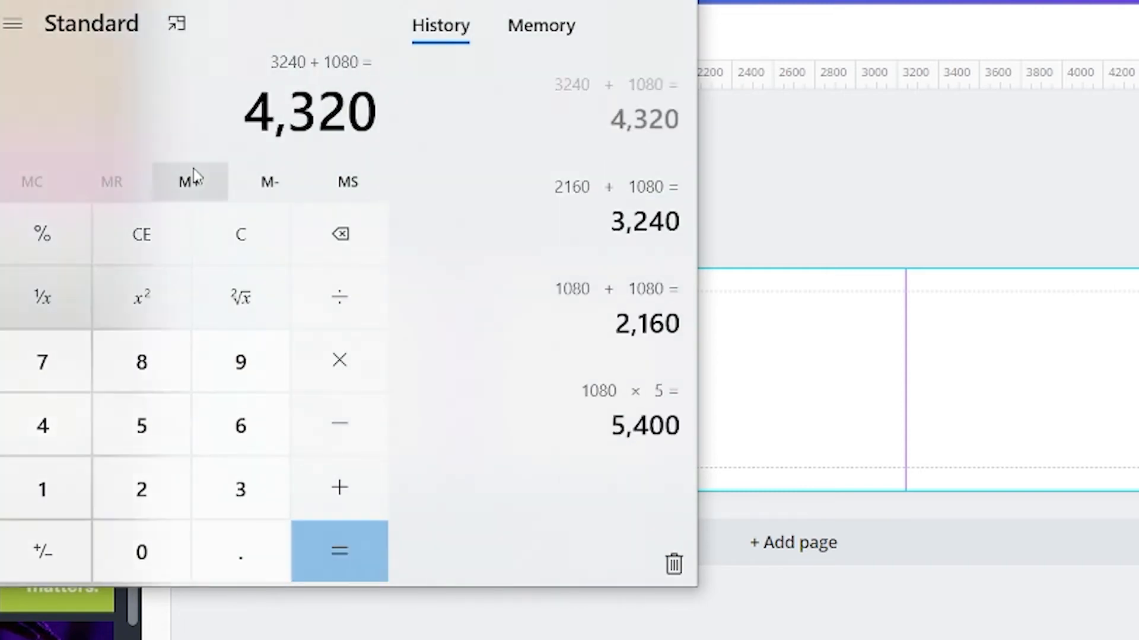
left_click(672, 1)
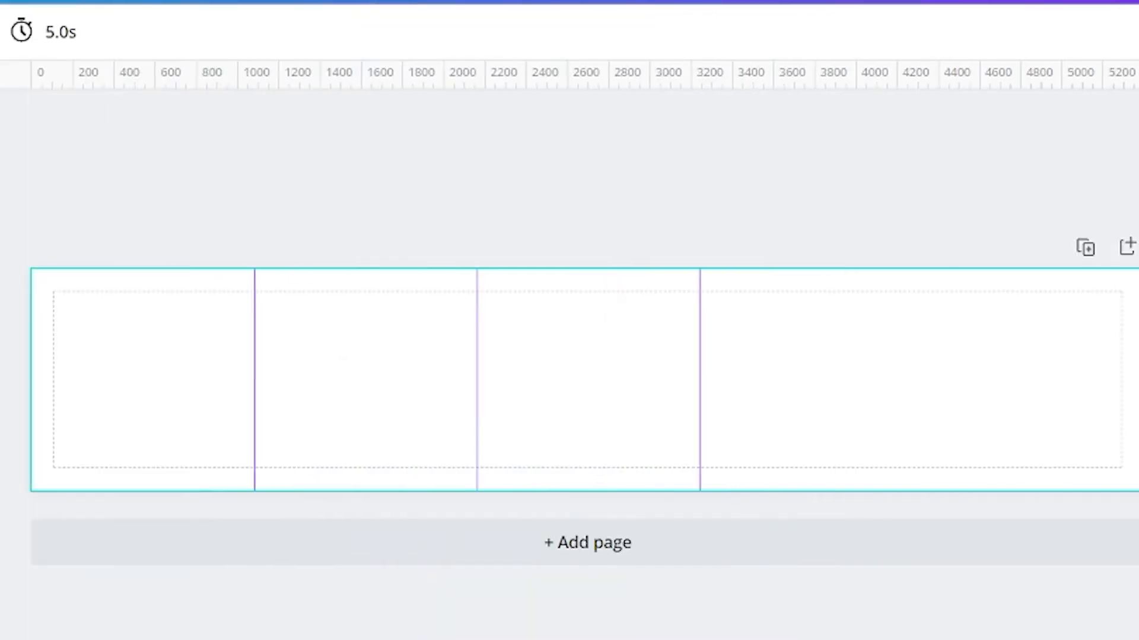
left_click_drag(157, 261, 1118, 262)
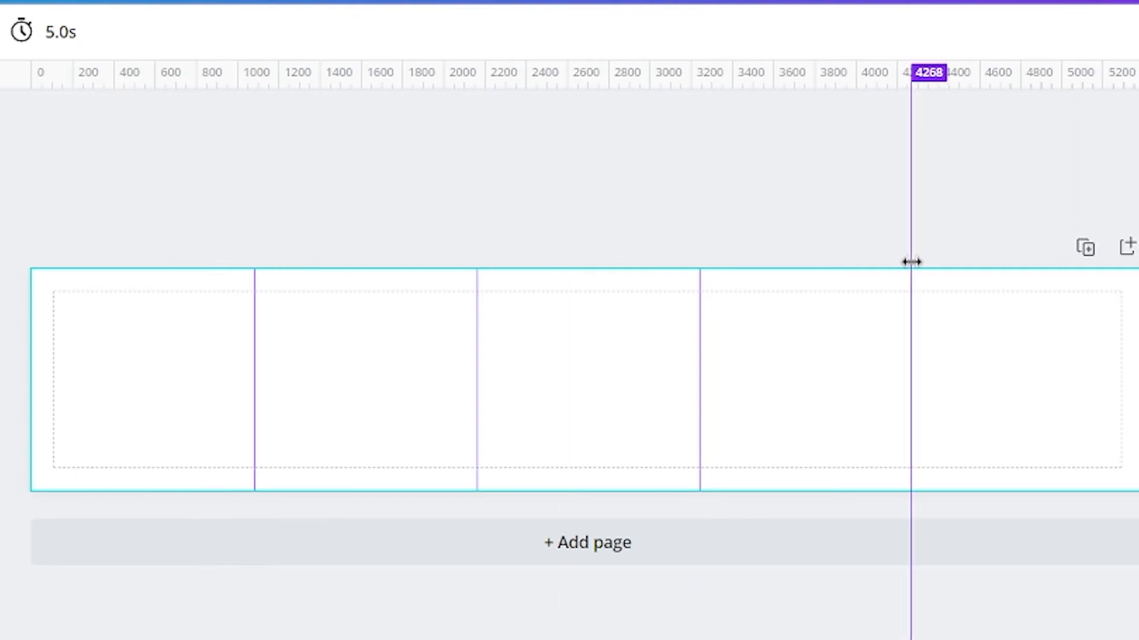
left_click_drag(912, 261, 922, 262)
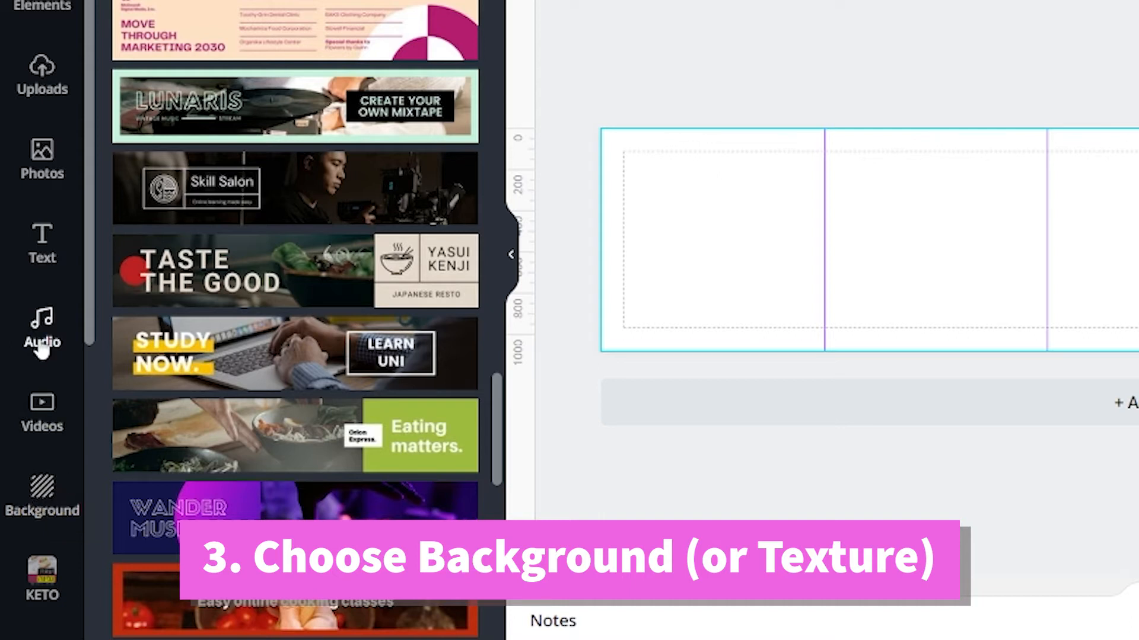
- Browse the additional apps and the ready-made background collections for landscapes, patterns and gradients
scroll(41, 349, "down", 6)
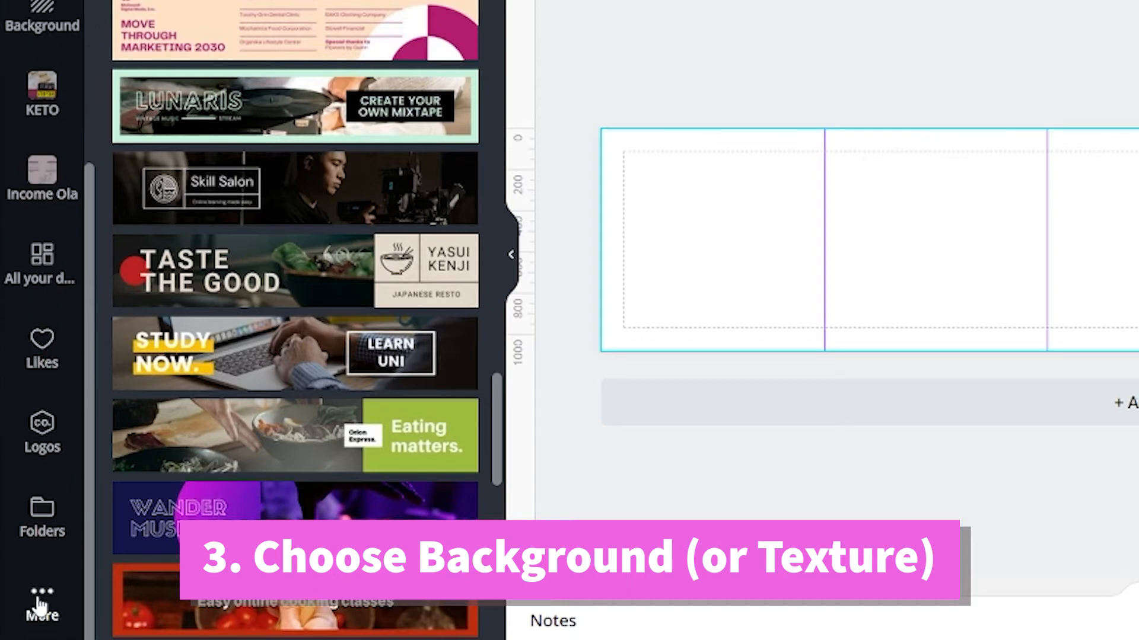
left_click(43, 599)
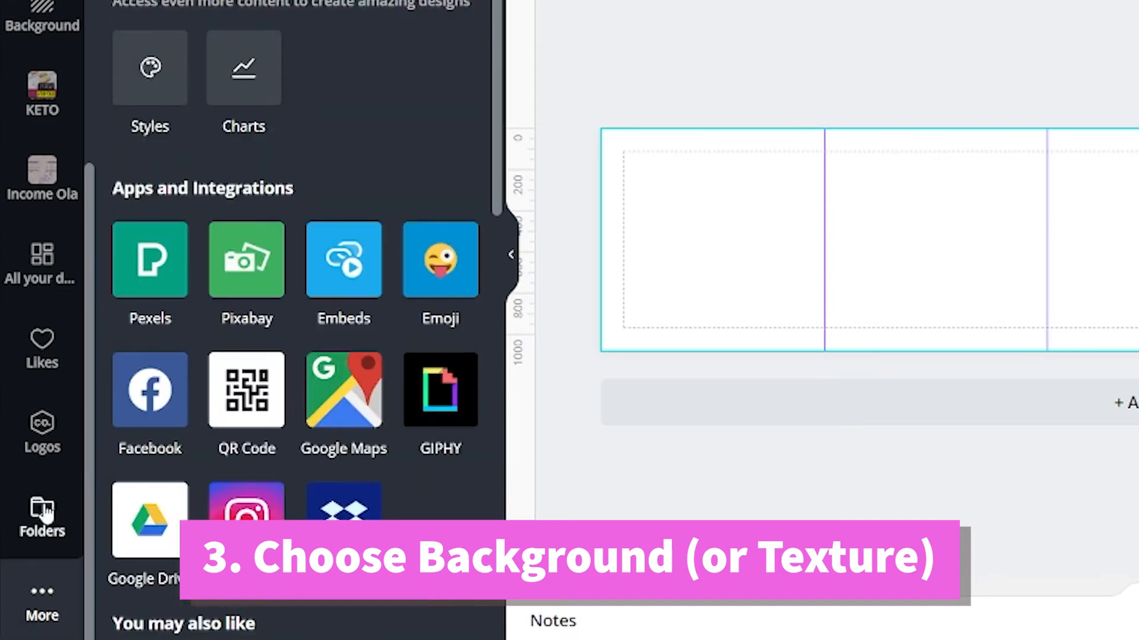
scroll(27, 276, "up", 6)
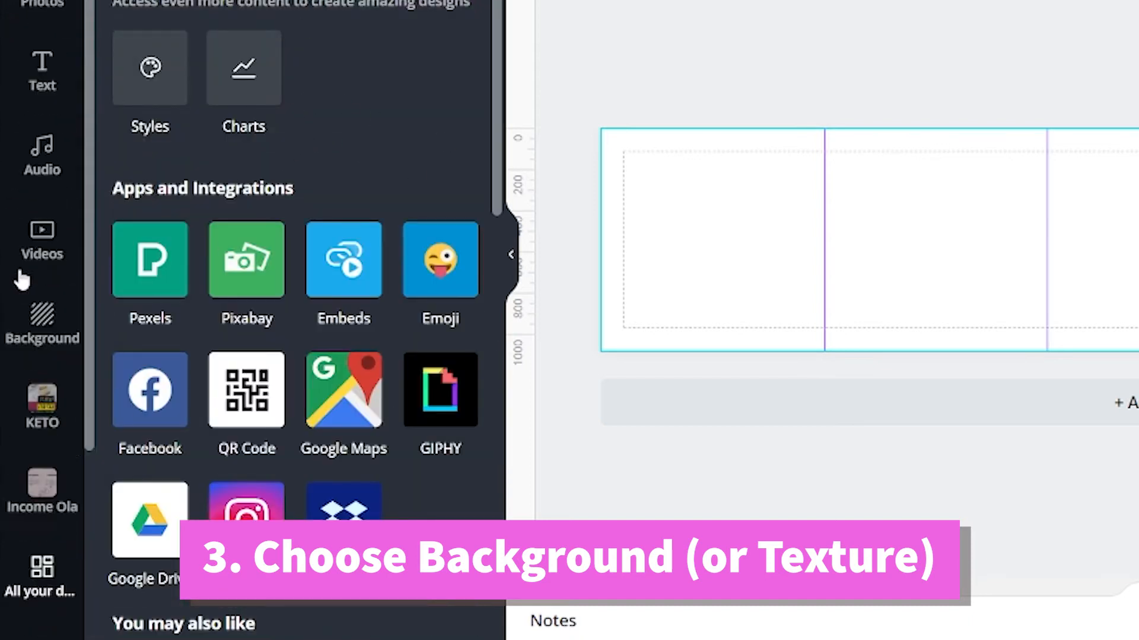
scroll(35, 285, "down", 3)
left_click(48, 261)
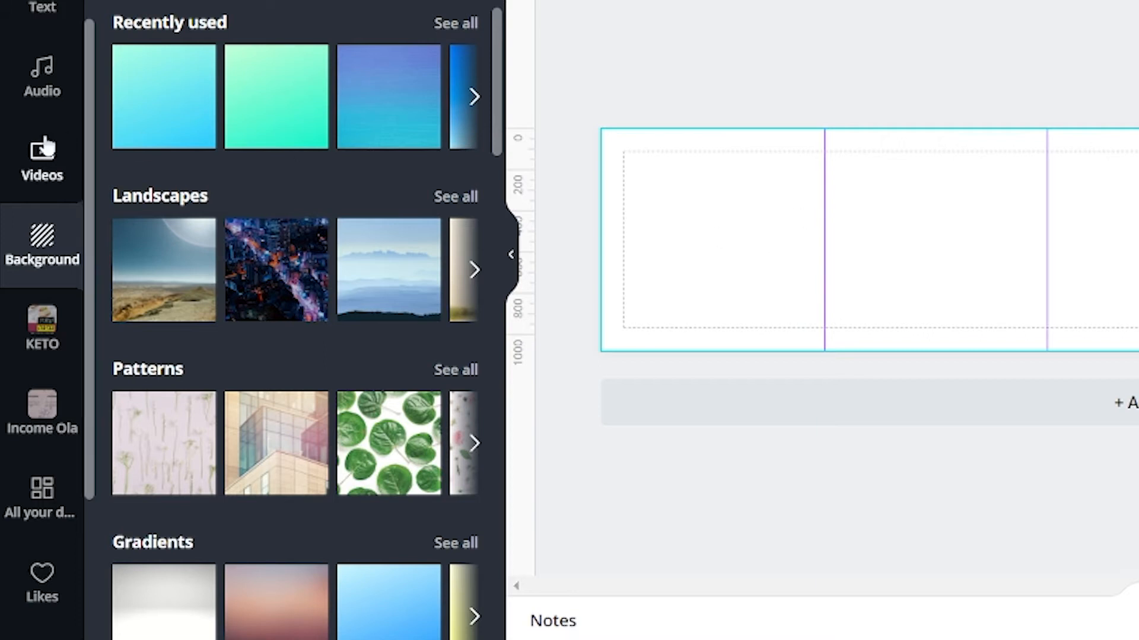
scroll(37, 148, "up", 4)
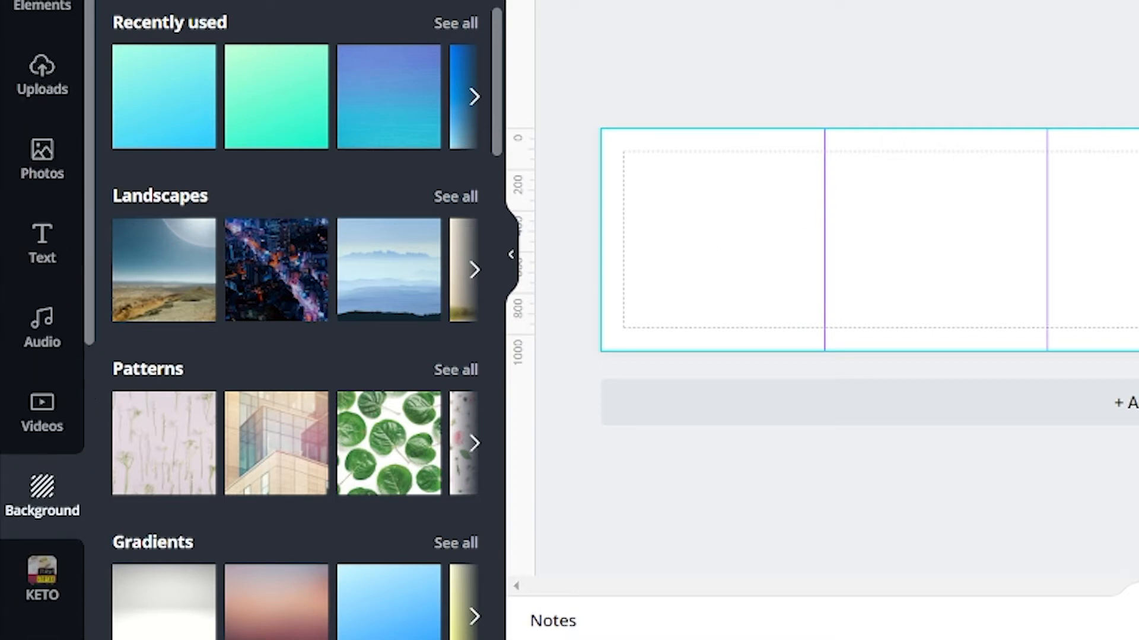
- Search the photos for pearl, try the pearl necklace on satin as the page background, and delete it
left_click(41, 178)
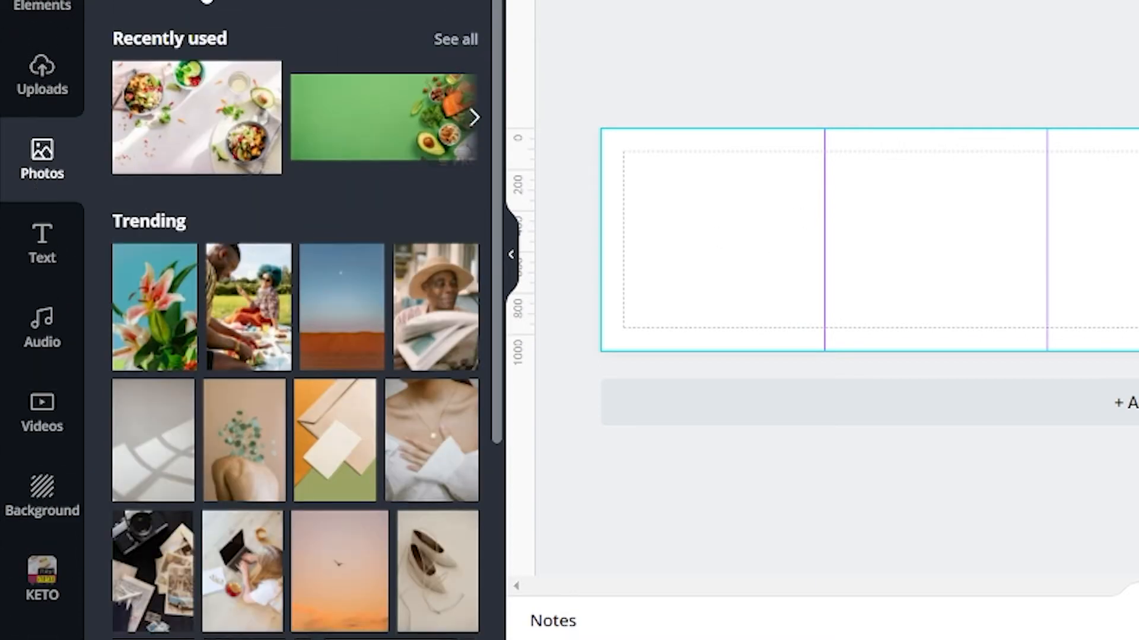
left_click(188, 52)
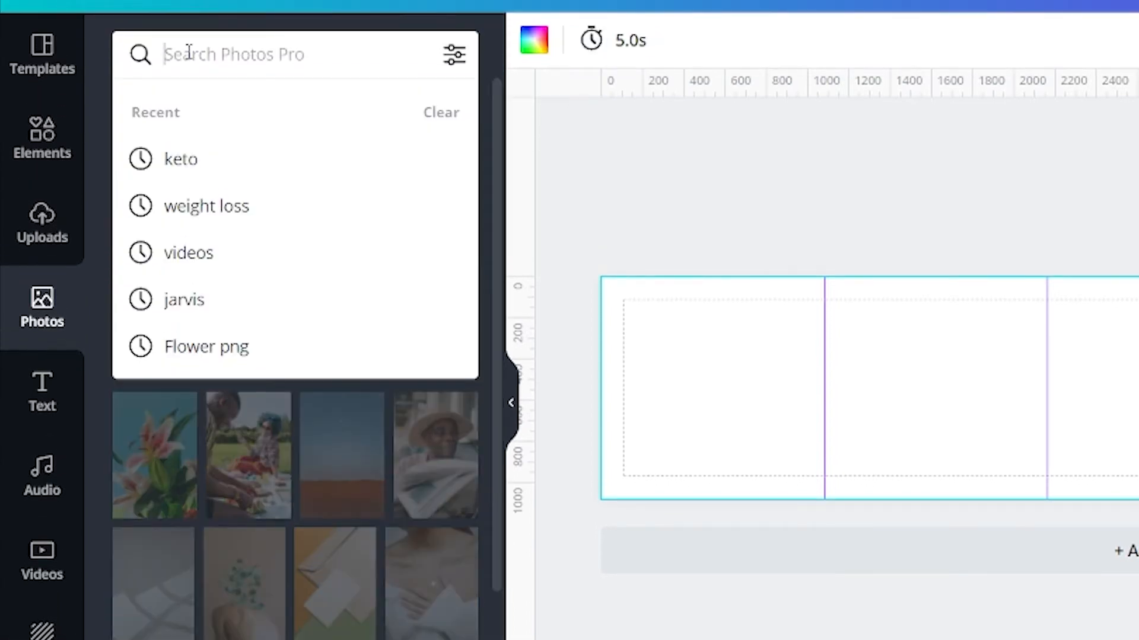
type("pearl")
key("Return")
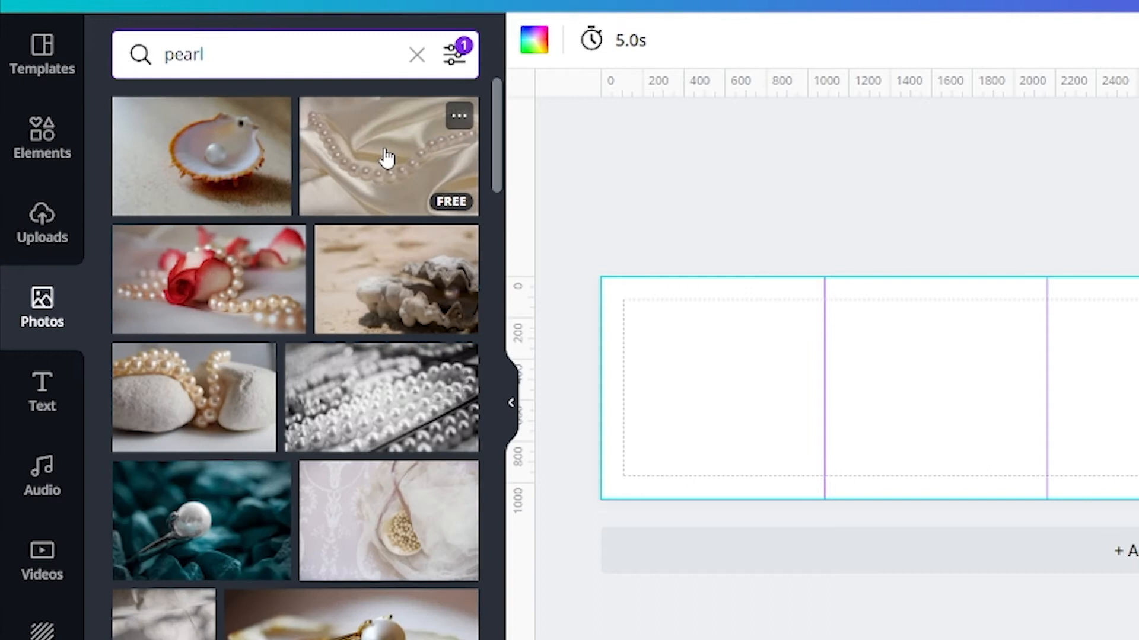
left_click_drag(387, 157, 611, 350)
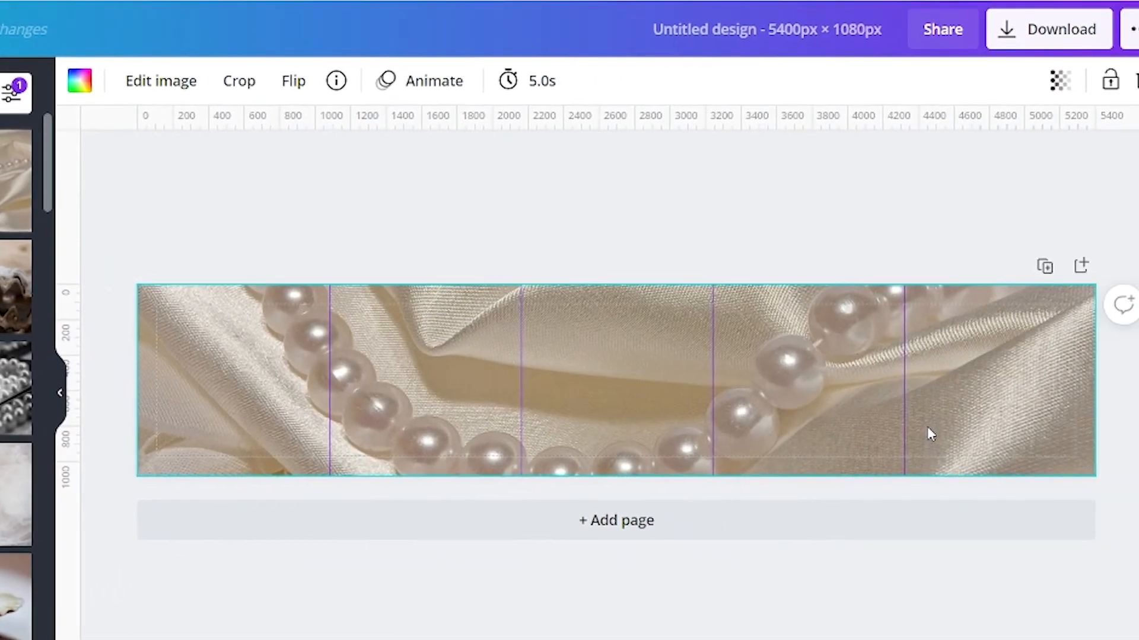
left_click(478, 593)
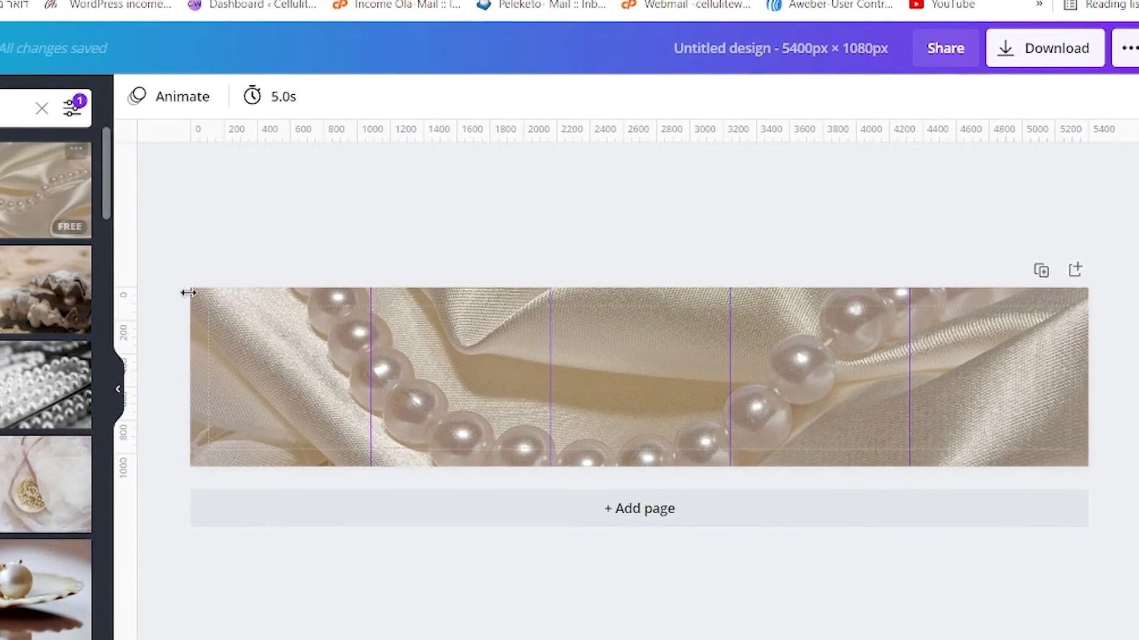
left_click(387, 400)
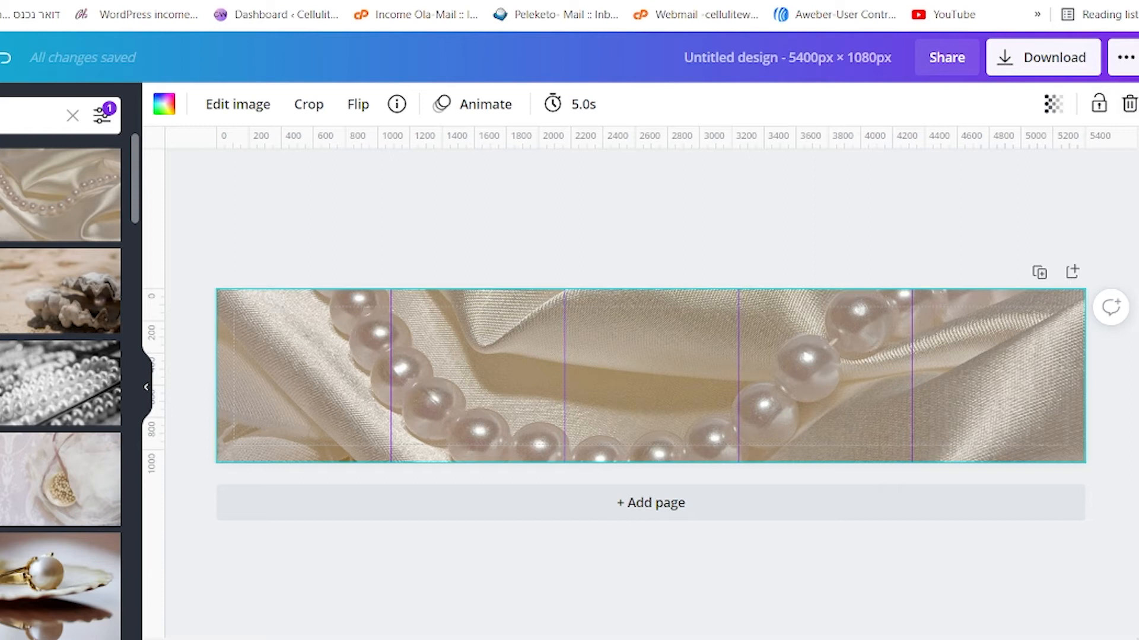
left_click(1129, 104)
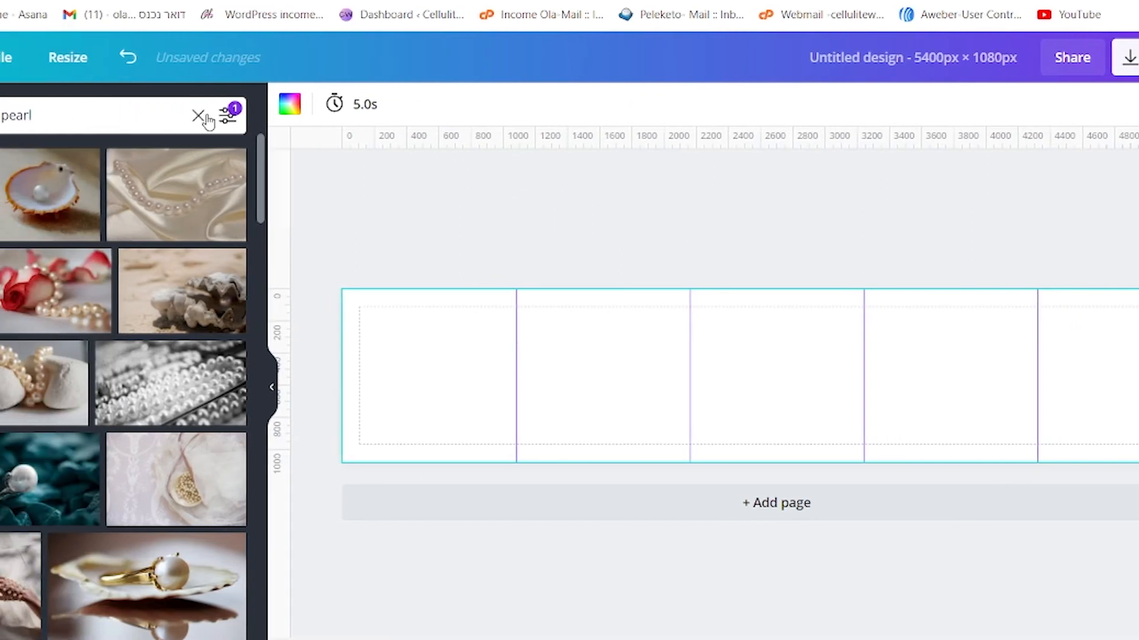
- Replace the pearl photo search with a search for gradient
left_click(72, 115)
type("gradient")
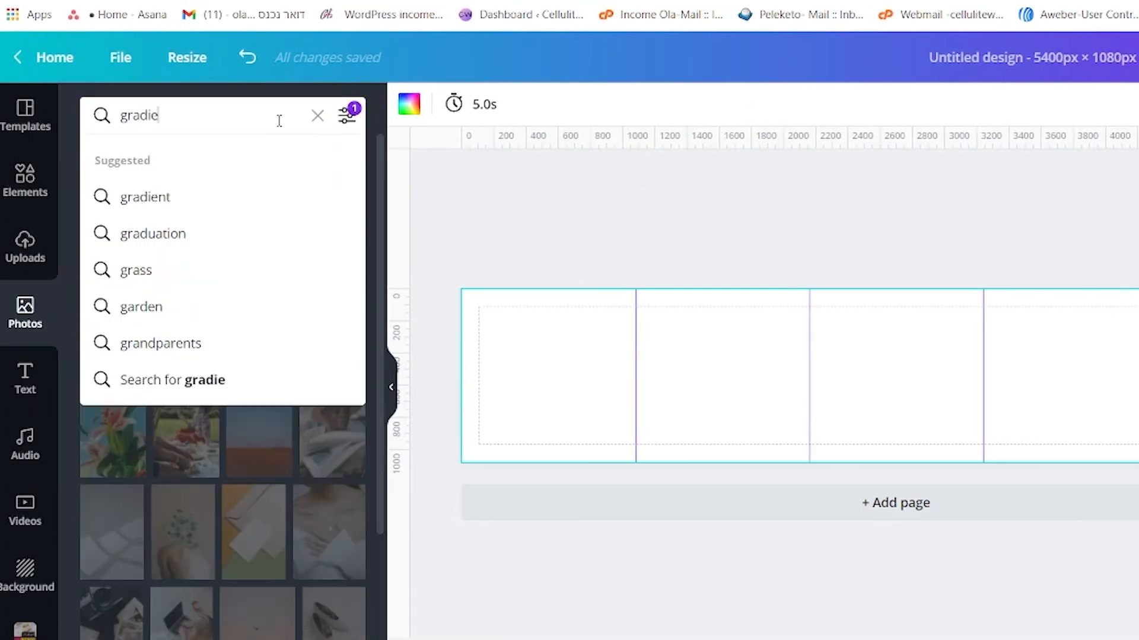
key("Return")
scroll(279, 300, "down", 5)
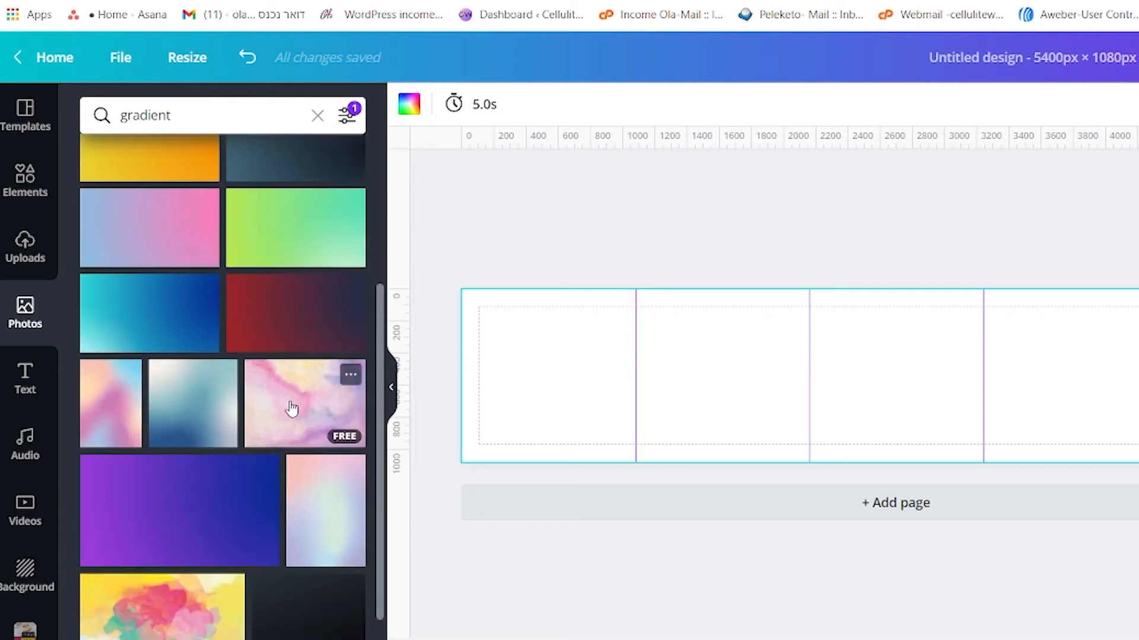
- Try the pastel pink watercolour photo as the page background, apply the light cyan brand colour instead, and undo that colour
left_click_drag(291, 410, 474, 382)
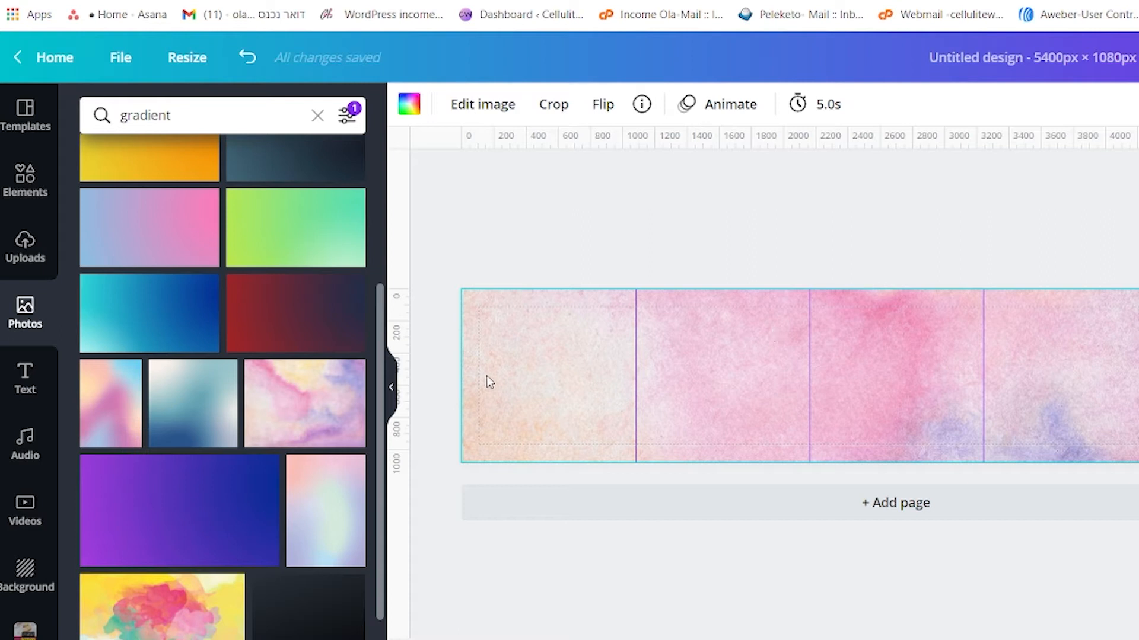
scroll(215, 483, "down", 5)
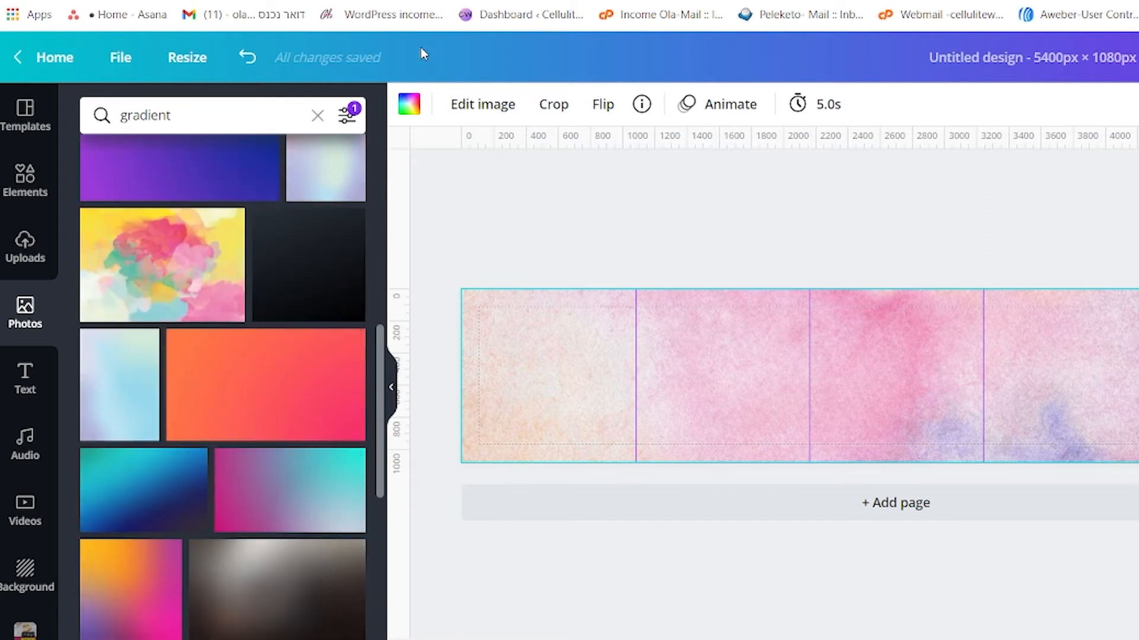
left_click(421, 103)
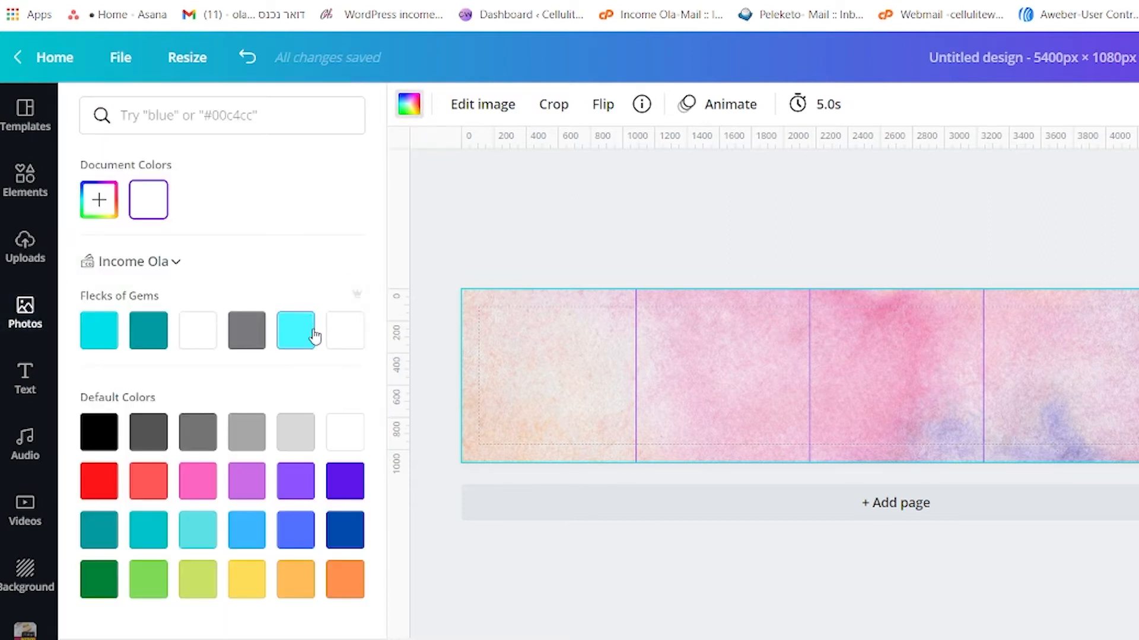
left_click(311, 334)
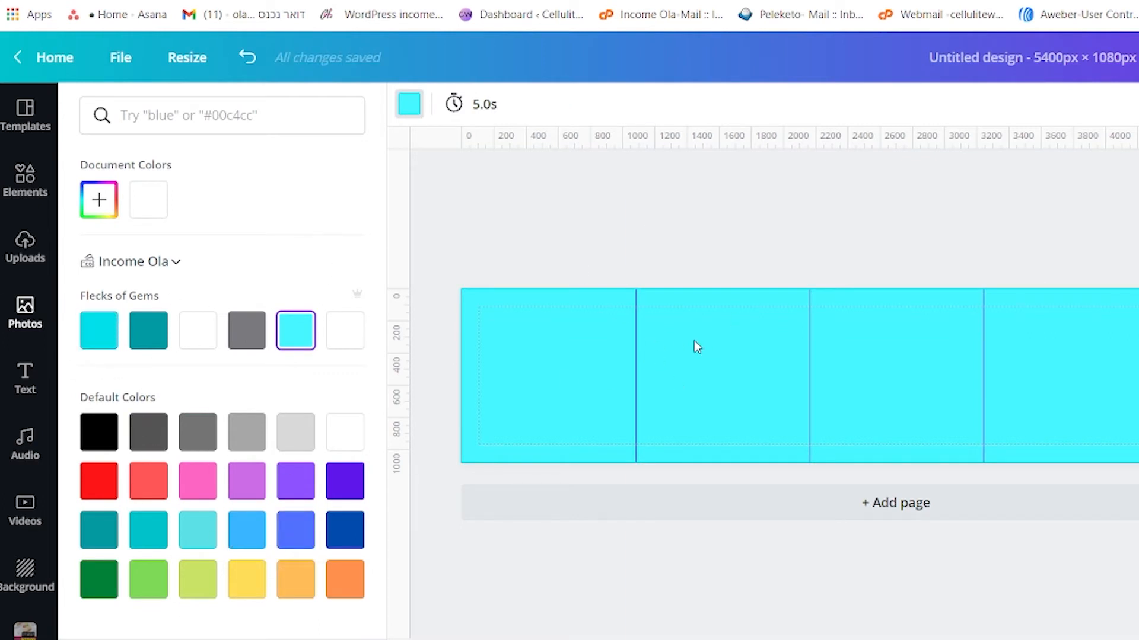
left_click(247, 57)
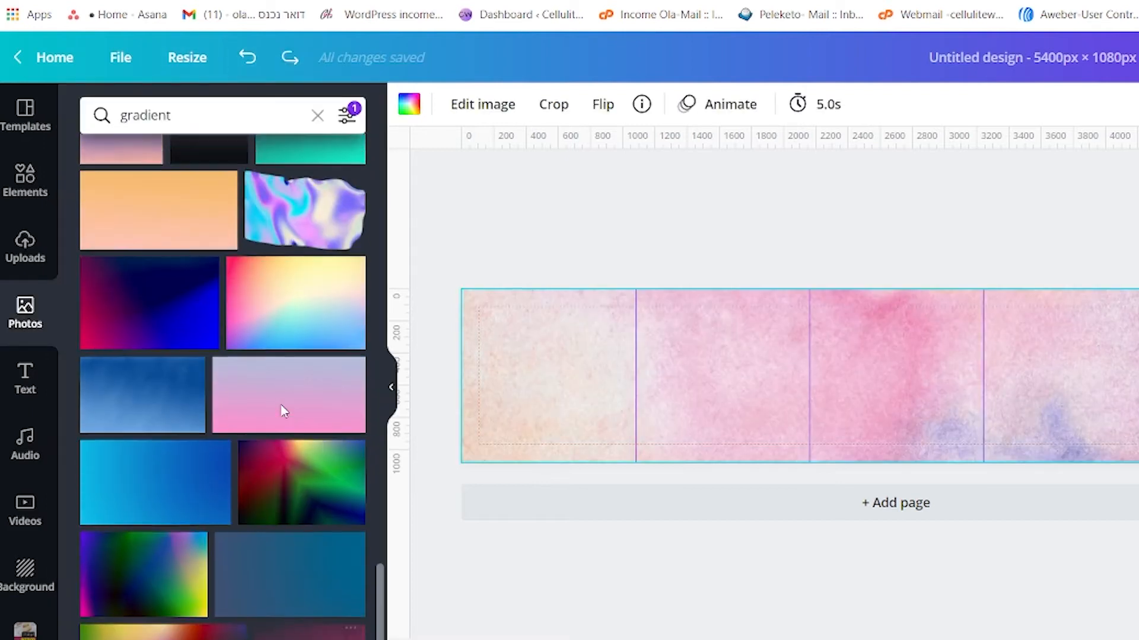
- Set the pink, yellow and blue gradient photo as the page background and clear the photo search
left_click_drag(279, 308, 475, 358)
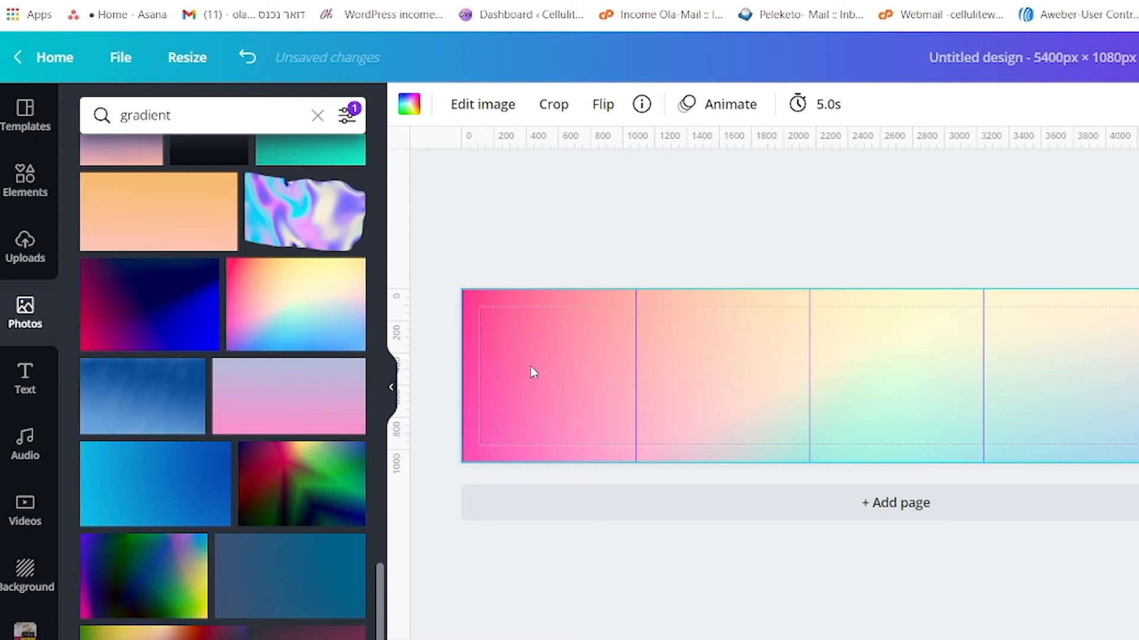
left_click(618, 233)
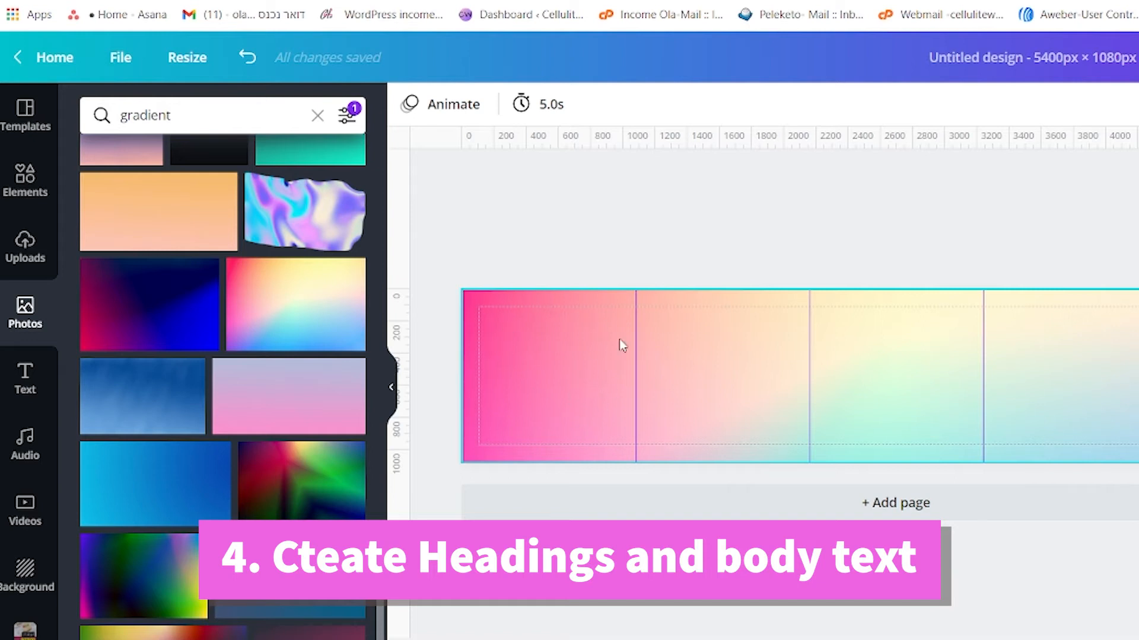
left_click(317, 115)
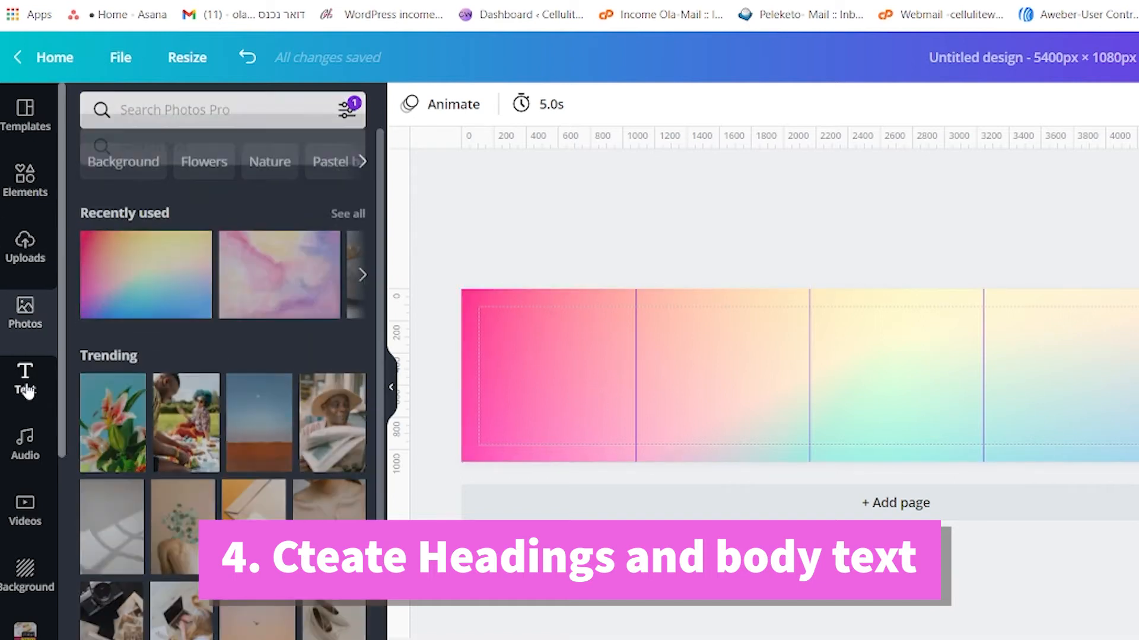
- Add the Wild Sale font combination, move it into the first square and enlarge it to the square's width
left_click(25, 379)
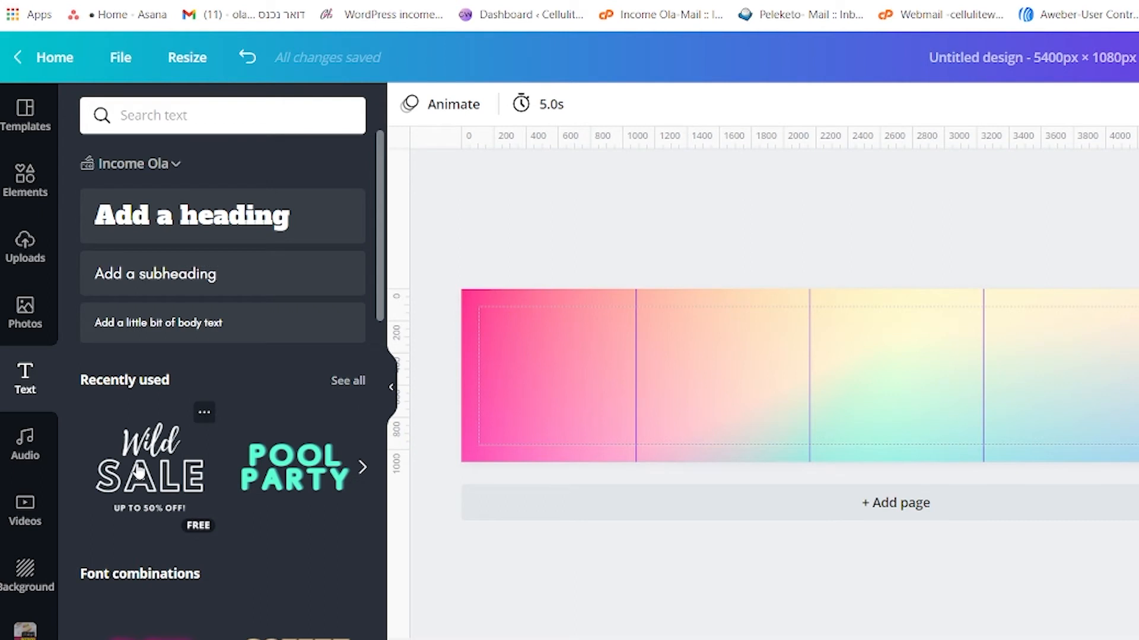
scroll(139, 427, "down", 2)
left_click(153, 378)
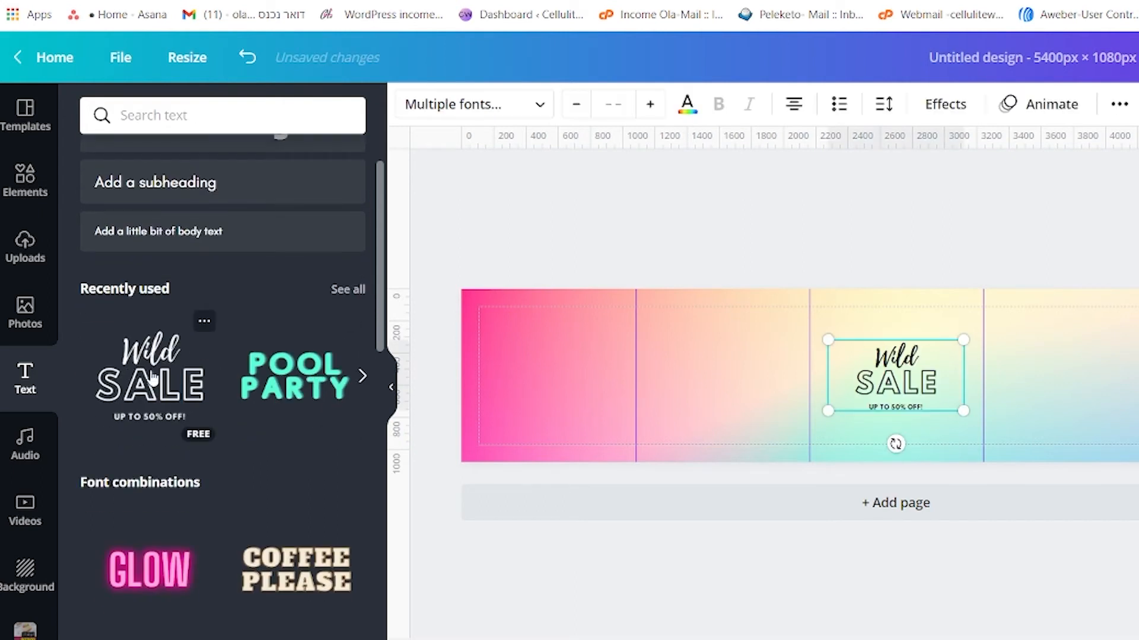
left_click(918, 385)
left_click_drag(918, 386, 576, 384)
left_click_drag(625, 338, 650, 298)
left_click_drag(578, 374, 561, 376)
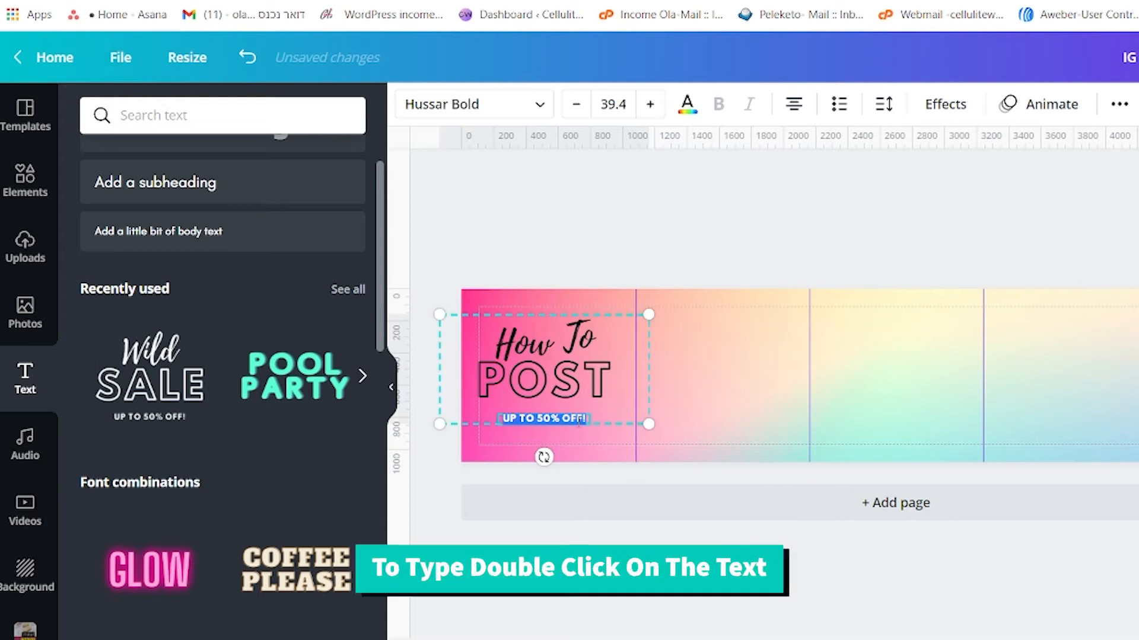
- Replace the three lines of the title in the first square with "How To", "POST" and "LIKE A PRO"
type("LIKE A PRO")
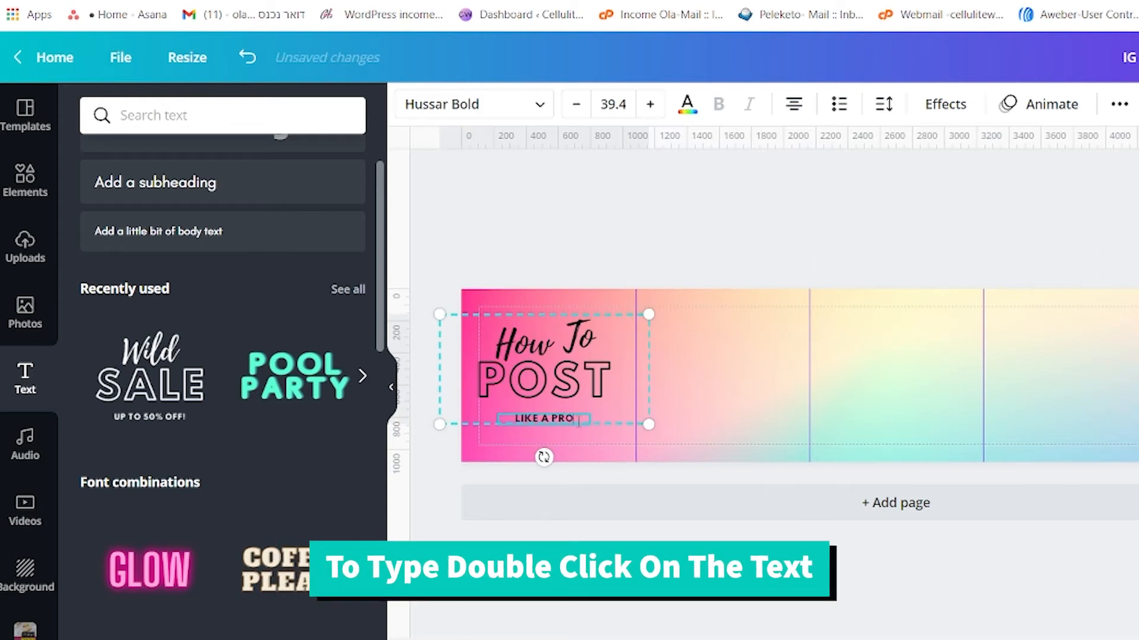
left_click(551, 374)
left_click(550, 375)
left_click(503, 211)
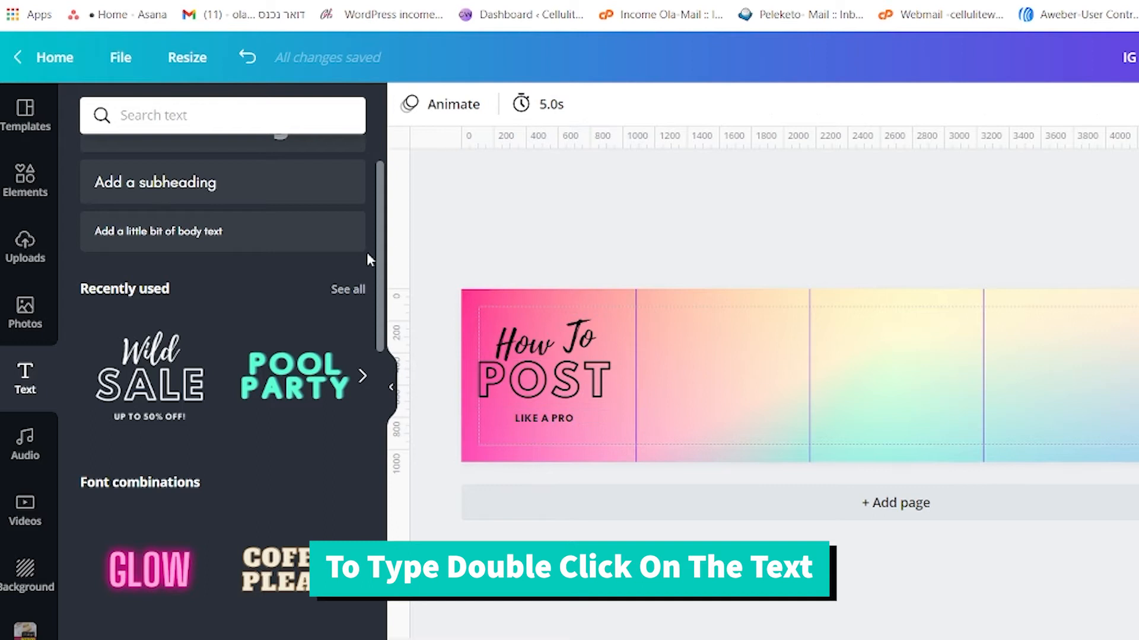
- Add a heading near the upper edge of the second square and enlarge it to font size 64.6
scroll(235, 355, "up", 2)
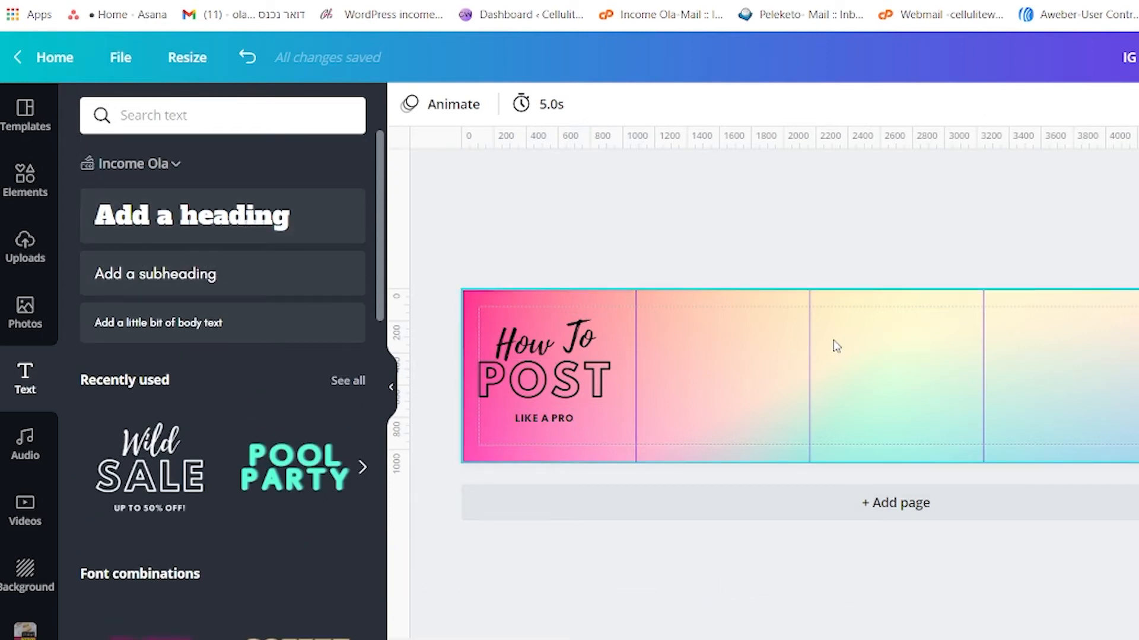
left_click(227, 221)
left_click_drag(893, 374, 700, 328)
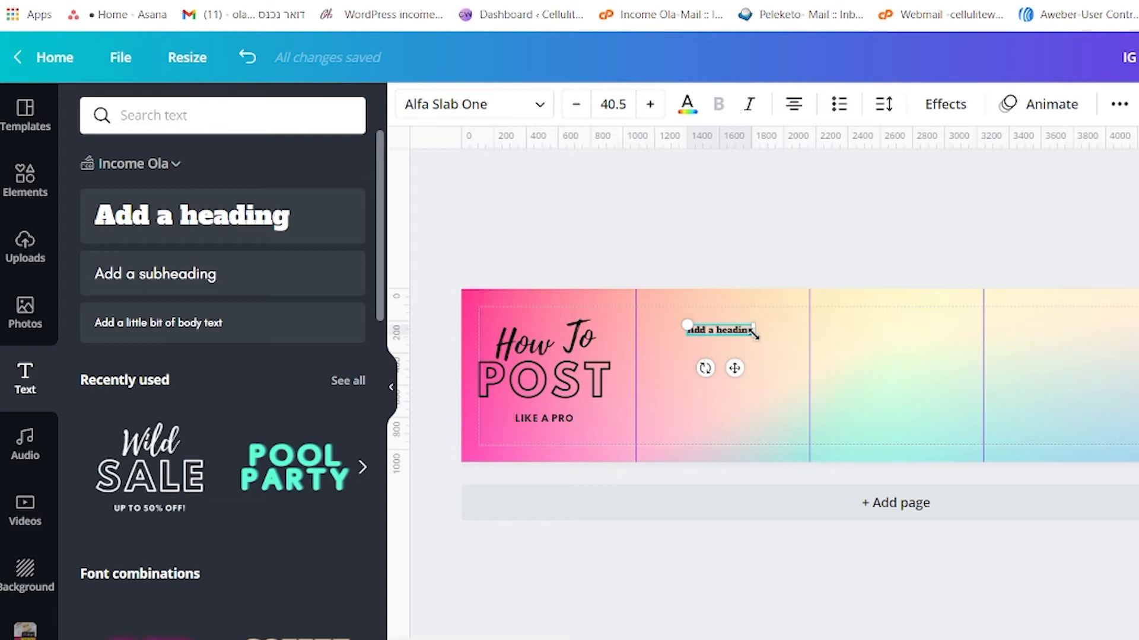
mouse_move(754, 335)
left_mouse_down()
mouse_move(785, 356)
mouse_move(738, 323)
left_mouse_up()
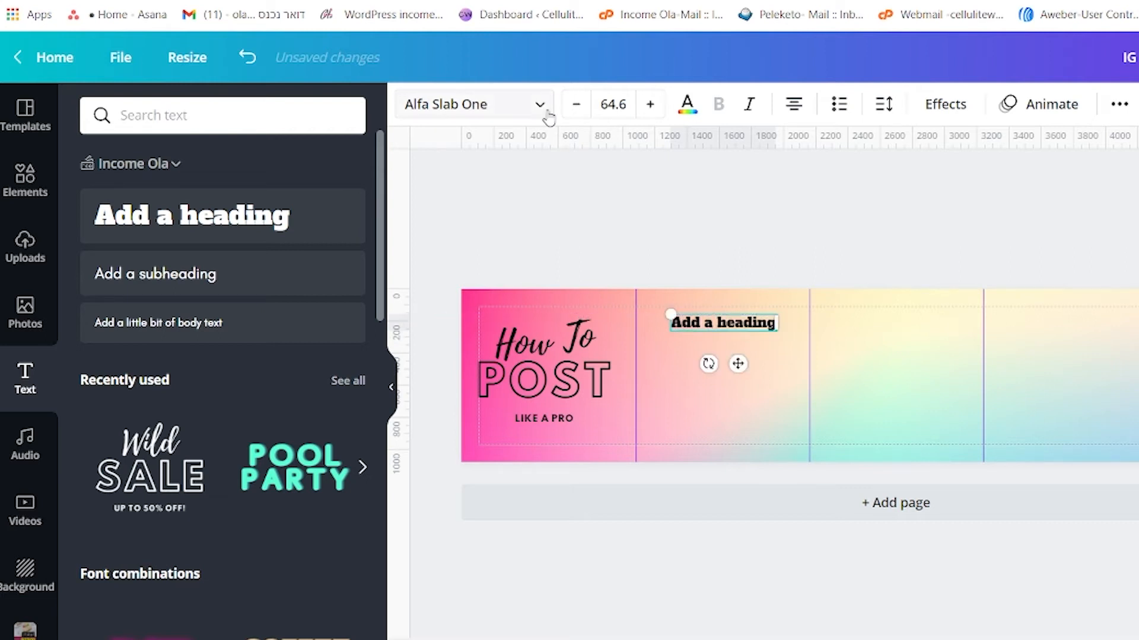
- Change the second square's heading font to Permanent Marker and enlarge the heading across most of the square
left_click(541, 105)
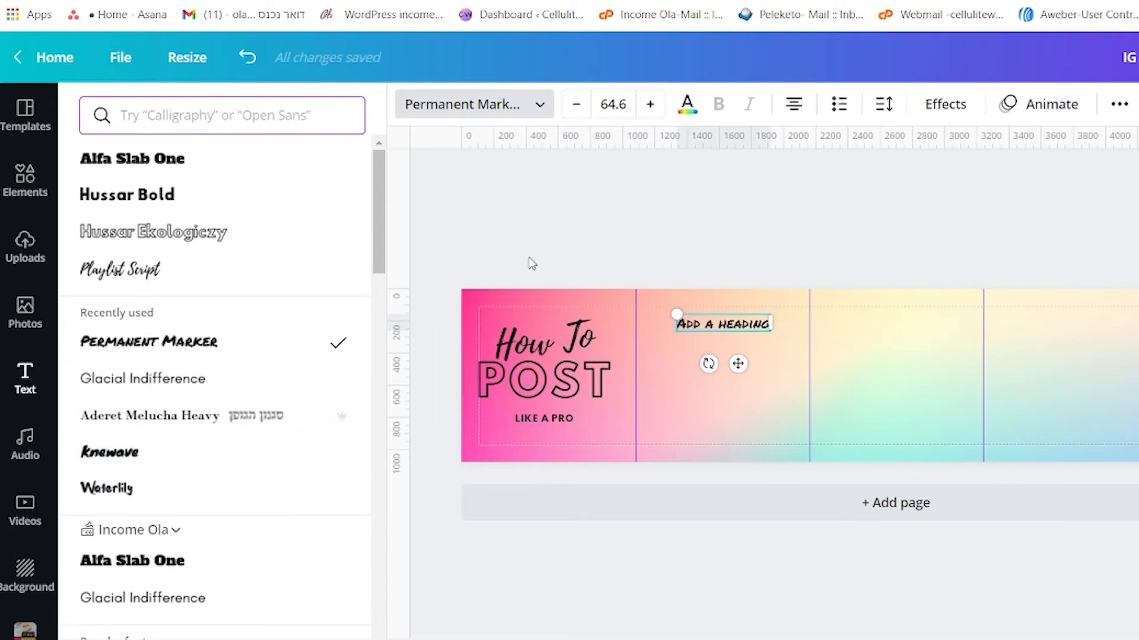
left_click_drag(677, 330, 663, 336)
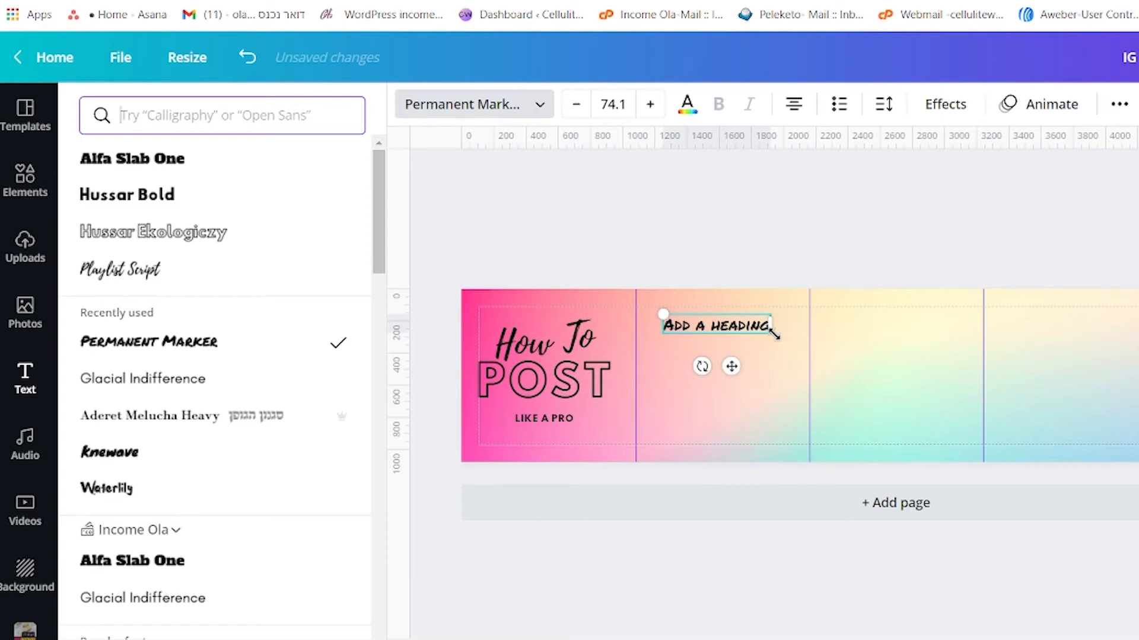
left_click_drag(774, 335, 788, 333)
key("Escape")
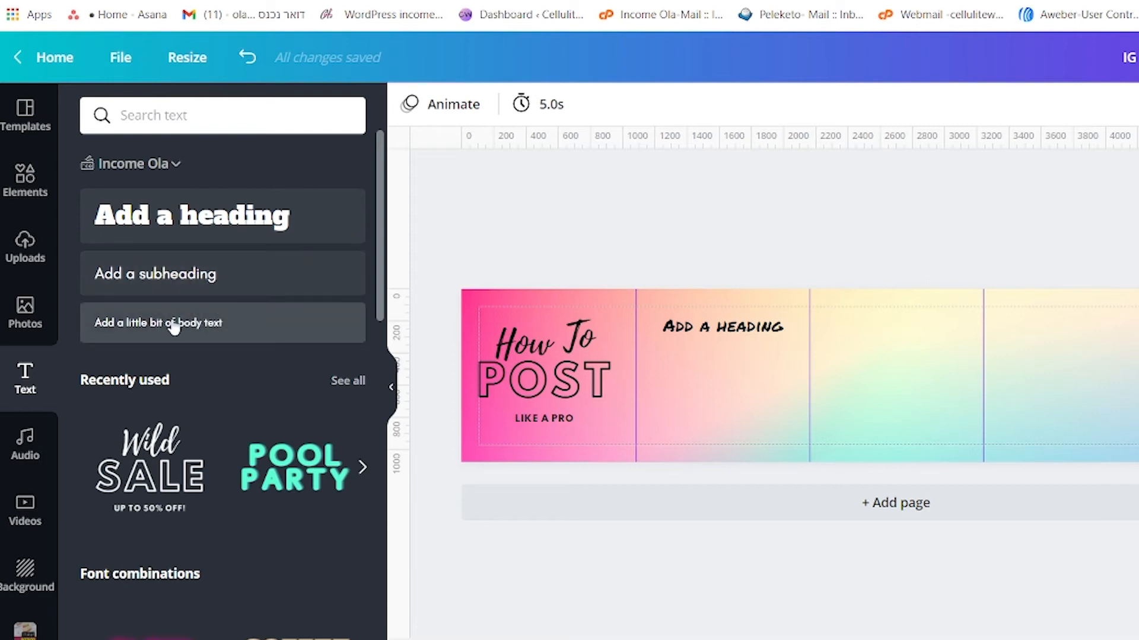
- Add a subheading in the second square, centred just below the heading
left_click_drag(209, 274, 724, 350)
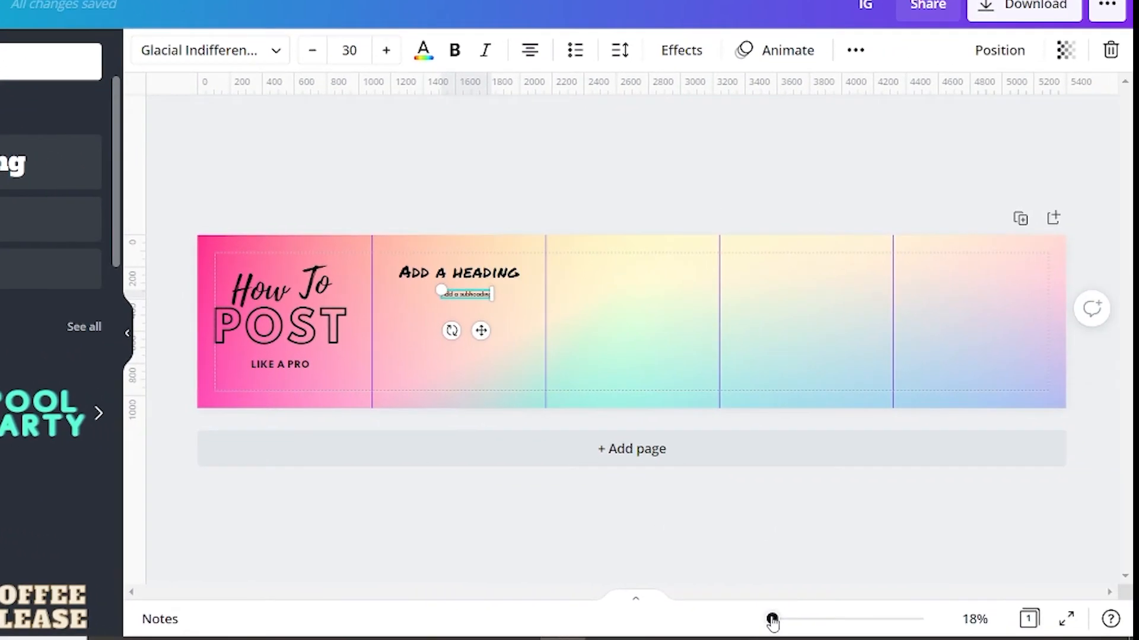
left_click_drag(771, 619, 570, 607)
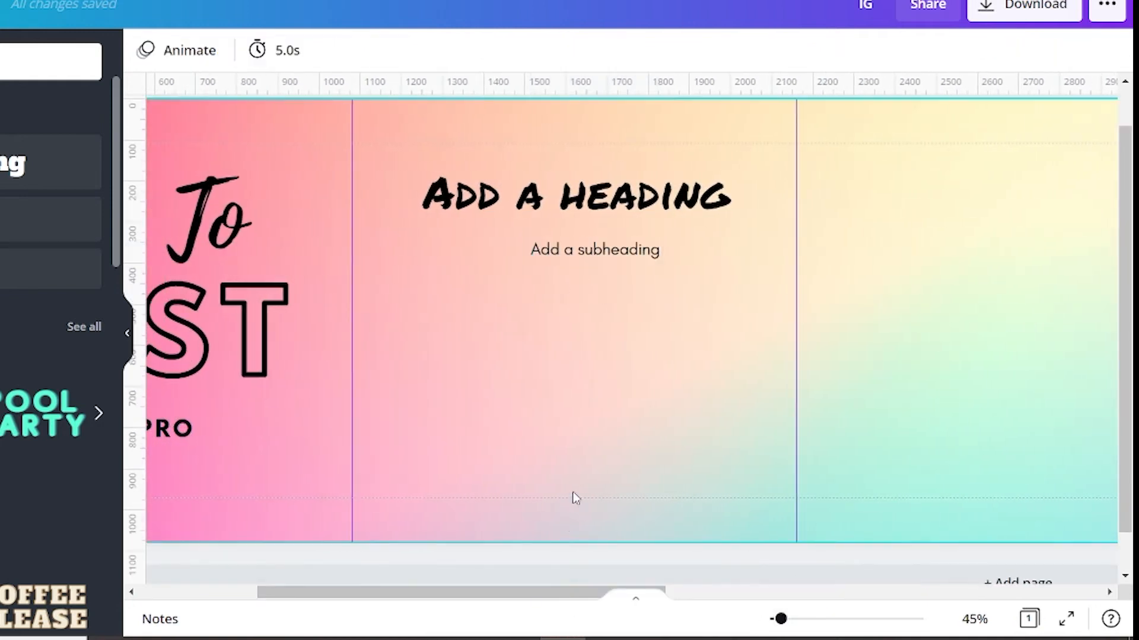
- Replace the second square's subheading with two lines of repeated "Bla bla bla" filler text
double_click(620, 249)
type("Bla bla bla bla bla bla bla lba bla bla bla bla bla bla bla bla bla vla")
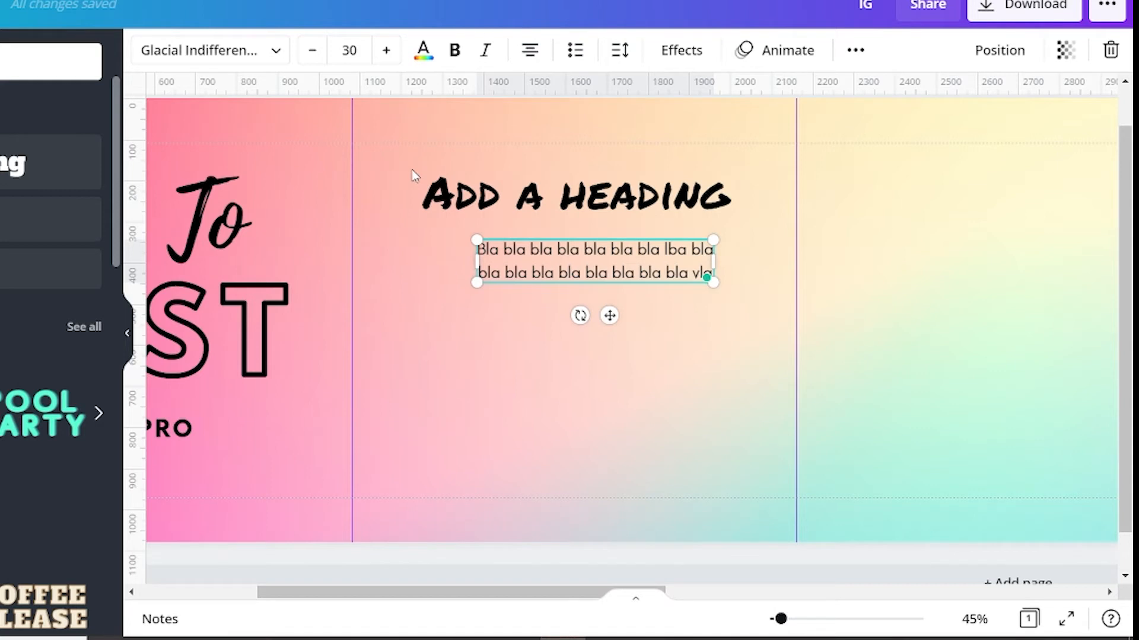
- Duplicate the second square's heading and body text together and place the copy in the lower half of the third square
left_click_drag(781, 619, 774, 620)
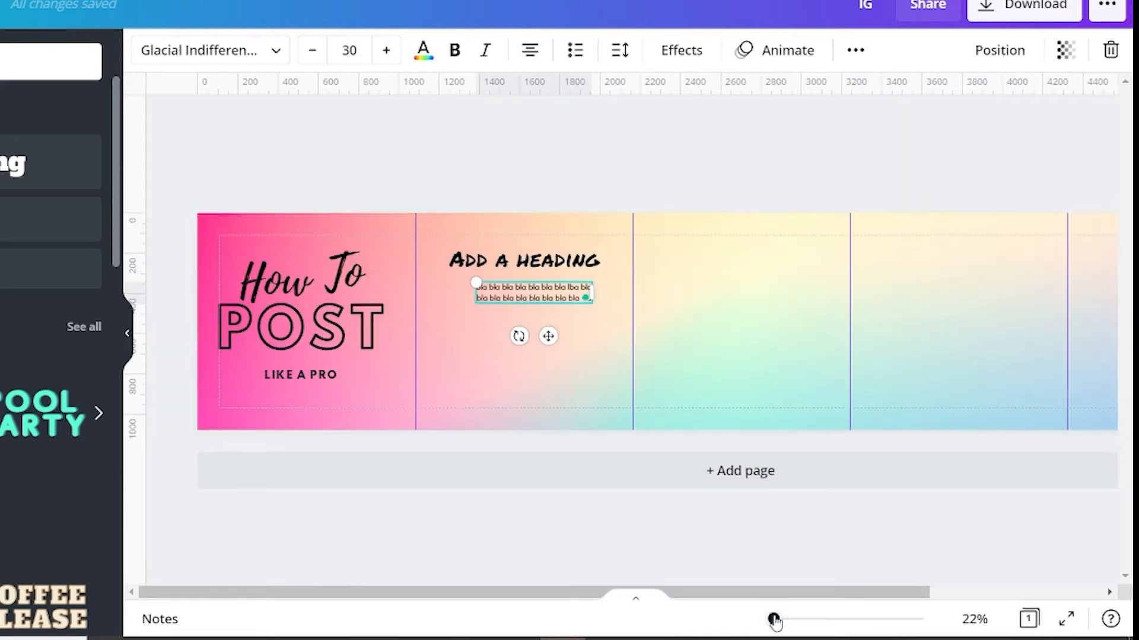
left_click_drag(526, 295, 538, 297)
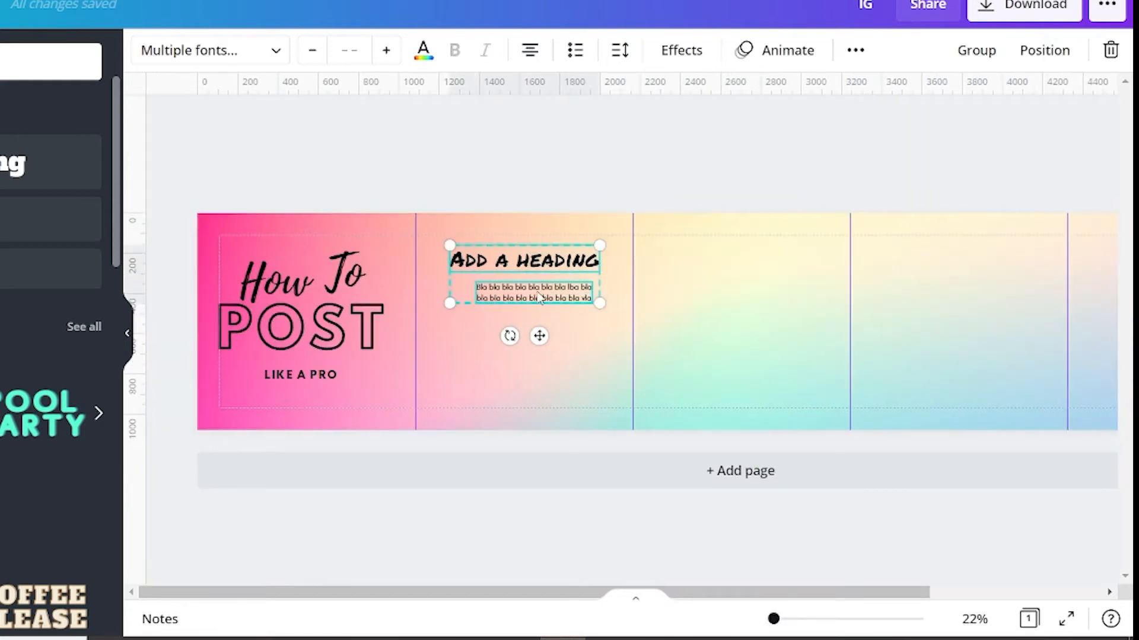
left_click(855, 52)
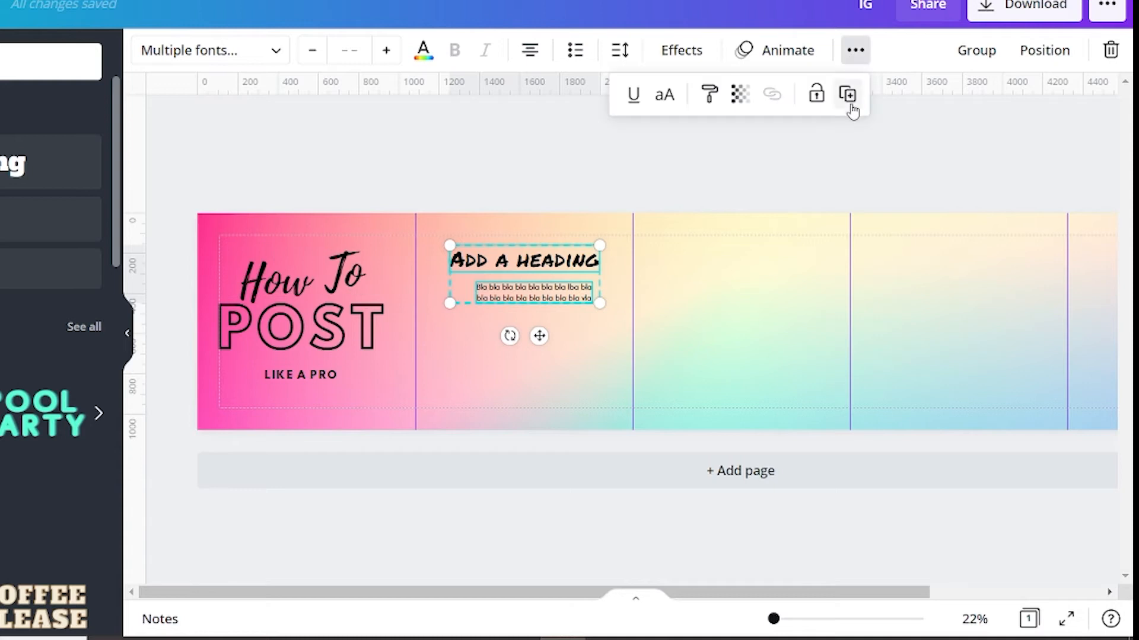
left_click(849, 98)
left_click_drag(537, 302, 742, 368)
- Duplicate the third square's heading and body text and place the copy in the upper part of the fourth square
left_click(855, 49)
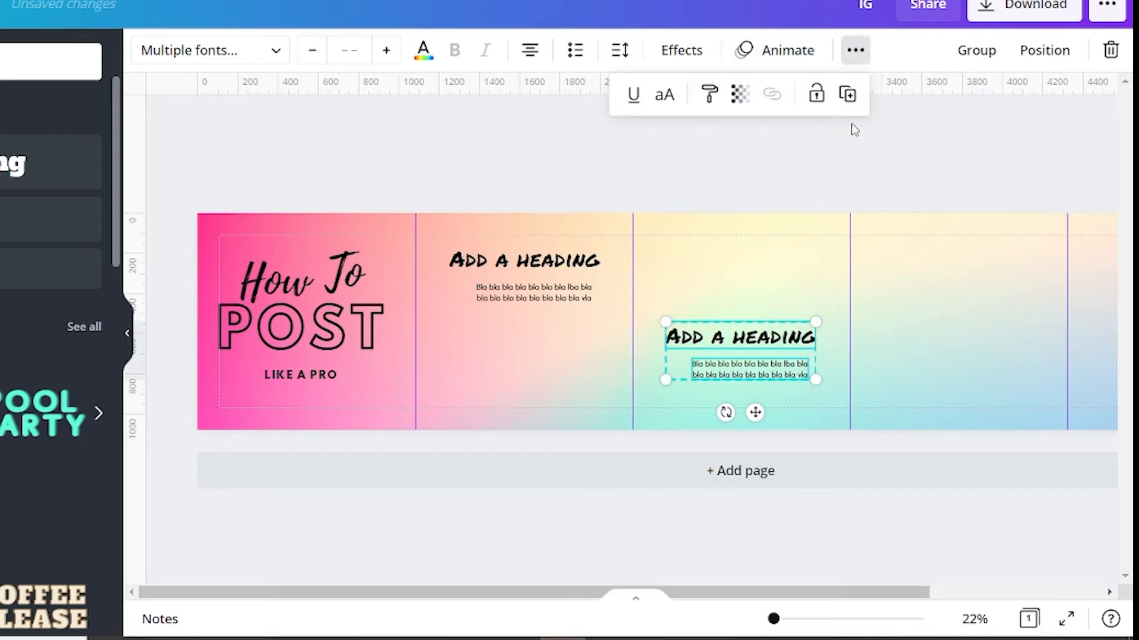
left_click(847, 94)
left_click_drag(771, 374, 979, 295)
- Duplicate the fourth square's heading and body text and place the copy around mid-height in the fifth square
left_click_drag(761, 592, 909, 592)
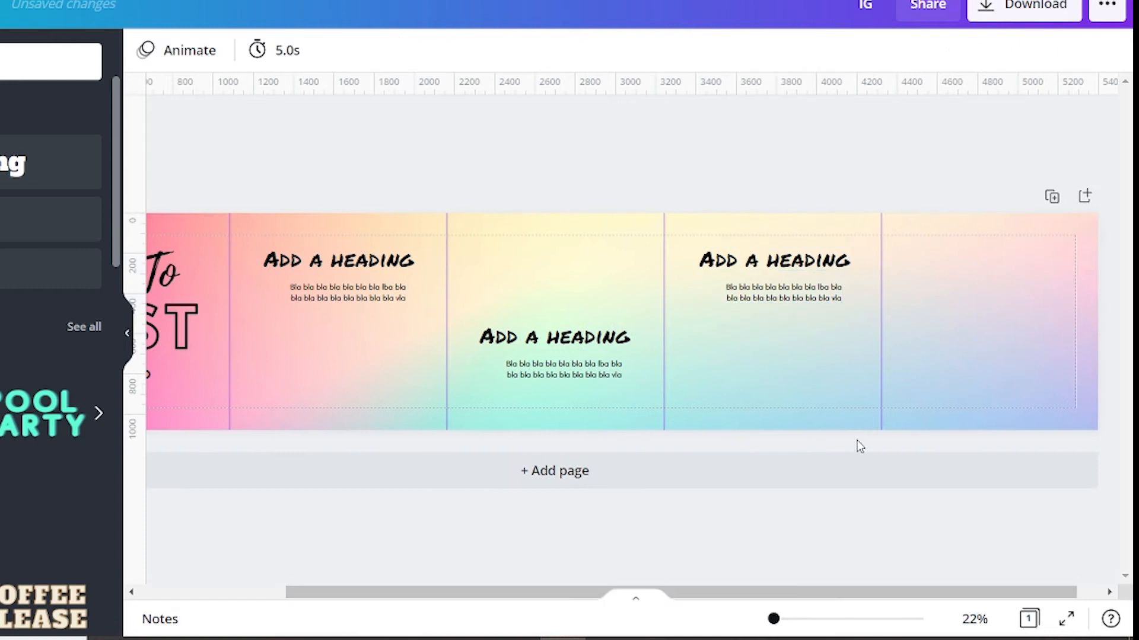
left_click(786, 294)
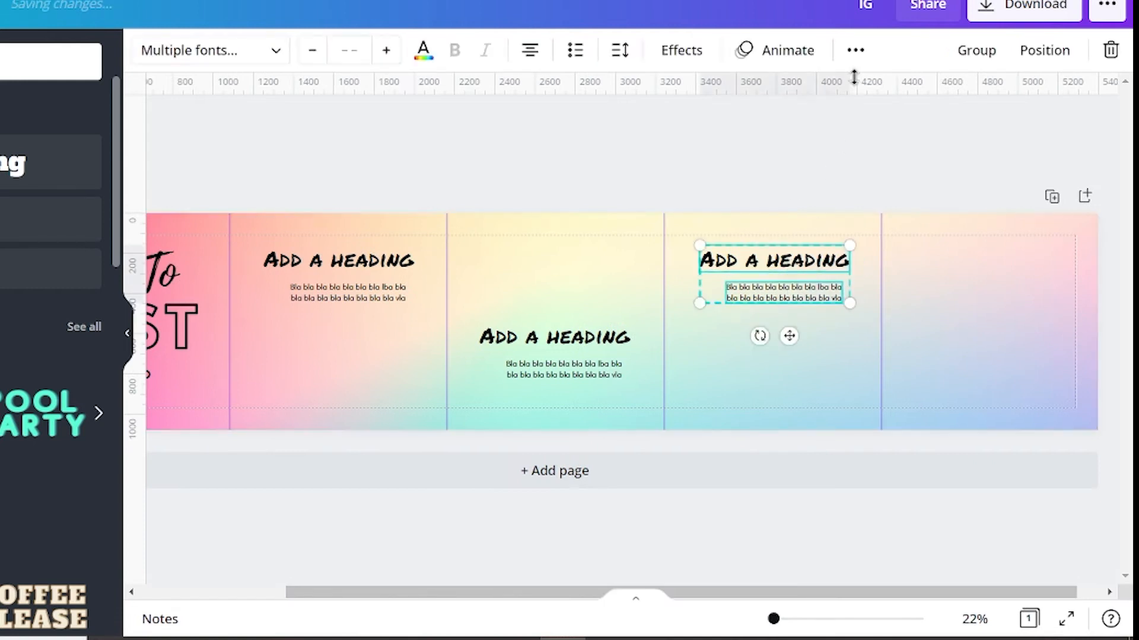
left_click(856, 52)
left_click(848, 94)
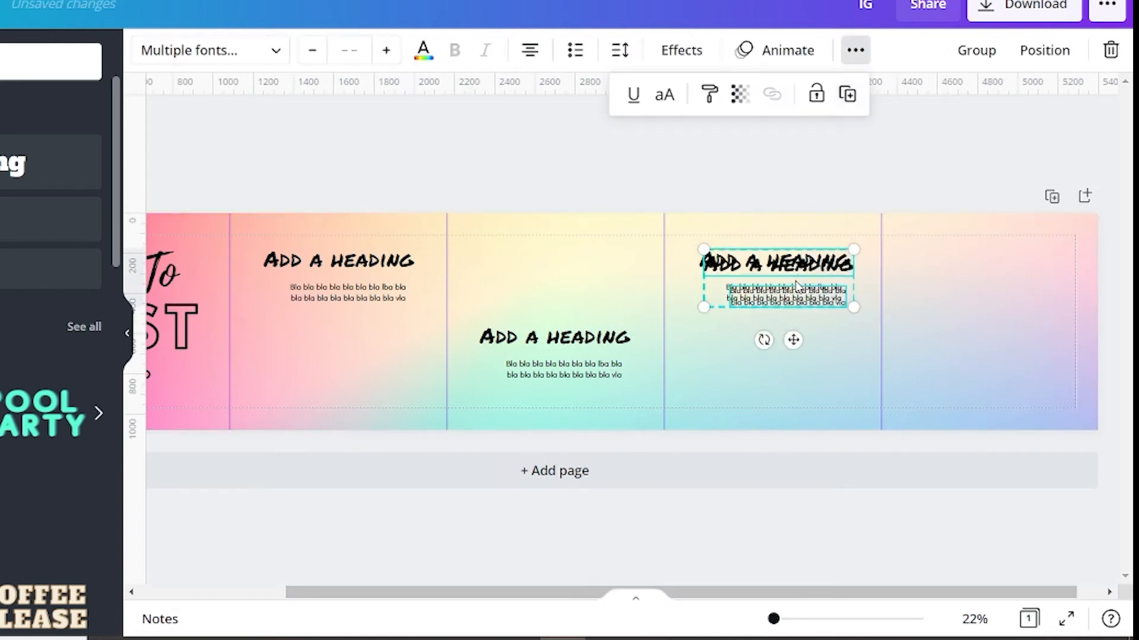
left_click_drag(796, 298, 1005, 339)
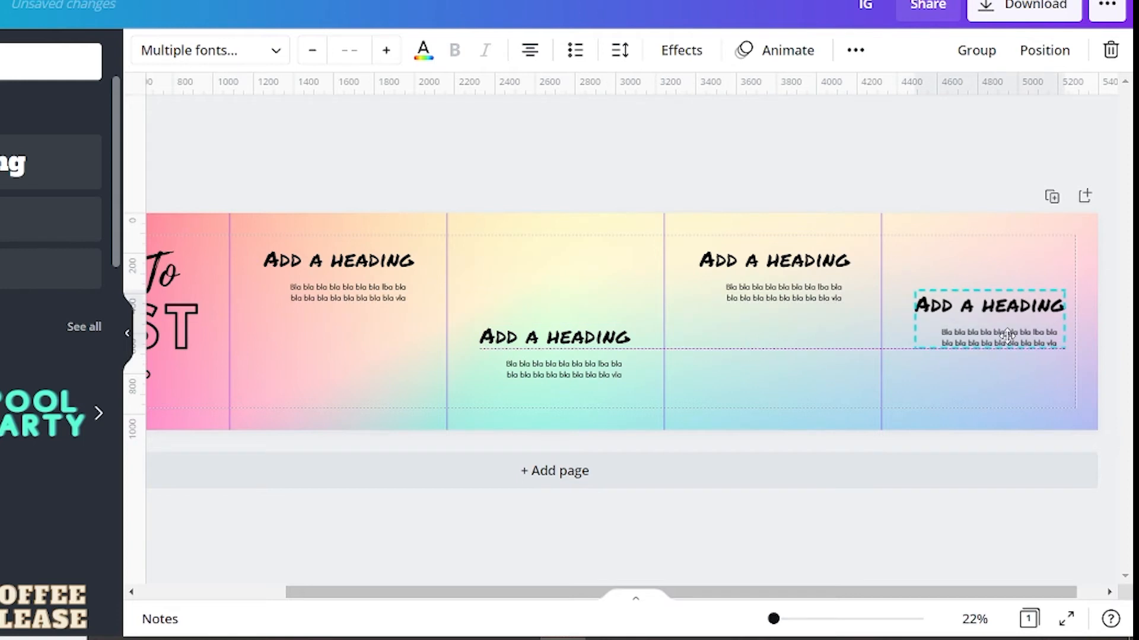
left_click(918, 166)
- Replace the fifth square's heading with "Call To Action"
double_click(1009, 305)
type("Call To")
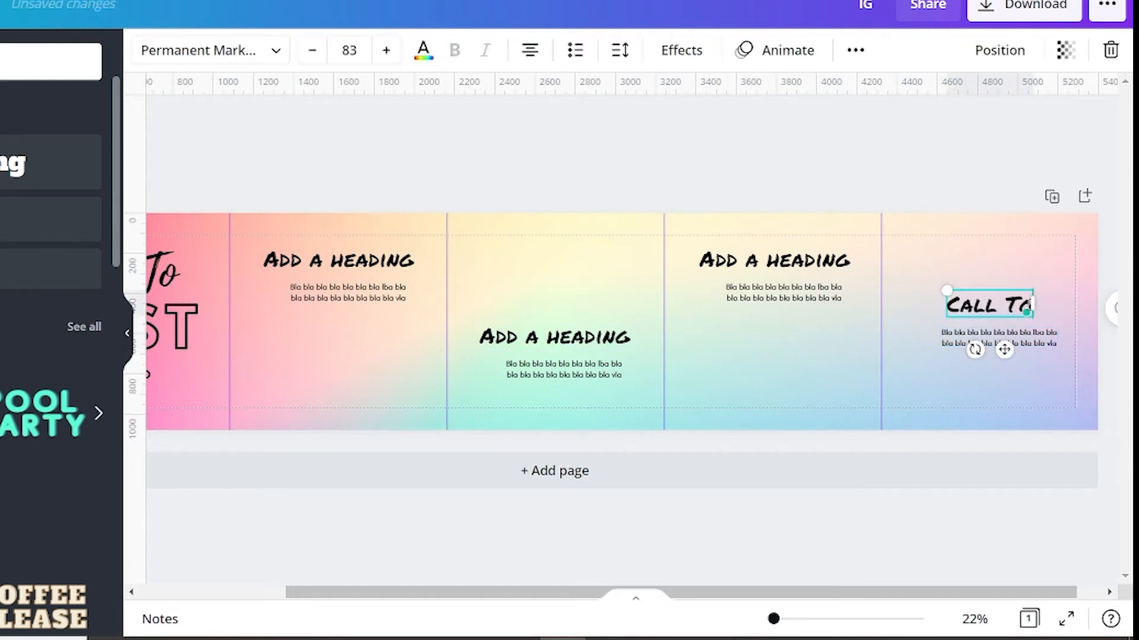
type(" Action")
left_click(1008, 320)
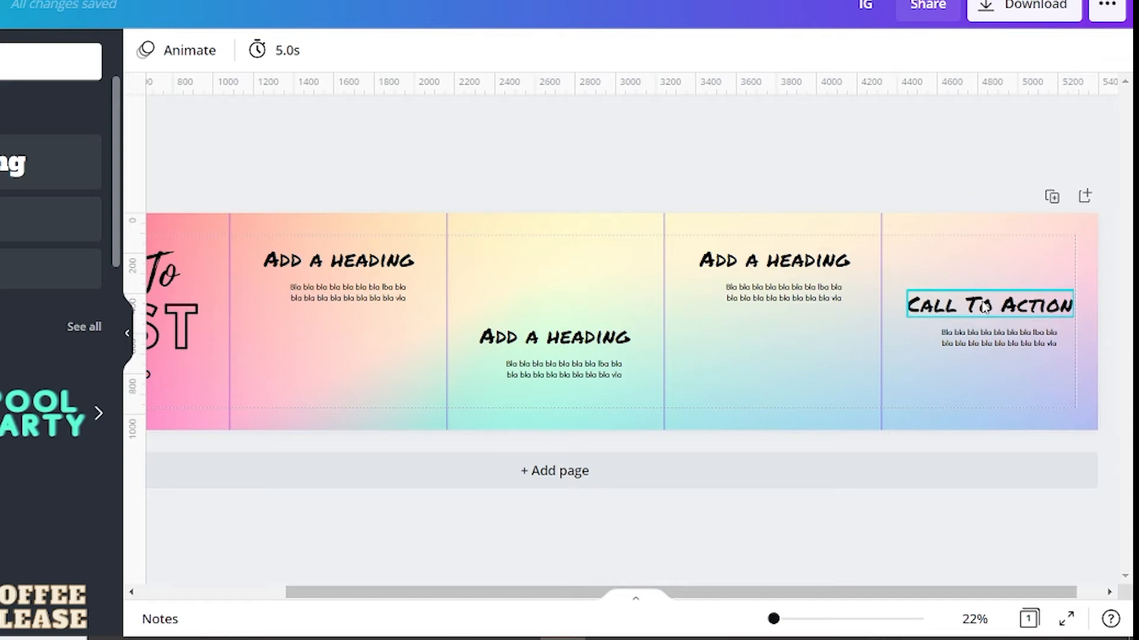
- Search the elements for "pen png" and browse the pen graphics
left_click_drag(548, 600, 503, 602)
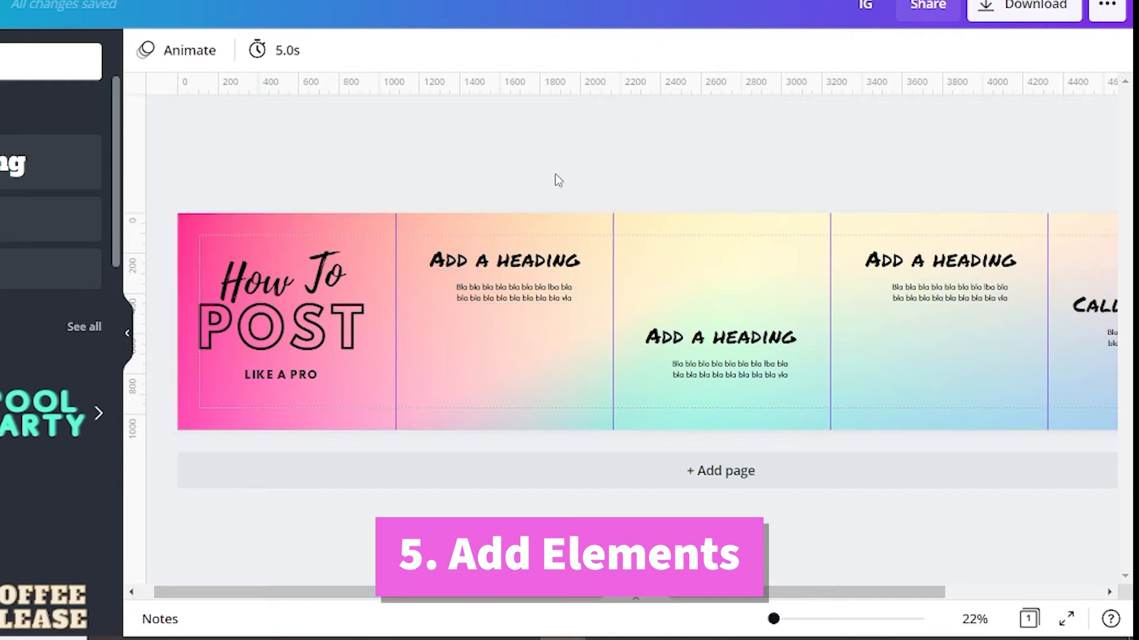
left_click_drag(733, 593, 808, 602)
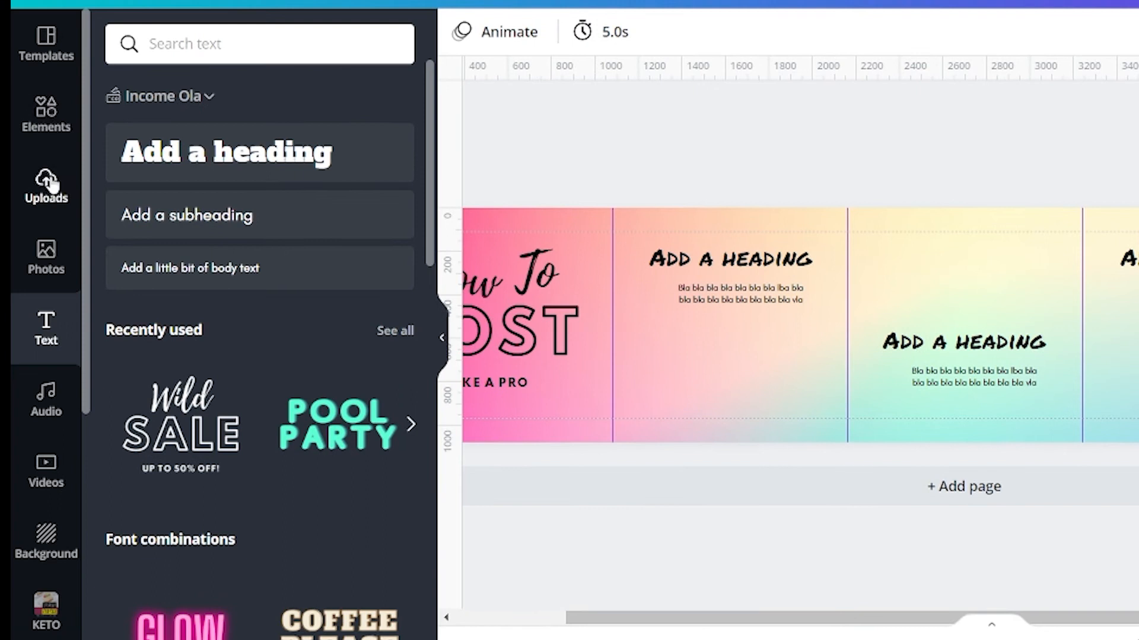
left_click(41, 116)
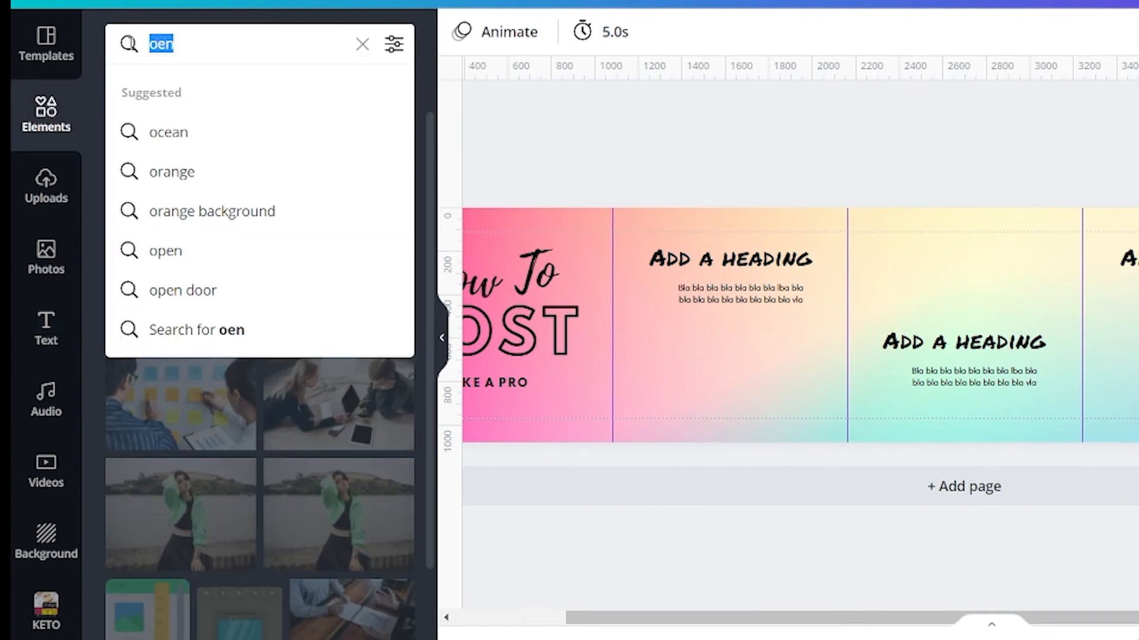
type("pen png")
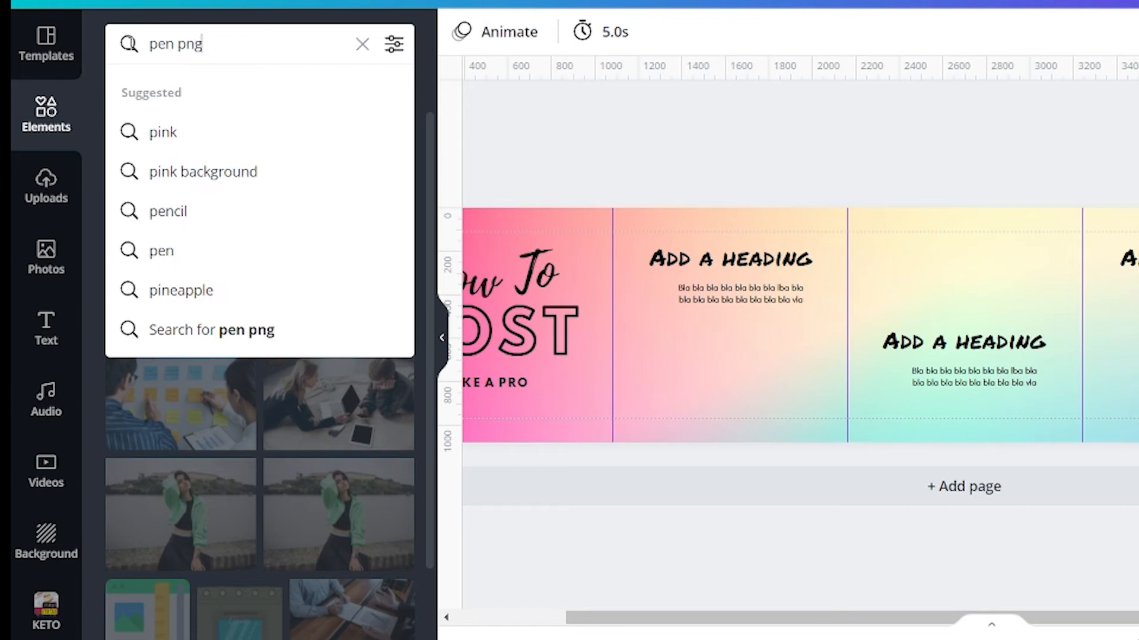
key("Return")
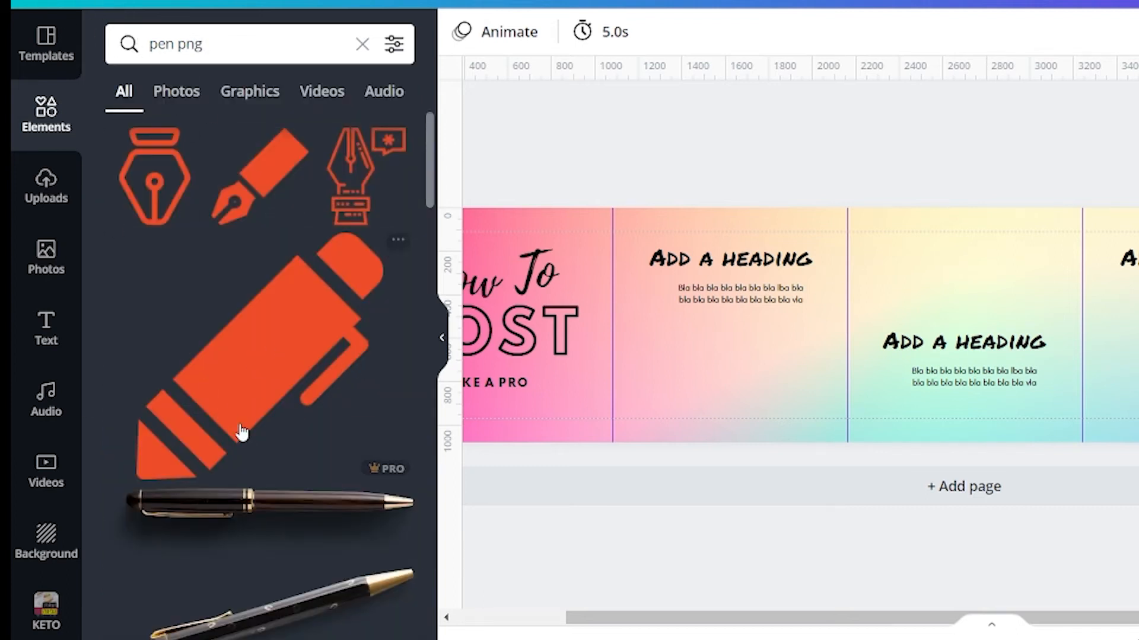
scroll(261, 475, "down", 5)
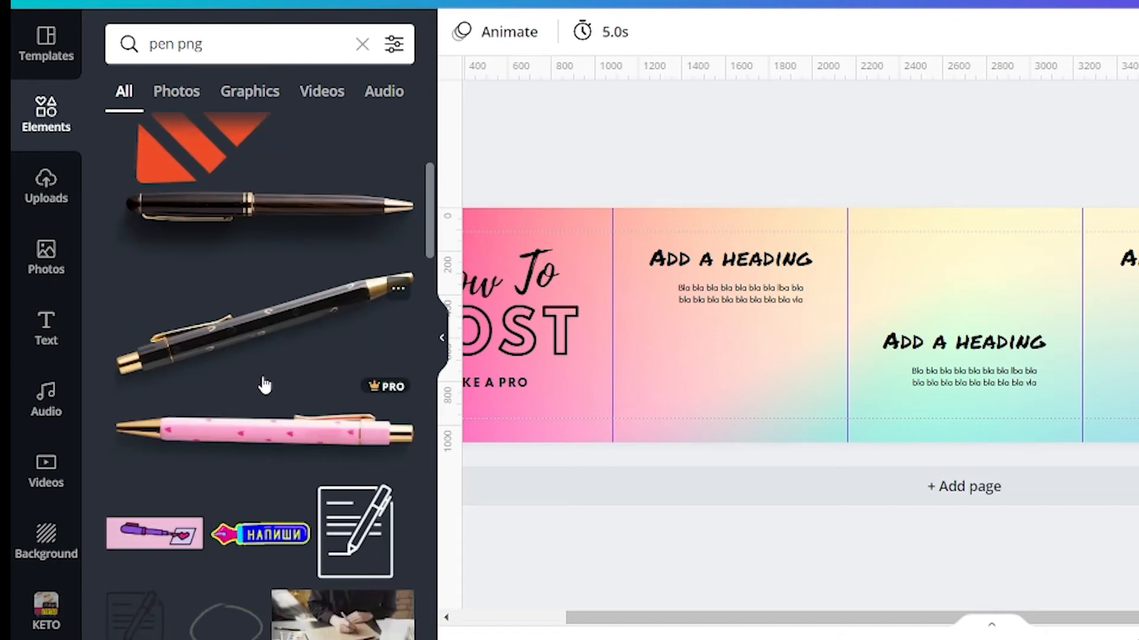
scroll(282, 569, "up", 5)
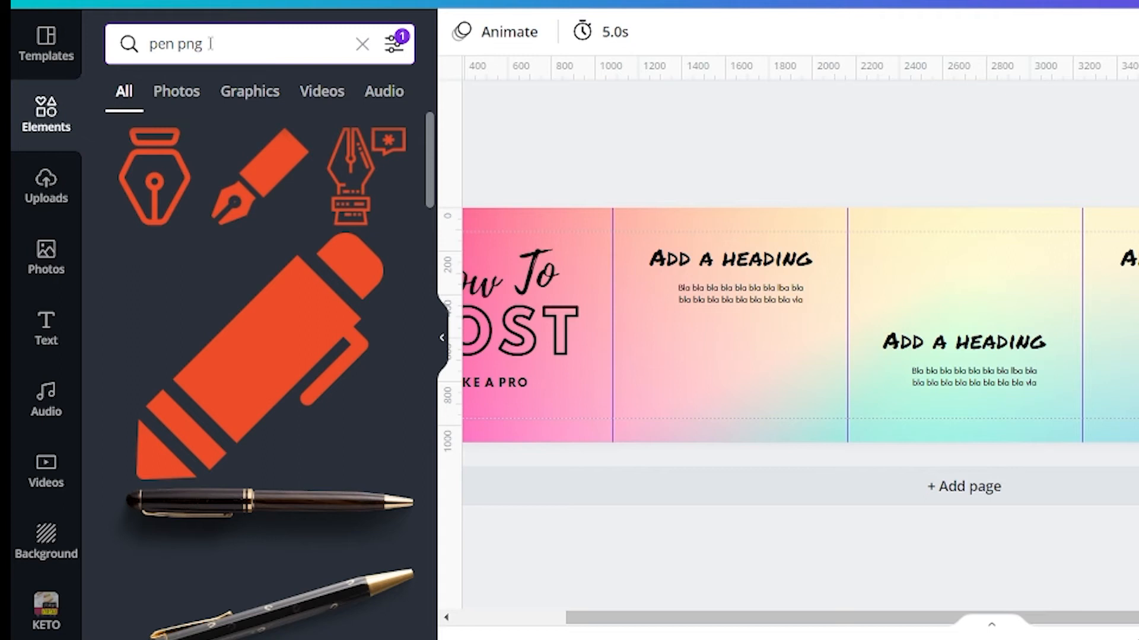
- Search the elements for "notebook" and add the pink spiral notebook to the design
left_click_drag(206, 43, 122, 50)
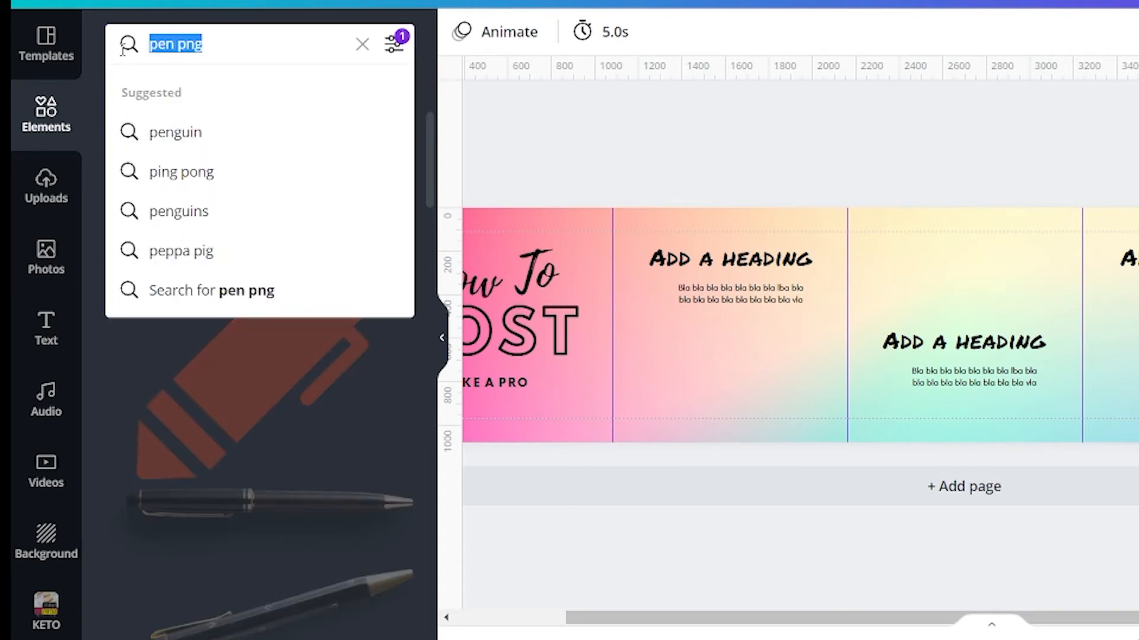
type("notebook")
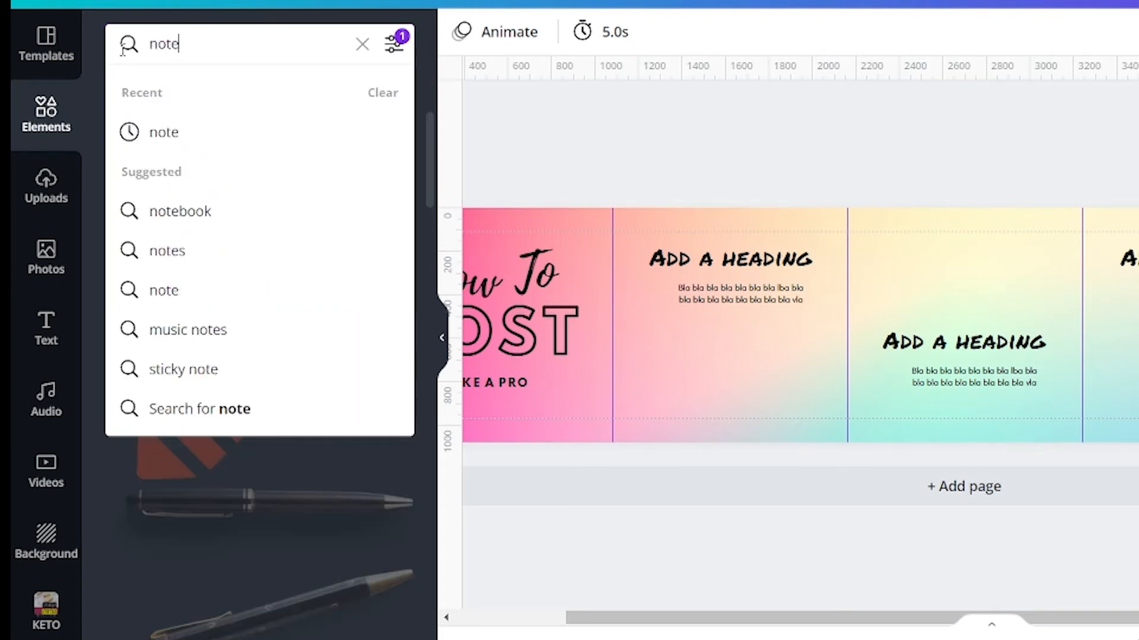
key("Return")
scroll(186, 389, "down", 7)
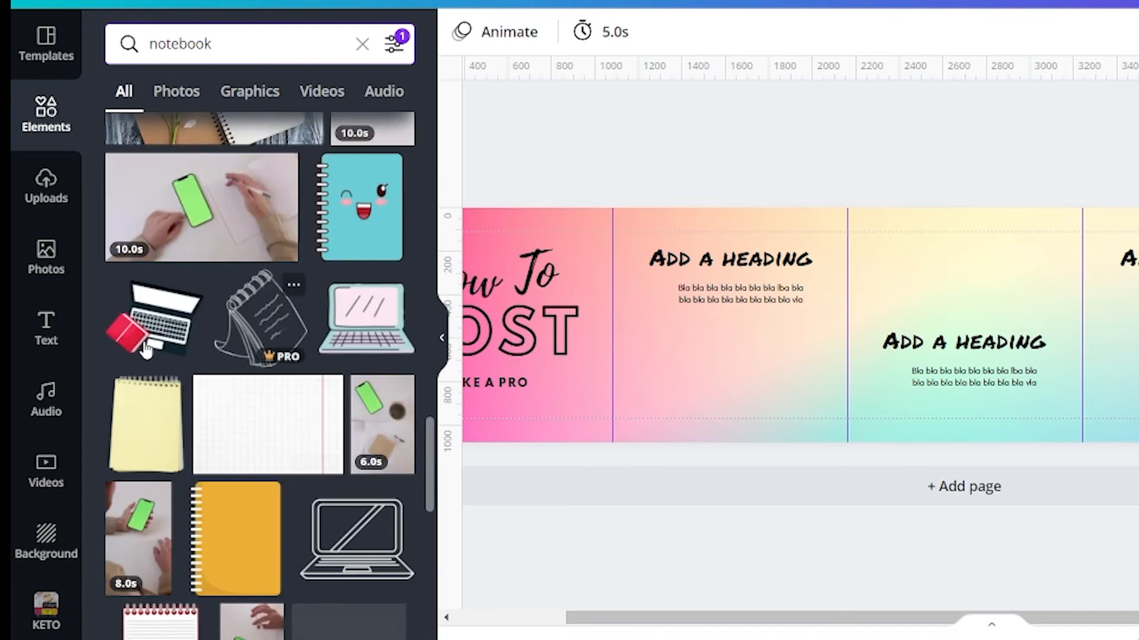
scroll(216, 385, "down", 8)
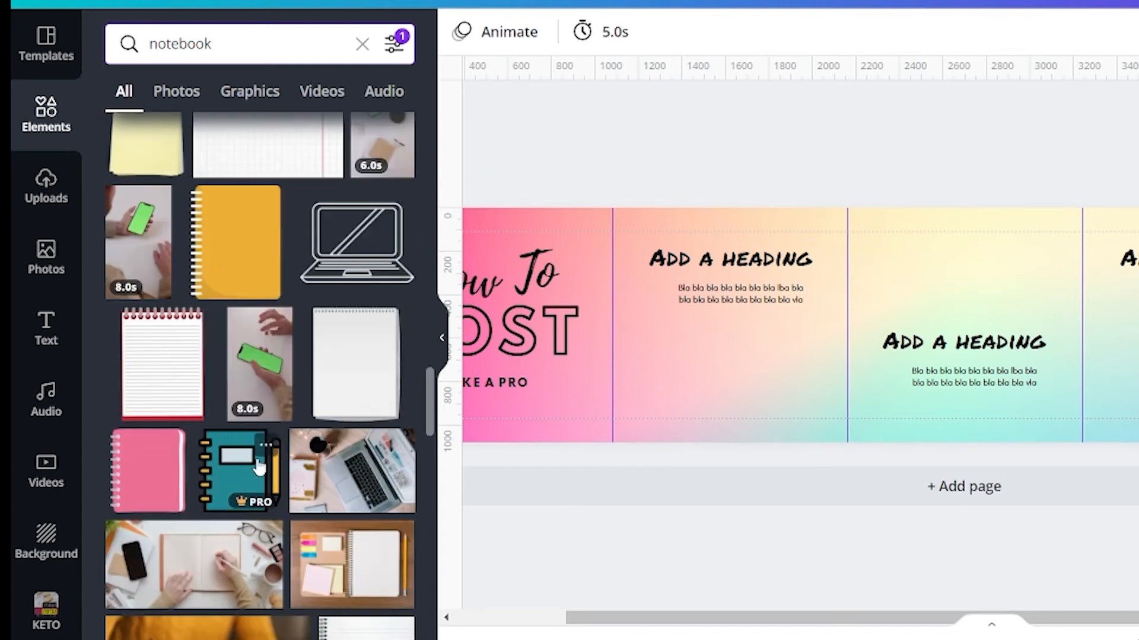
scroll(187, 452, "up", 5)
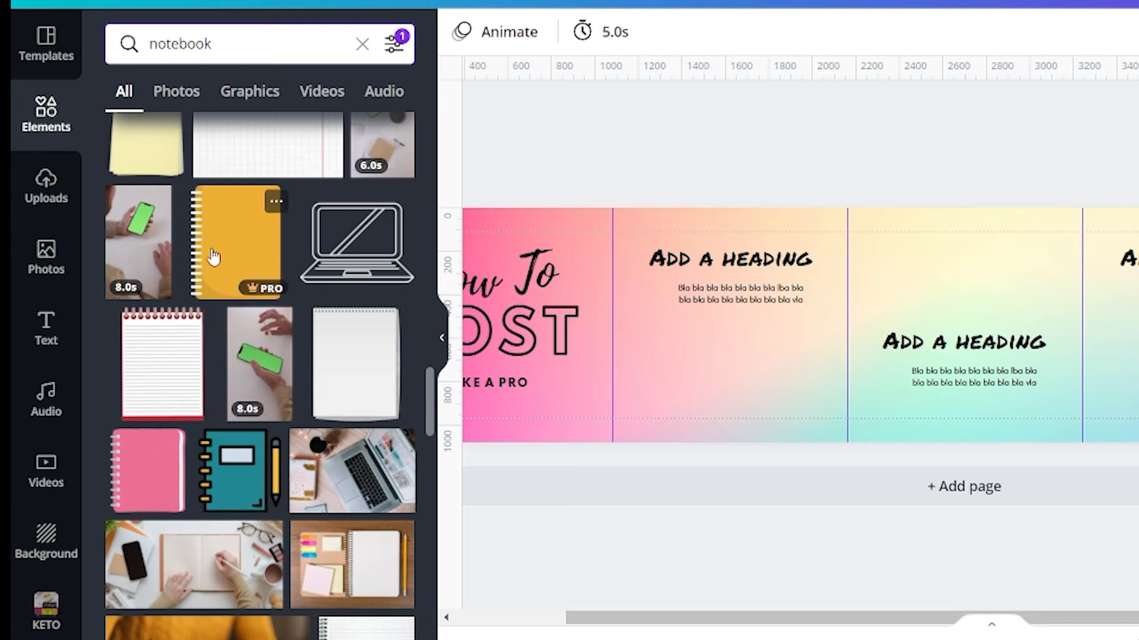
left_click(147, 484)
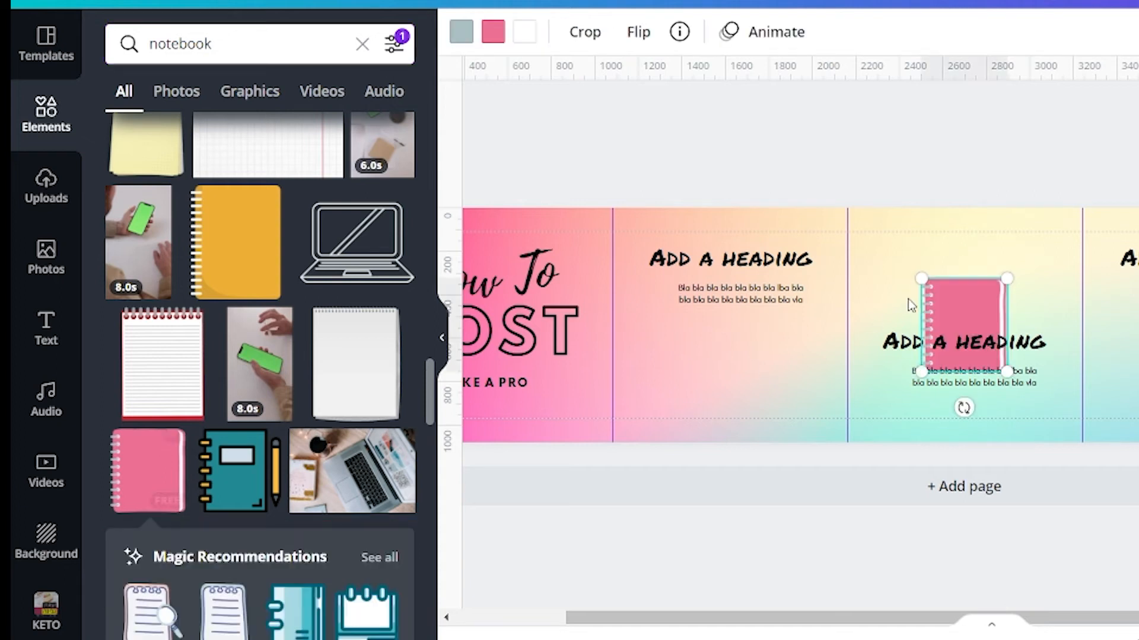
- Tilt the pink notebook clockwise and place it at the lower edge across the guide between the third and fourth squares
left_click_drag(984, 309, 775, 371)
left_click_drag(768, 468, 734, 472)
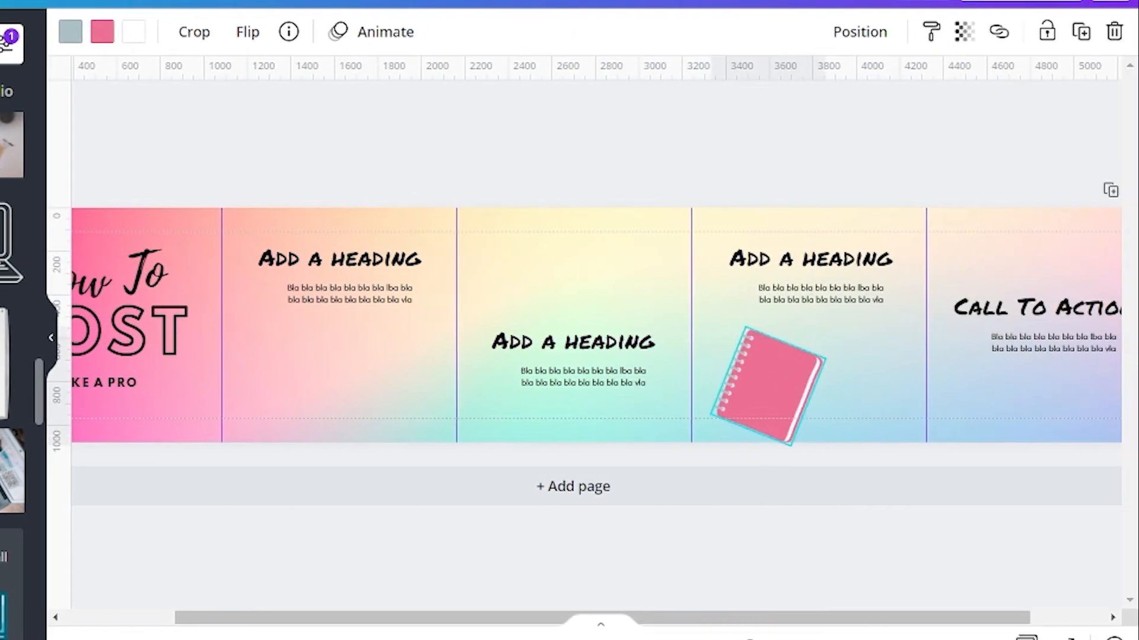
left_click_drag(774, 382, 719, 412)
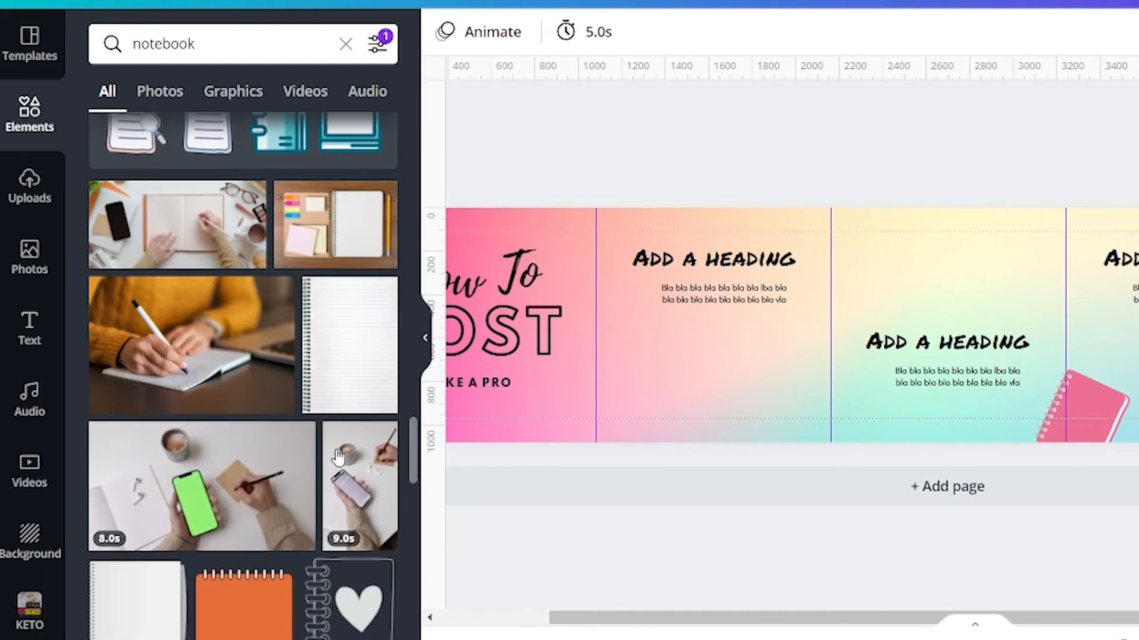
- Search the elements for "heart", add the pink painted heart and place it smaller below the second square's body text
scroll(261, 388, "down", 4)
scroll(261, 388, "up", 4)
double_click(162, 44)
type("heart")
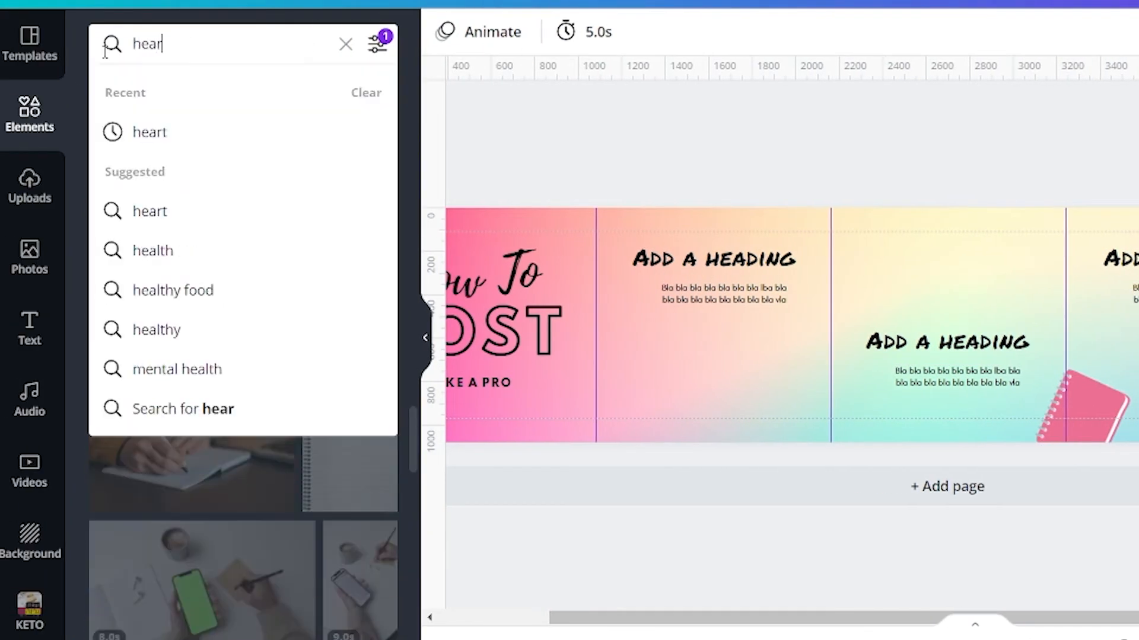
key("Return")
left_click(147, 180)
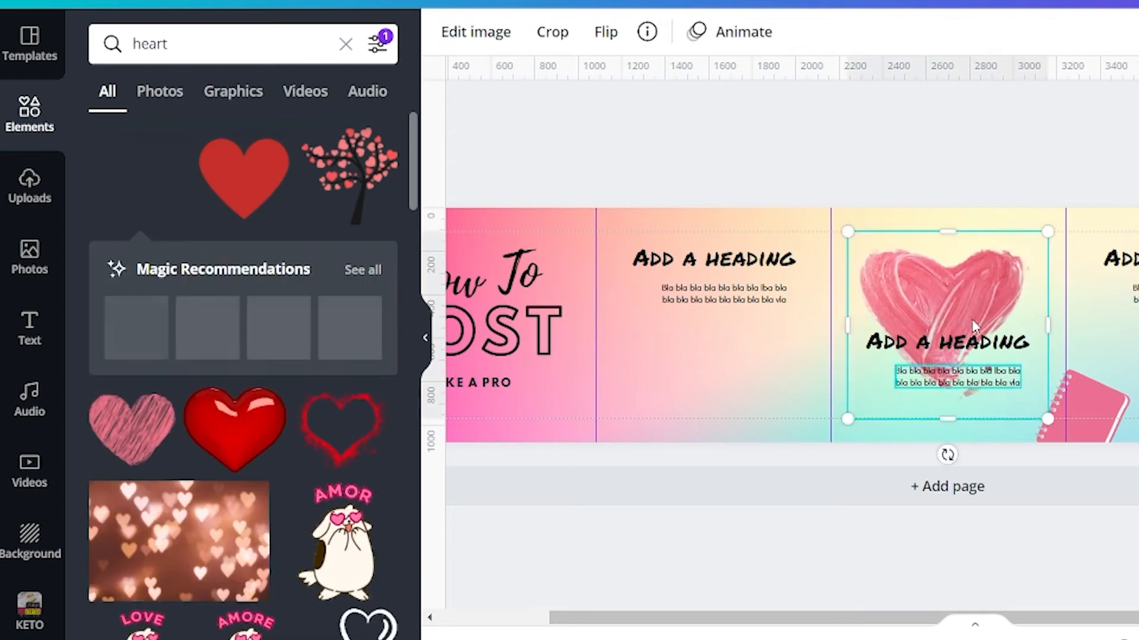
left_click_drag(972, 293, 688, 356)
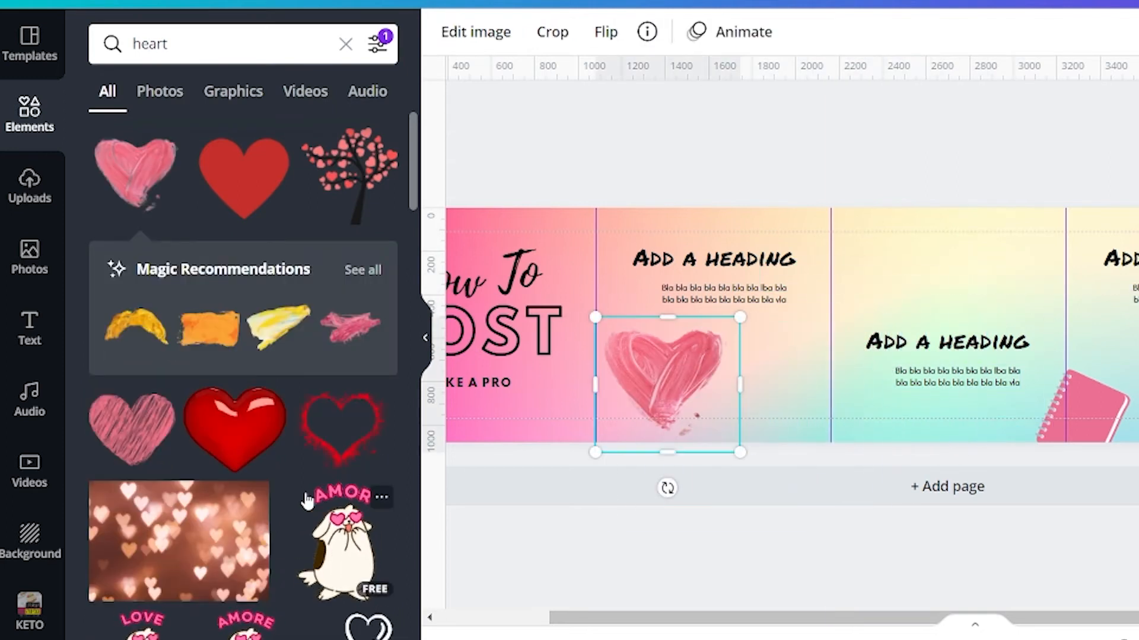
- Search the elements for "laptop" and place the coral open laptop near the upper edge across the guide between the fourth and fifth squares
scroll(285, 492, "down", 8)
scroll(285, 492, "up", 10)
double_click(118, 52)
type("laptop")
key("Return")
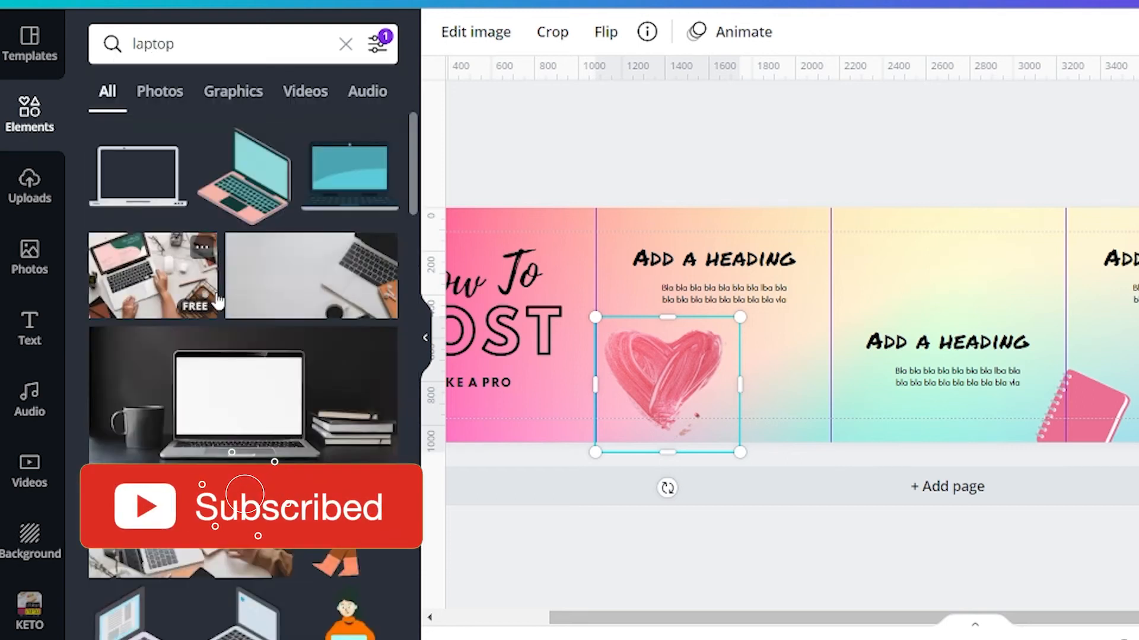
scroll(245, 362, "down", 5)
scroll(245, 362, "down", 5)
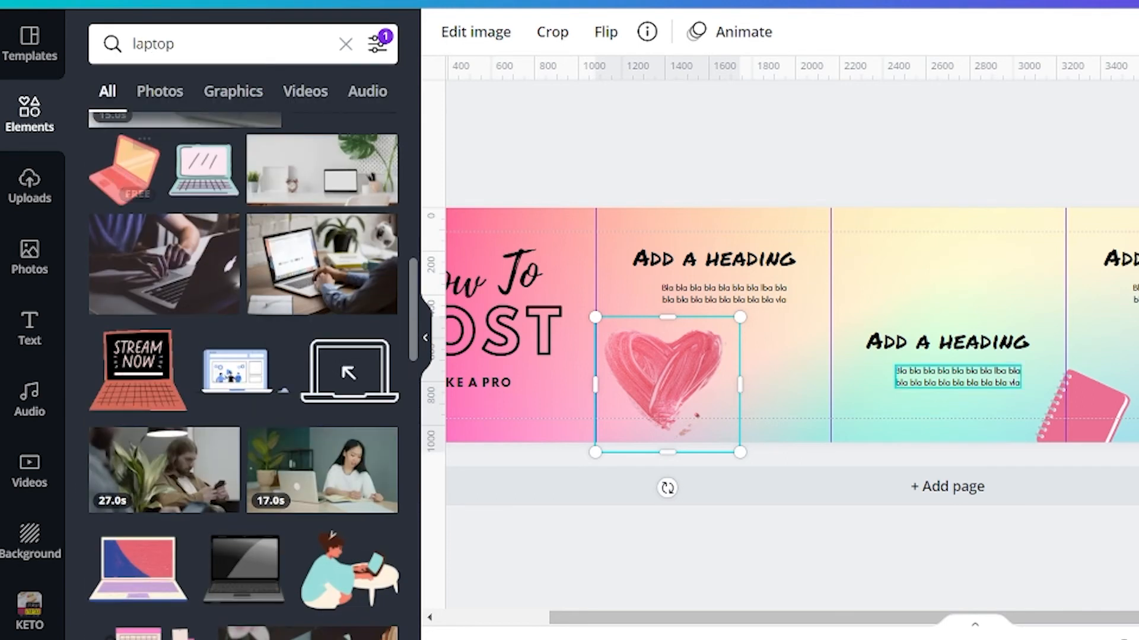
left_click_drag(124, 178, 1138, 368)
left_click_drag(829, 369, 957, 238)
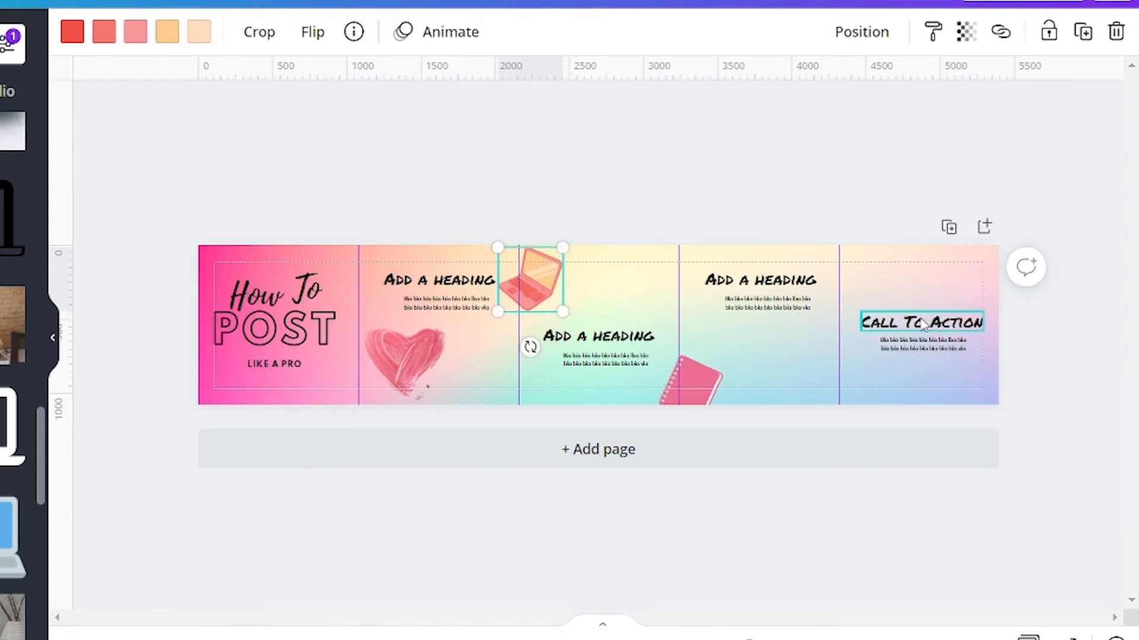
- Move the laptop to the guide between the second and third squares and raise the "Call To Action" text level with the second square's text
left_click(924, 323)
left_click_drag(913, 361, 921, 313)
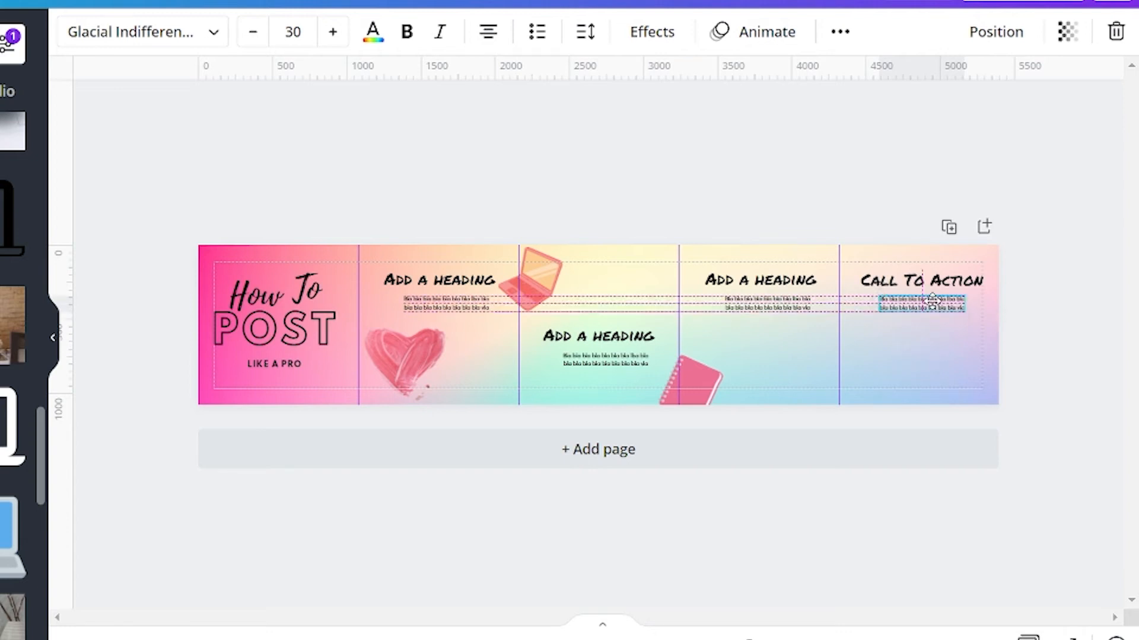
left_click(1061, 333)
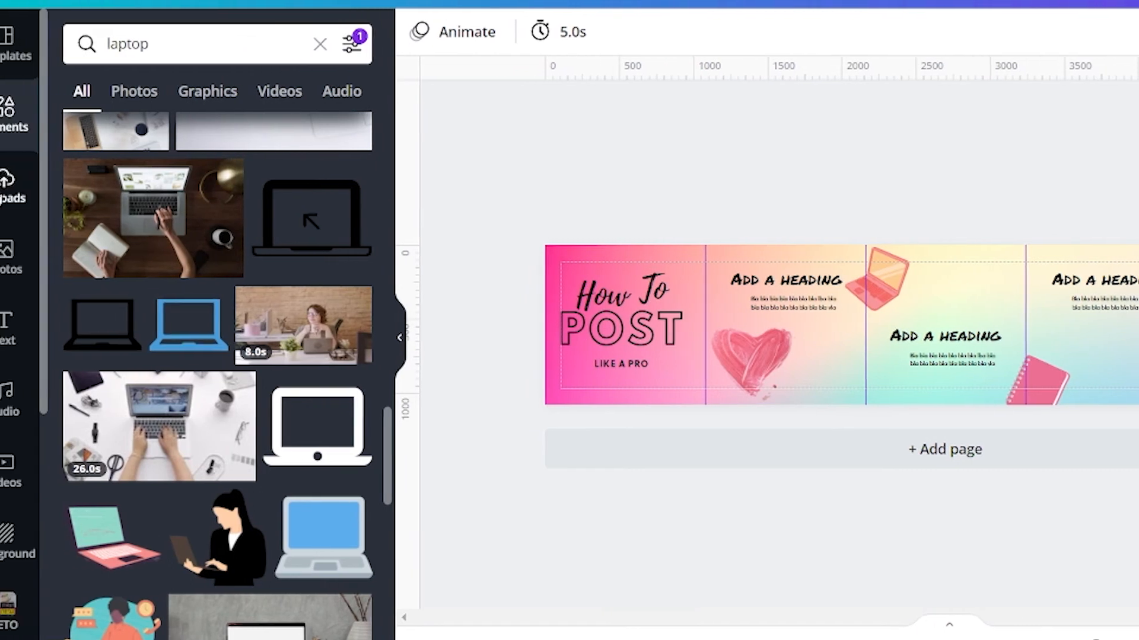
- Upload the photo DSC00579 from the Pictures folder to the media uploads
left_click(17, 178)
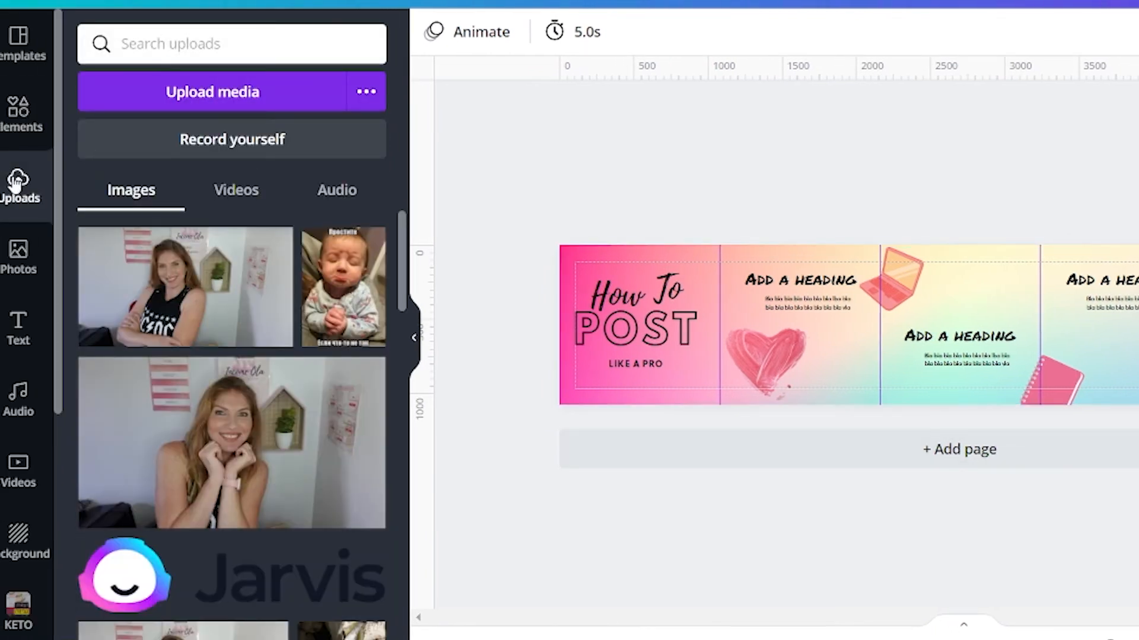
left_click(220, 95)
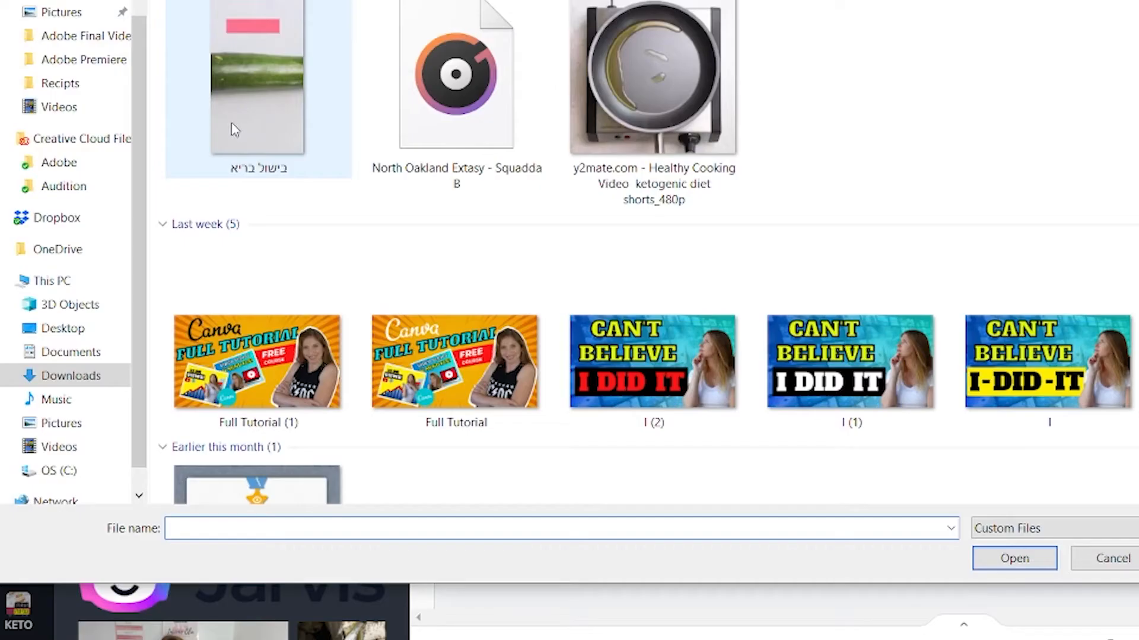
left_click(66, 423)
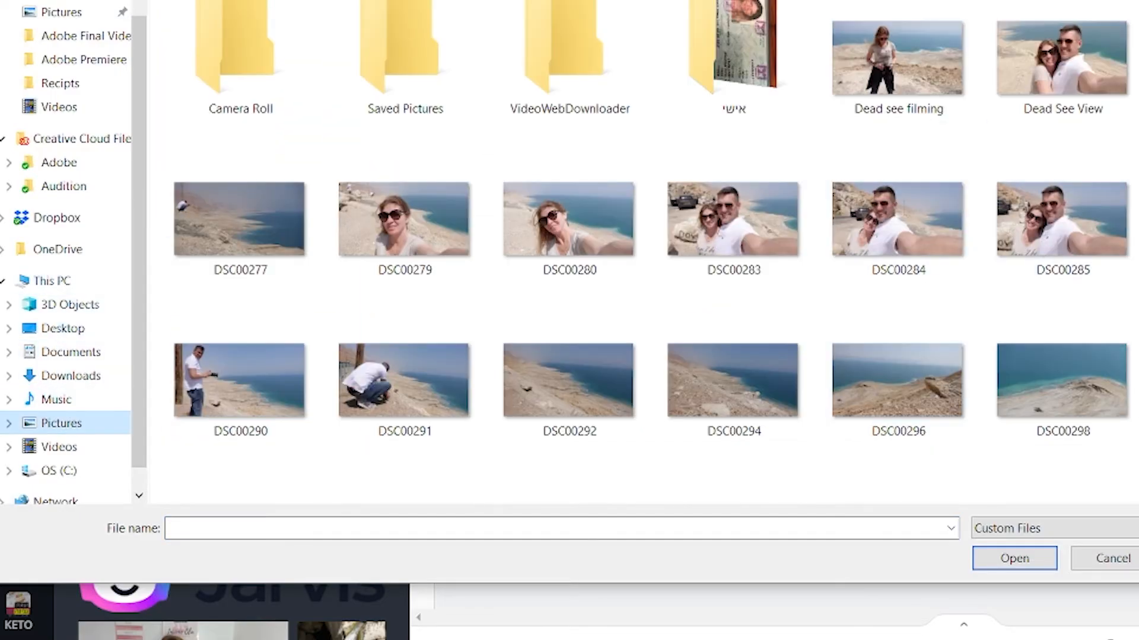
scroll(1055, 204, "down", 10)
left_click(733, 285)
left_click(578, 275)
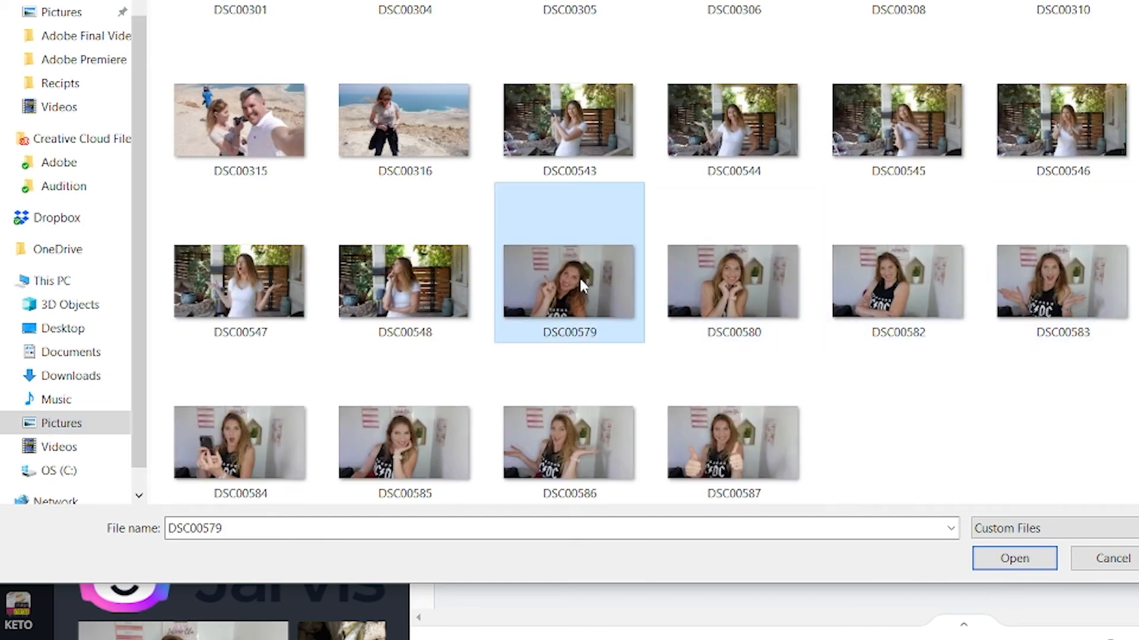
left_click(1014, 559)
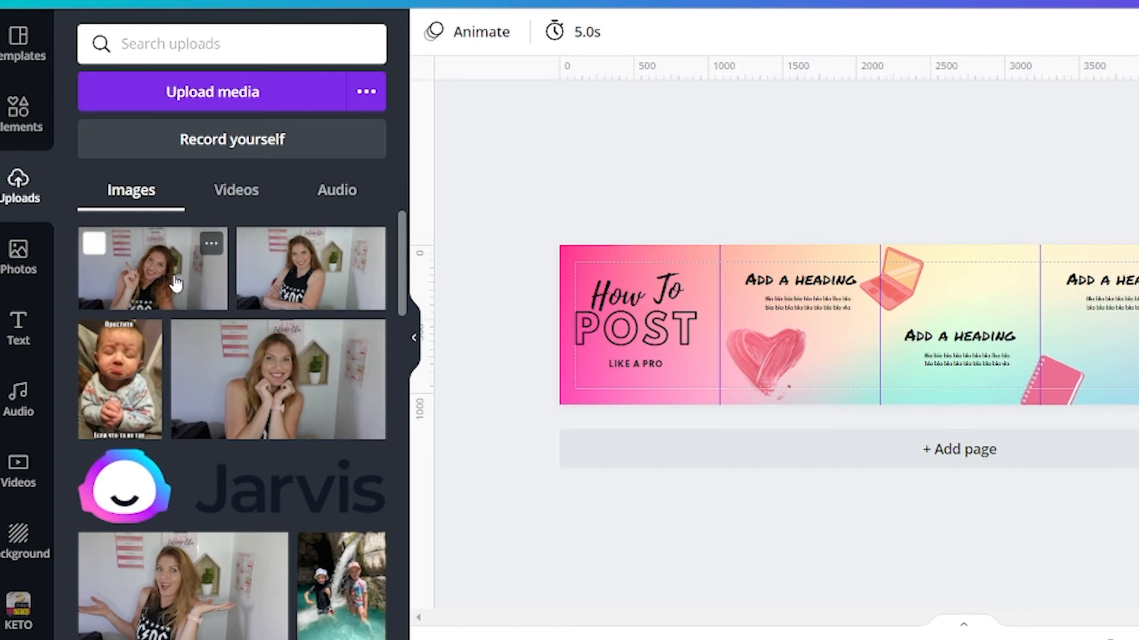
- Add the pointing-woman photo to the design, remove its background and place it in the lower part of the fifth square
left_click(177, 285)
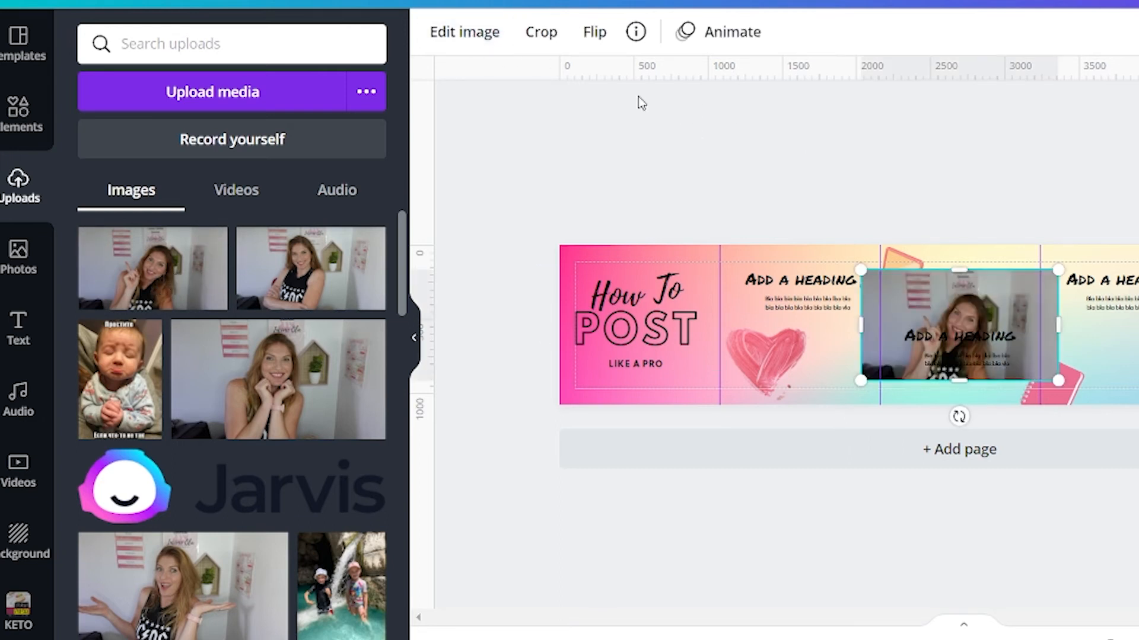
left_click(484, 39)
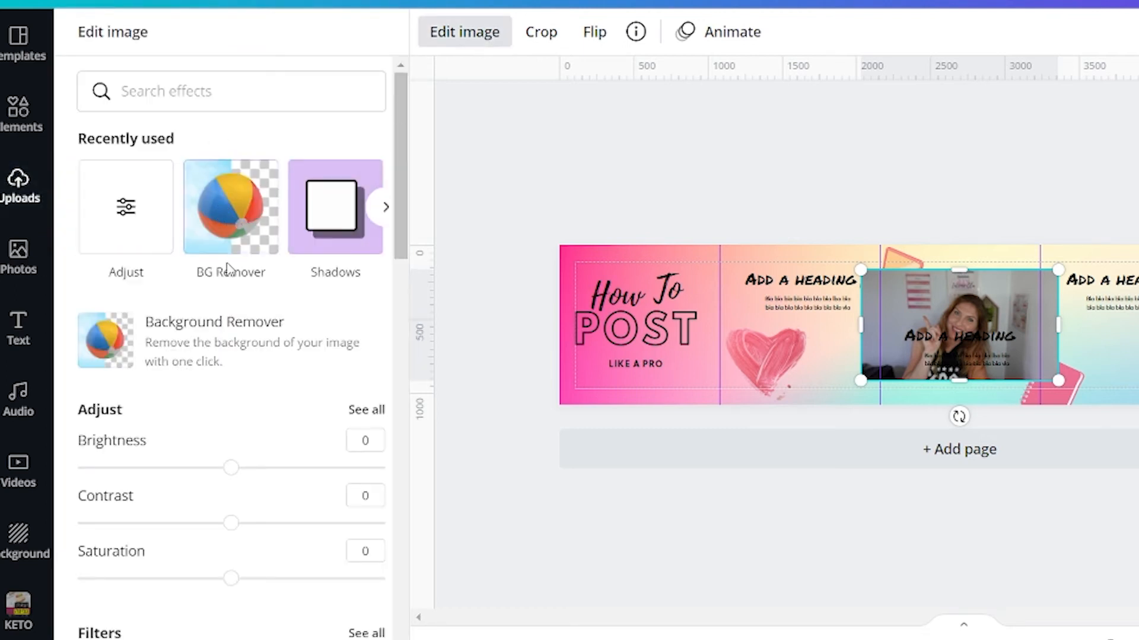
left_click(246, 221)
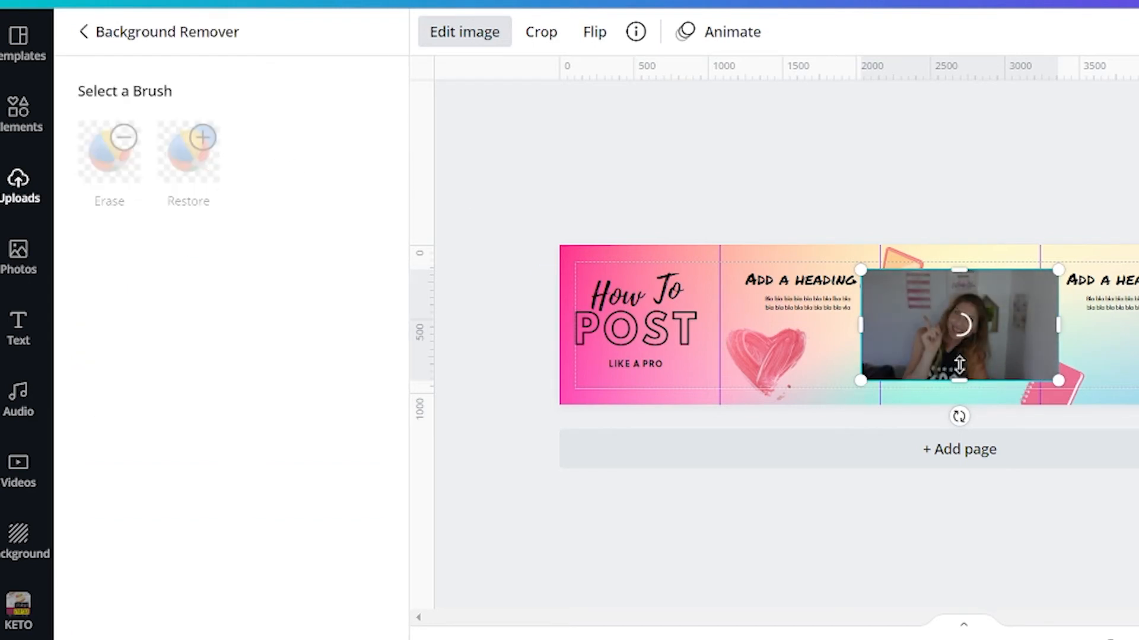
left_click_drag(960, 312, 1138, 341)
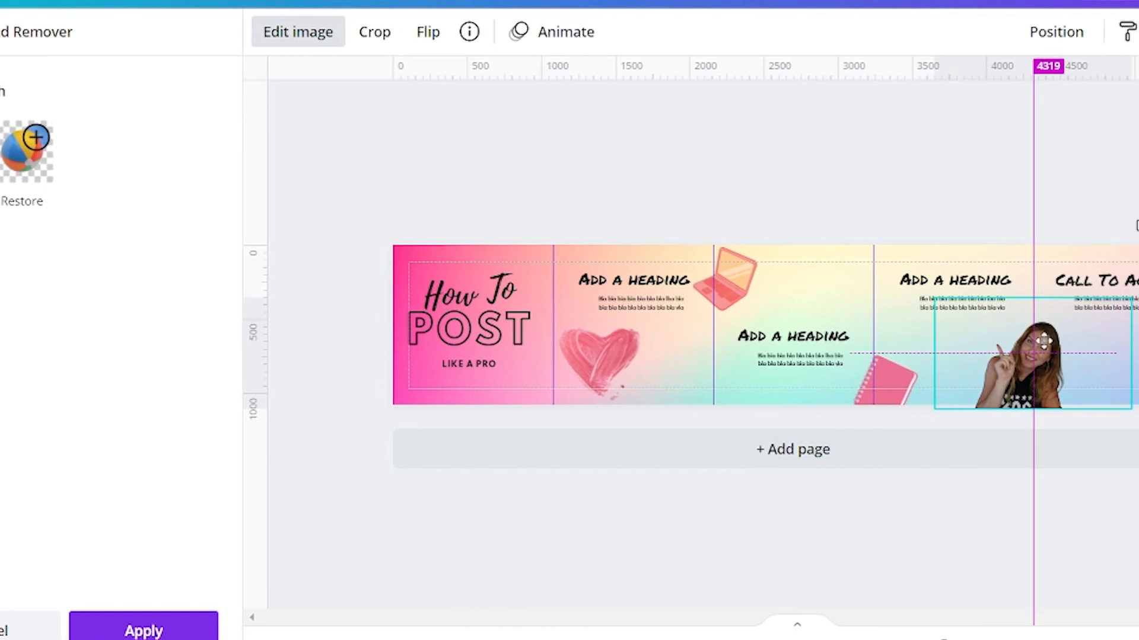
left_click_drag(1043, 341, 1106, 366)
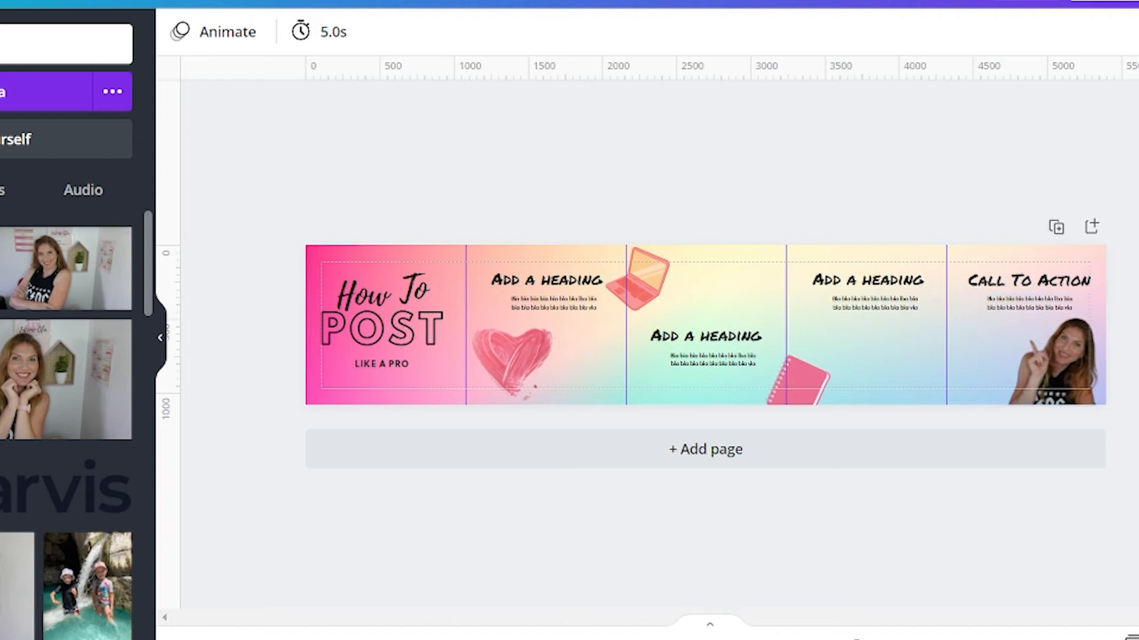
- Delete the cut-out photo of the pointing woman from the fifth square
left_click(1103, 342)
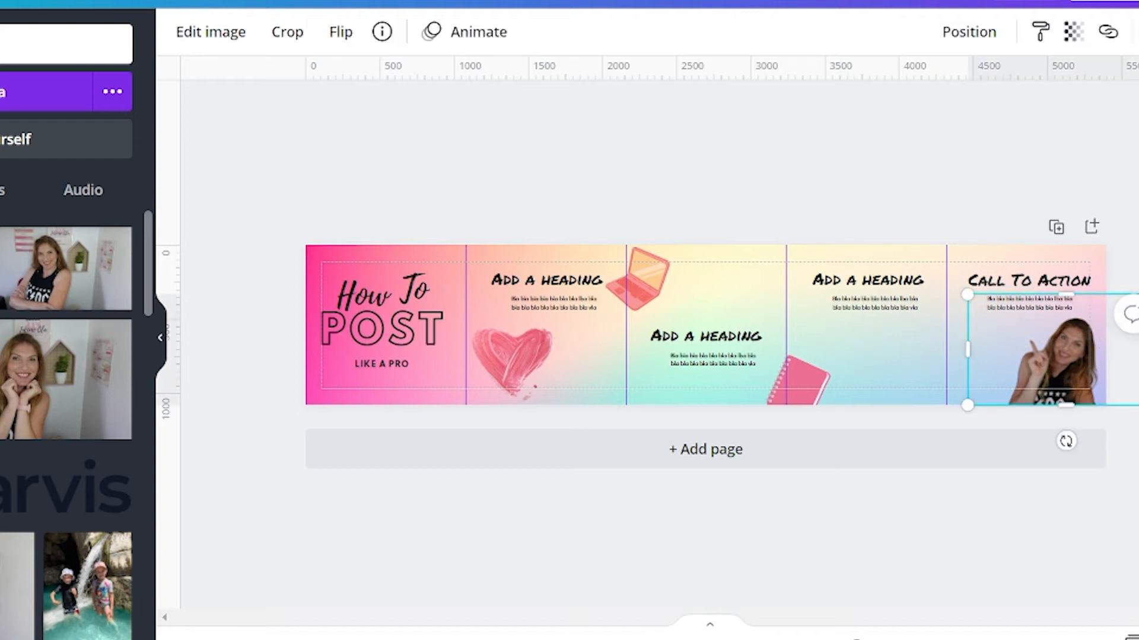
key("Delete")
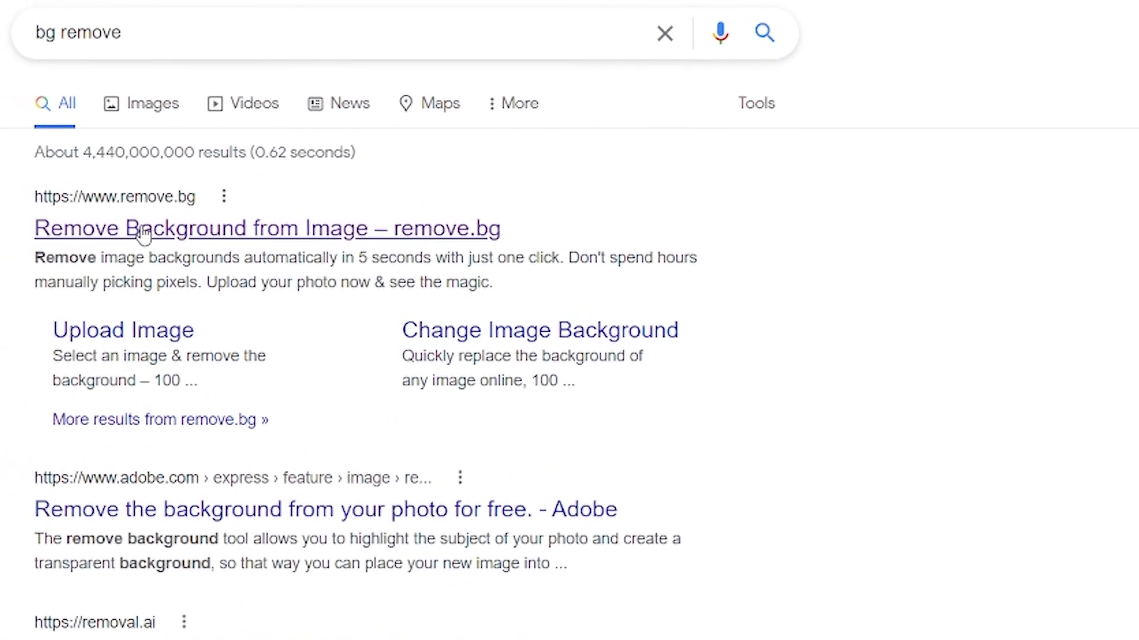
- Open the remove.bg website from the search results and upload the photo DSC00582 for background removal
left_click(144, 231)
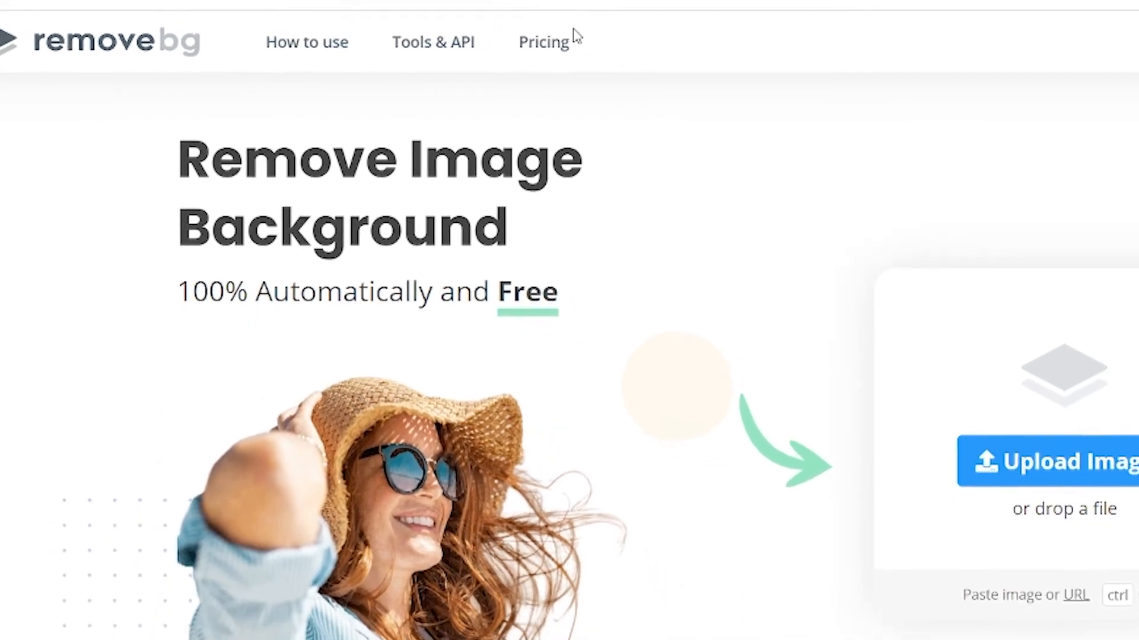
scroll(791, 274, "down", 10)
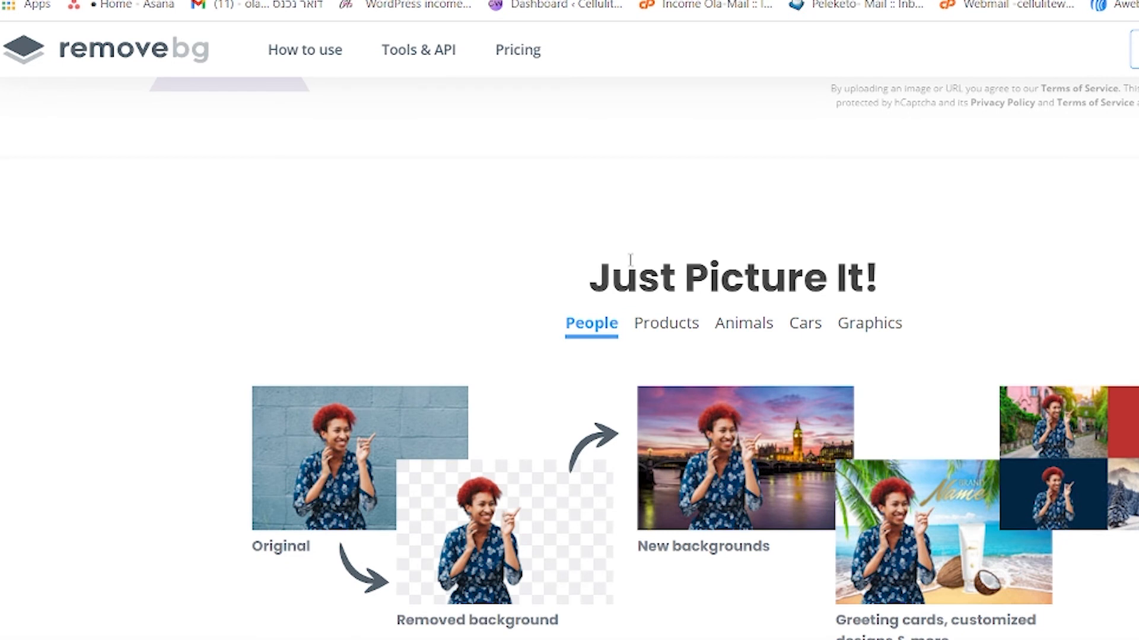
scroll(771, 314, "up", 10)
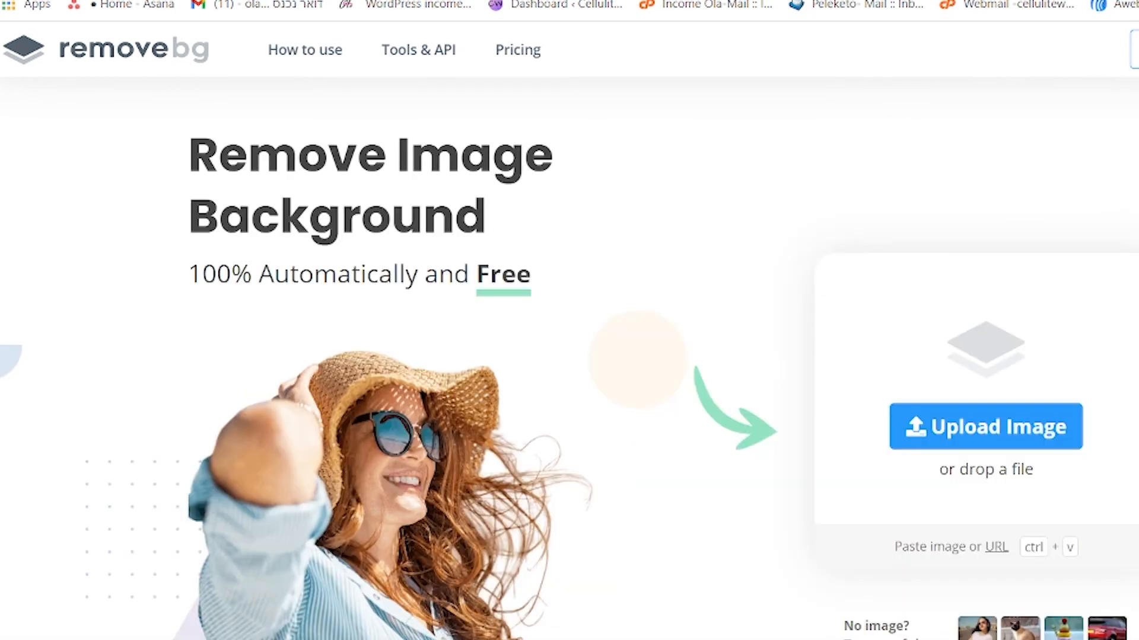
left_click(1016, 432)
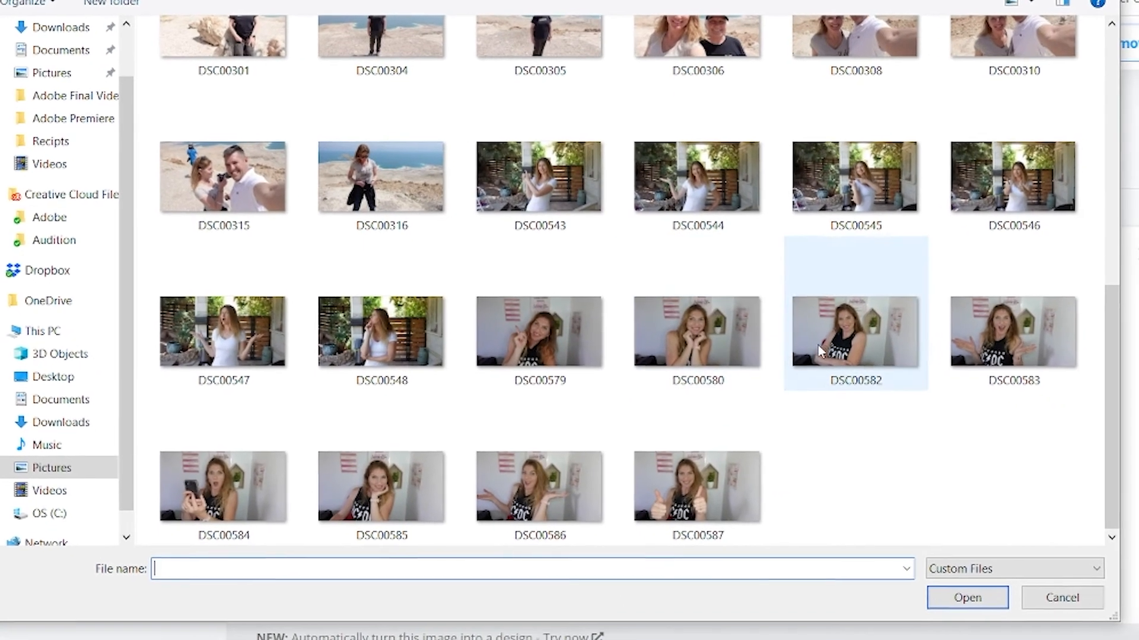
left_click(812, 326)
left_click(947, 586)
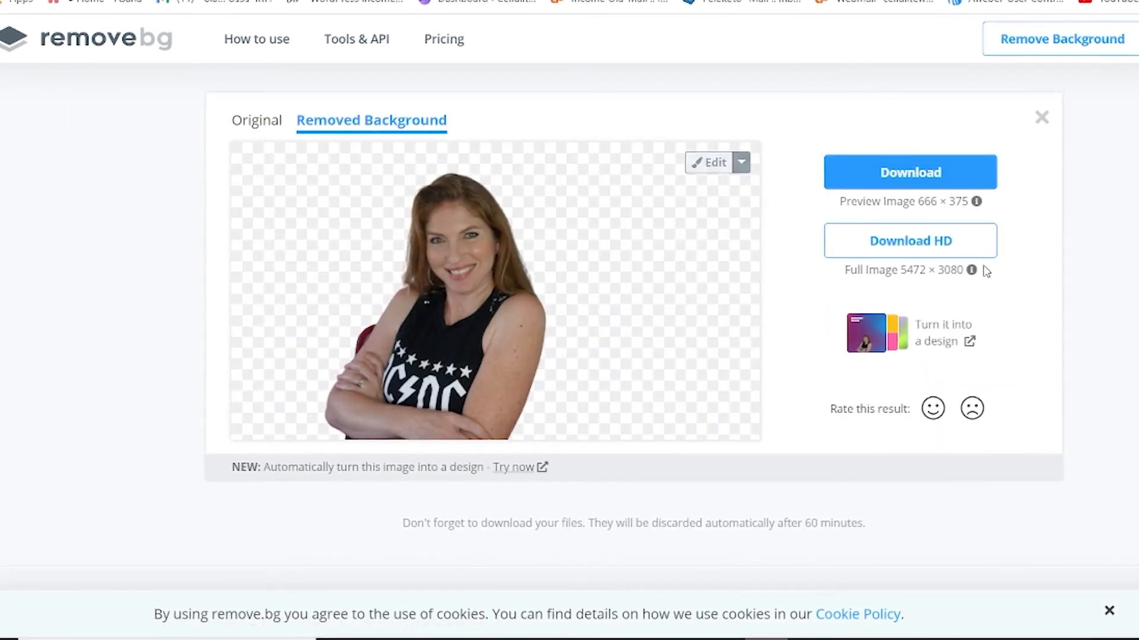
- Erase the leftover red chair patch beside the woman's arm in the cut-out and switch the brush to Restore
left_click(714, 163)
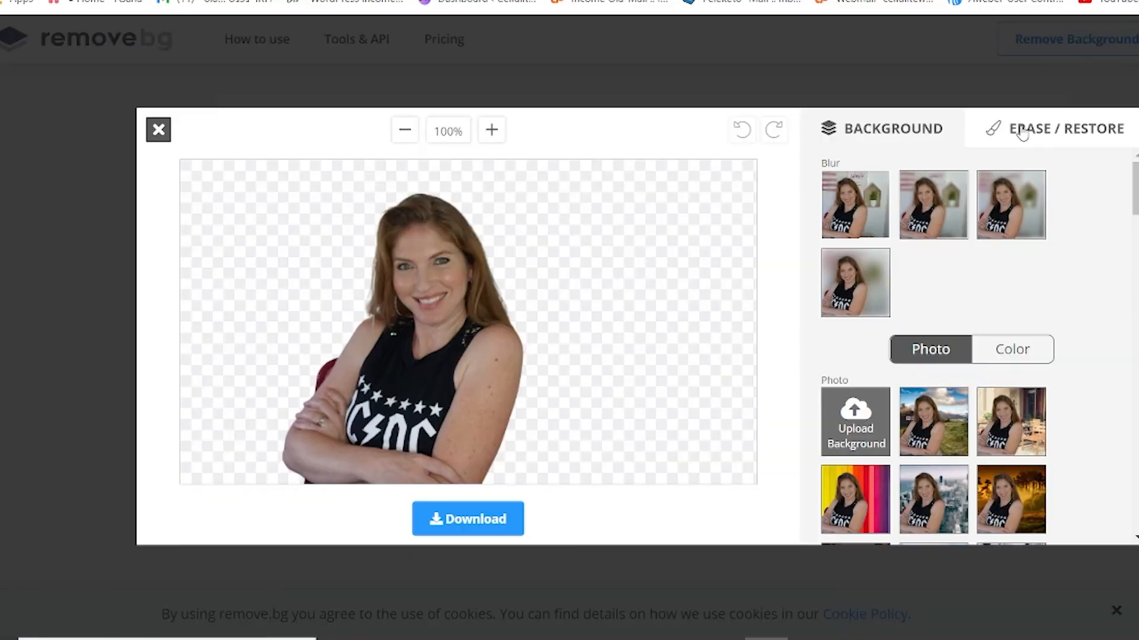
left_click(1026, 133)
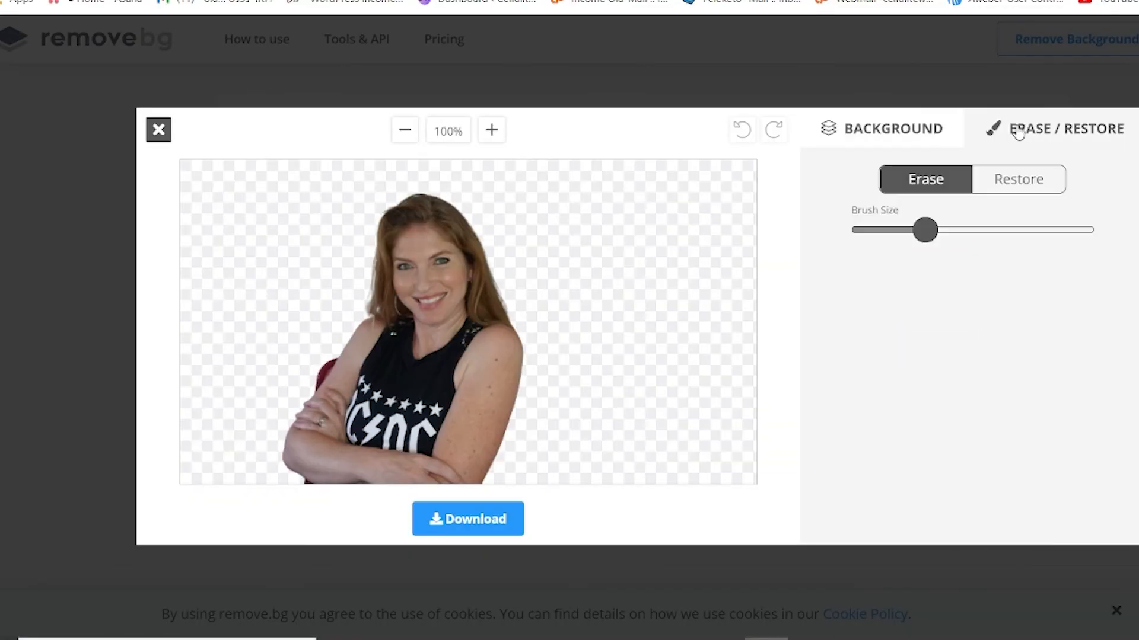
mouse_move(925, 231)
left_mouse_down()
mouse_move(951, 233)
mouse_move(922, 231)
left_mouse_up()
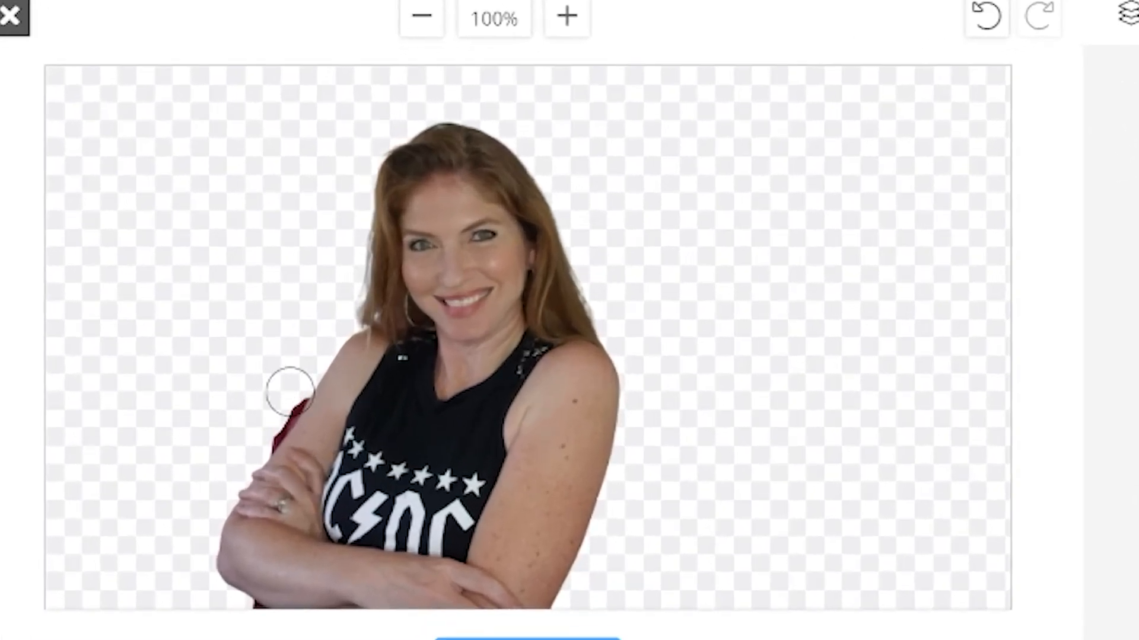
mouse_move(290, 391)
left_mouse_down()
mouse_move(248, 435)
mouse_move(287, 381)
mouse_move(266, 418)
mouse_move(280, 398)
left_mouse_up()
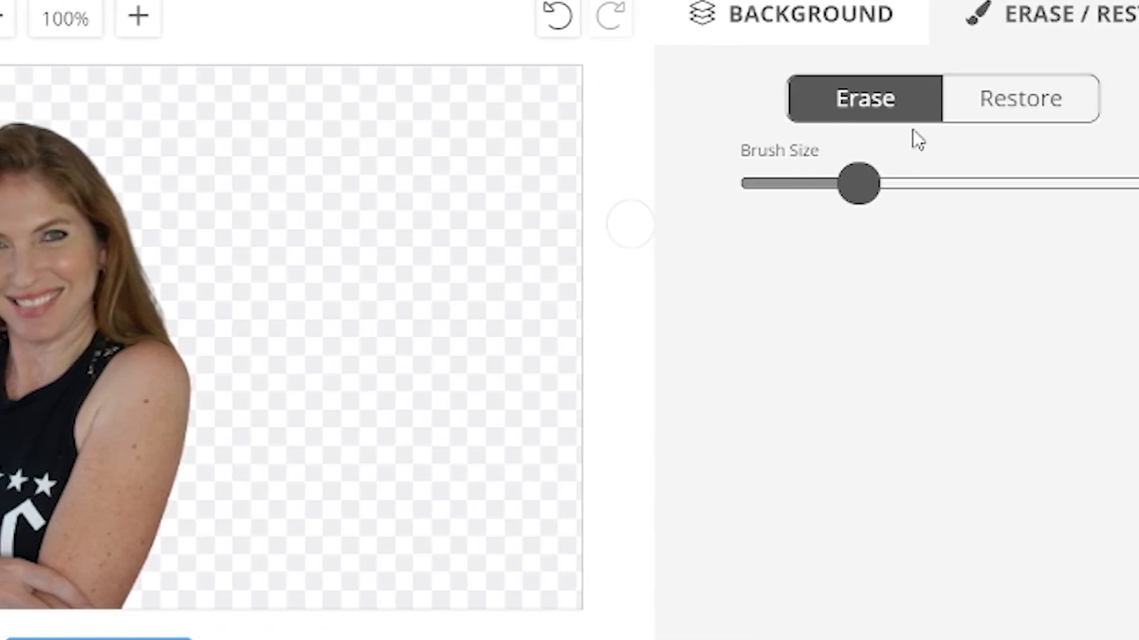
left_click(1026, 103)
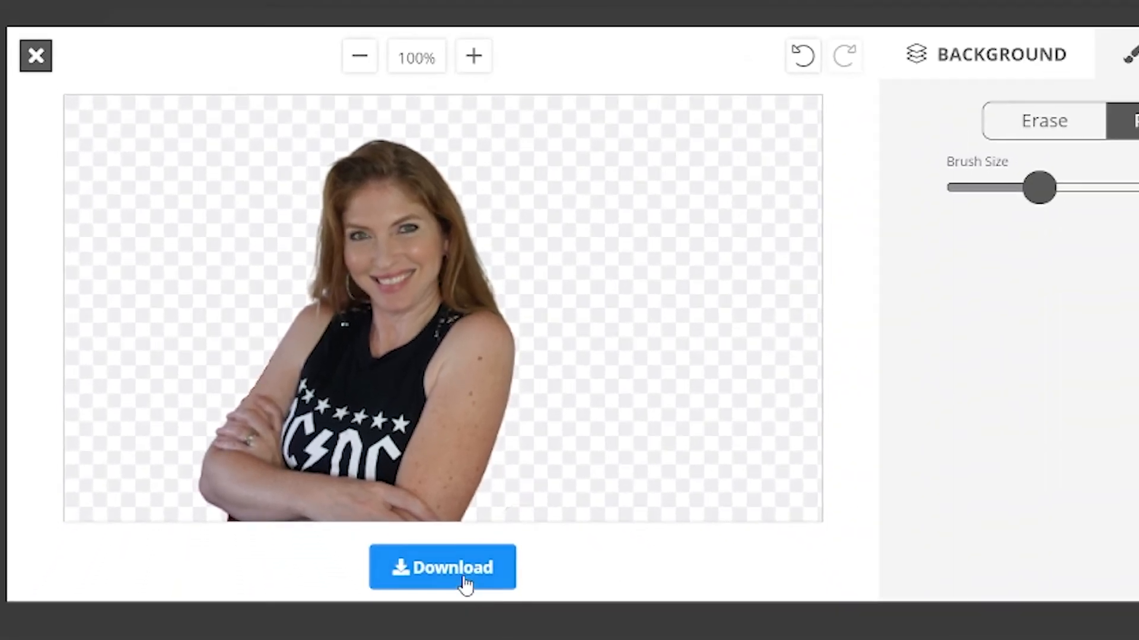
- Download the edited cut-out image from remove.bg and return to the carousel design in Canva
left_click(469, 591)
left_click(743, 358)
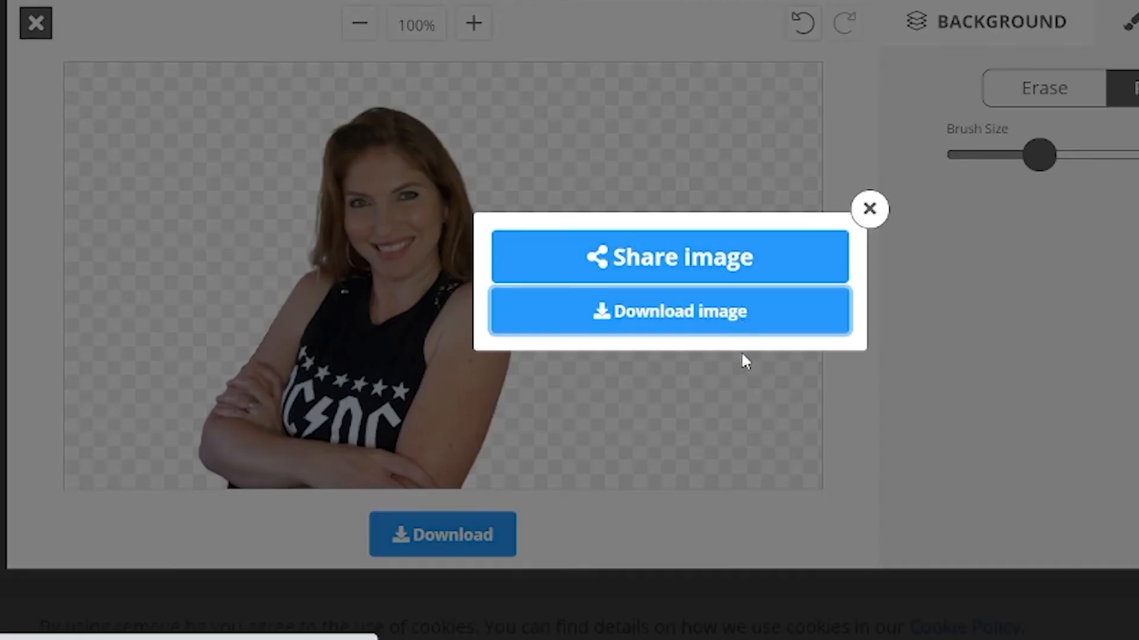
left_click(375, 509)
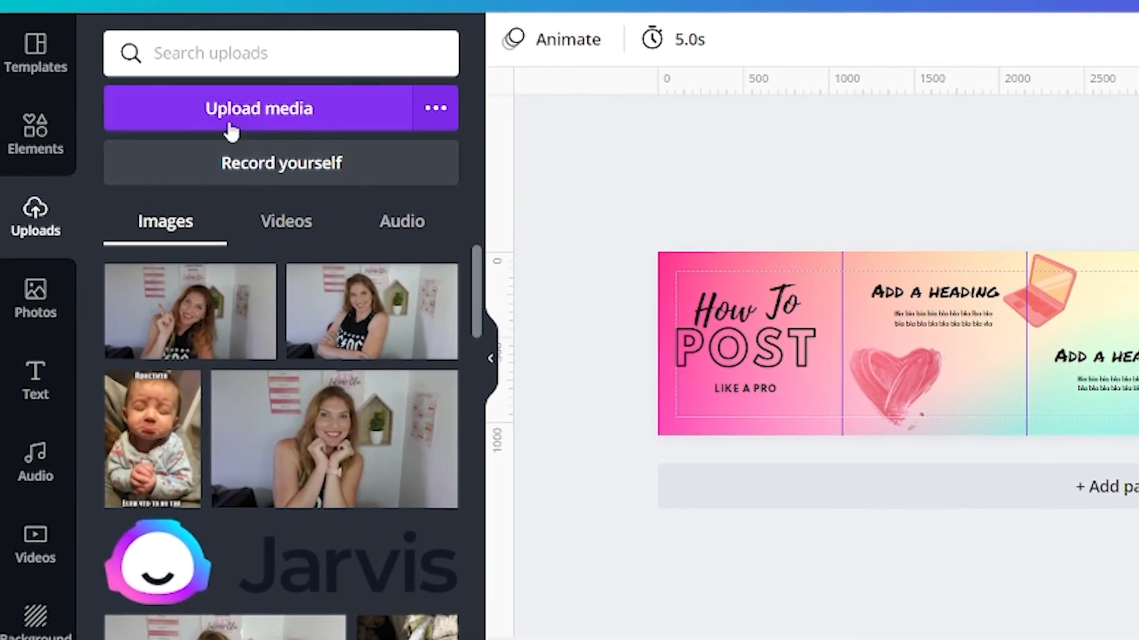
- Upload DSC00582-removebg-preview from the Downloads folder to the media uploads
left_click(243, 111)
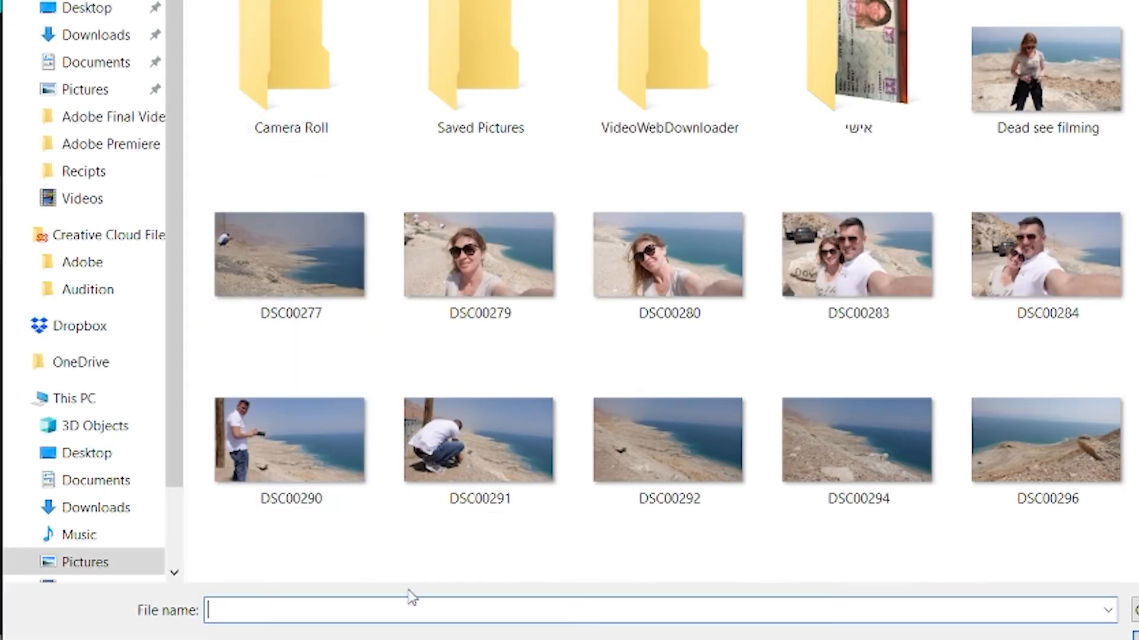
left_click(100, 509)
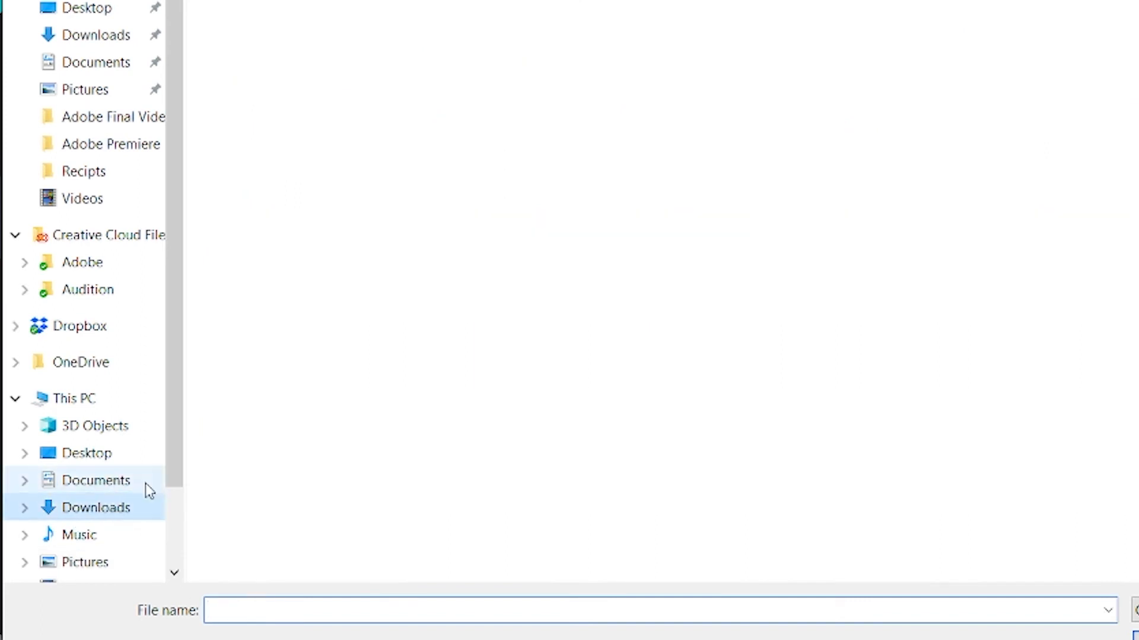
left_click(383, 155)
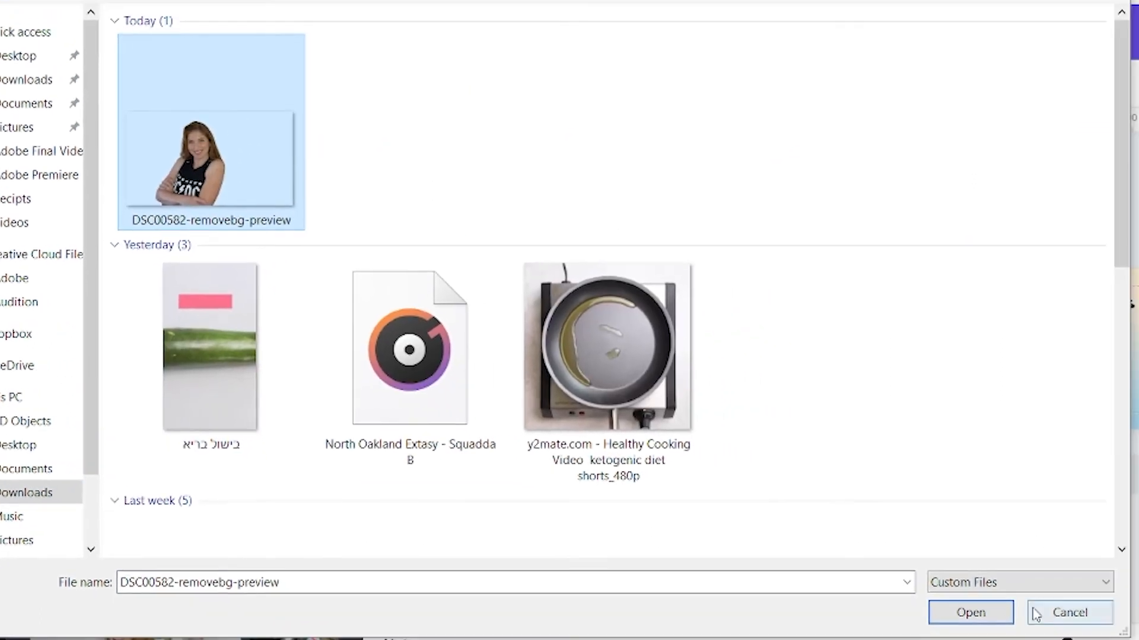
left_click(999, 614)
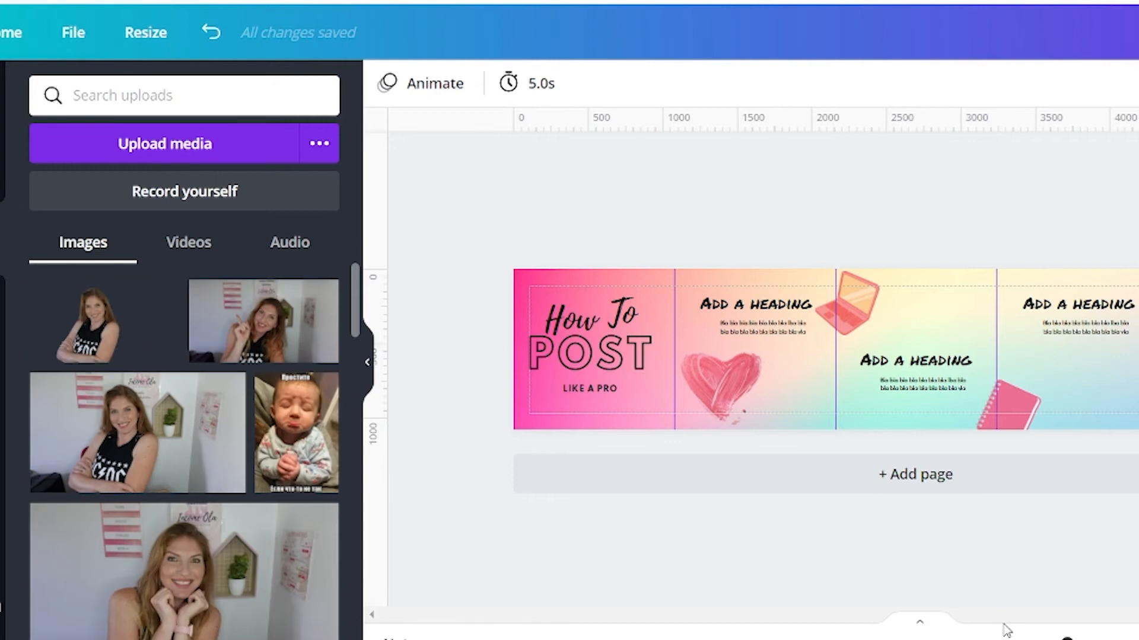
- Add the crossed-arms cut-out to the fifth square's lower outer corner and crop off the empty part extending past the page edge
left_click(101, 336)
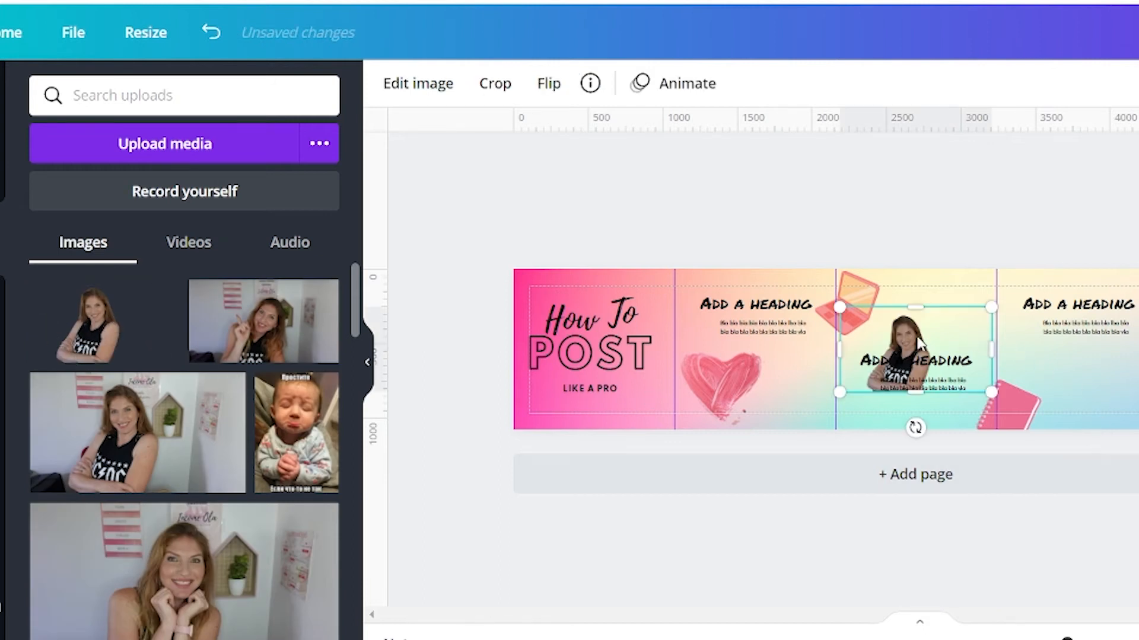
left_click_drag(960, 336, 1138, 373)
left_click_drag(1025, 373, 1026, 376)
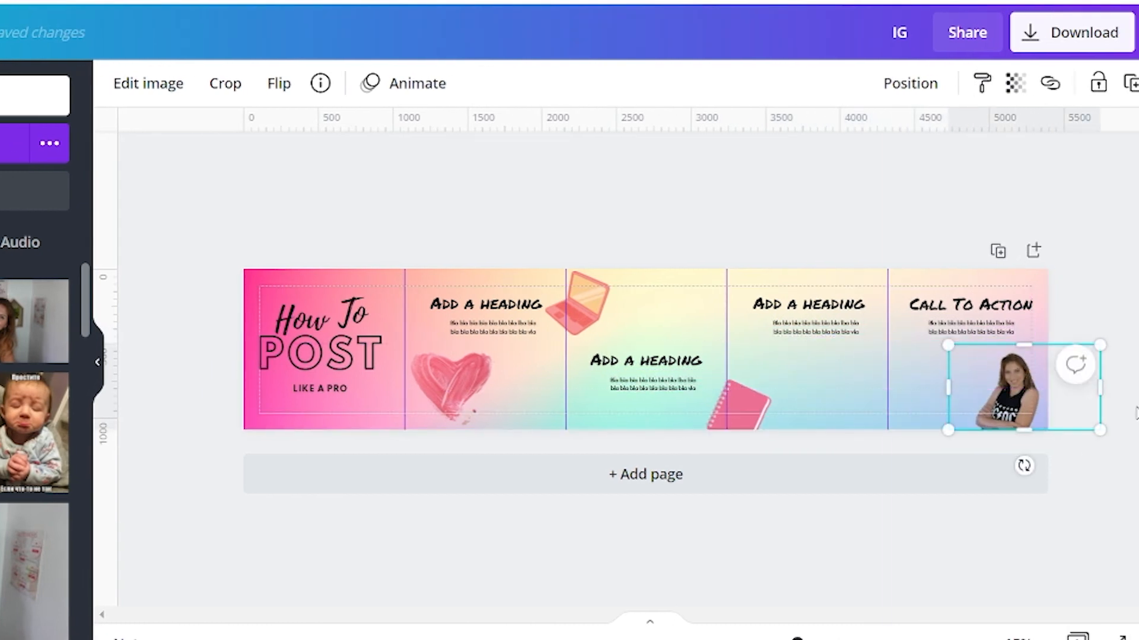
left_click_drag(1101, 389, 1043, 395)
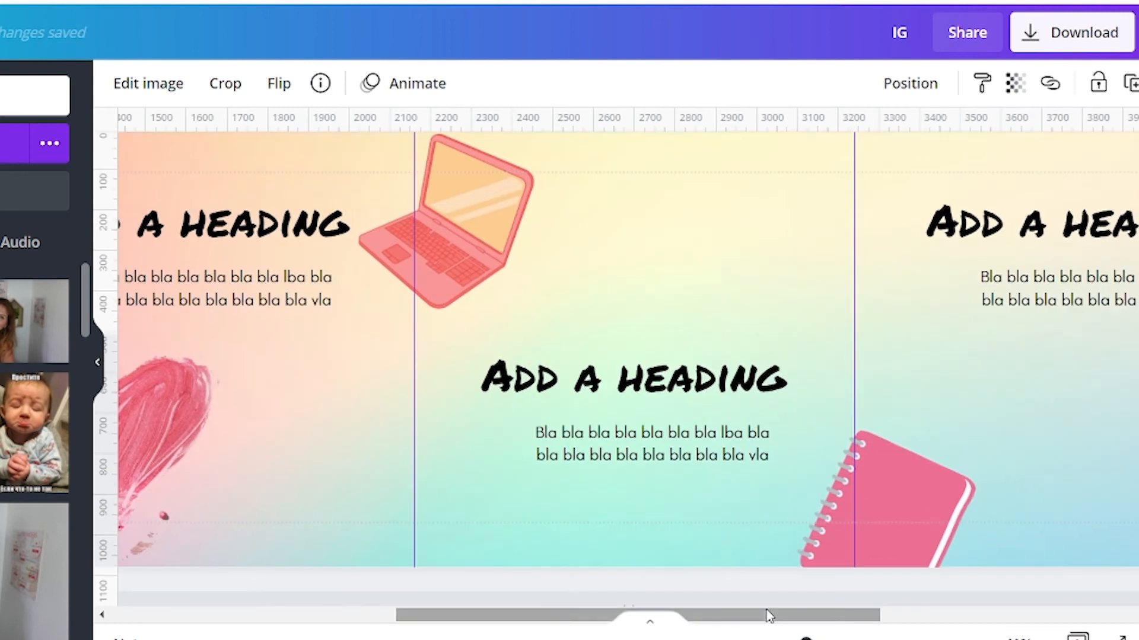
- Enlarge the crossed-arms cut-out in the fifth square so its frame reaches the body text above
left_click_drag(770, 617, 1136, 611)
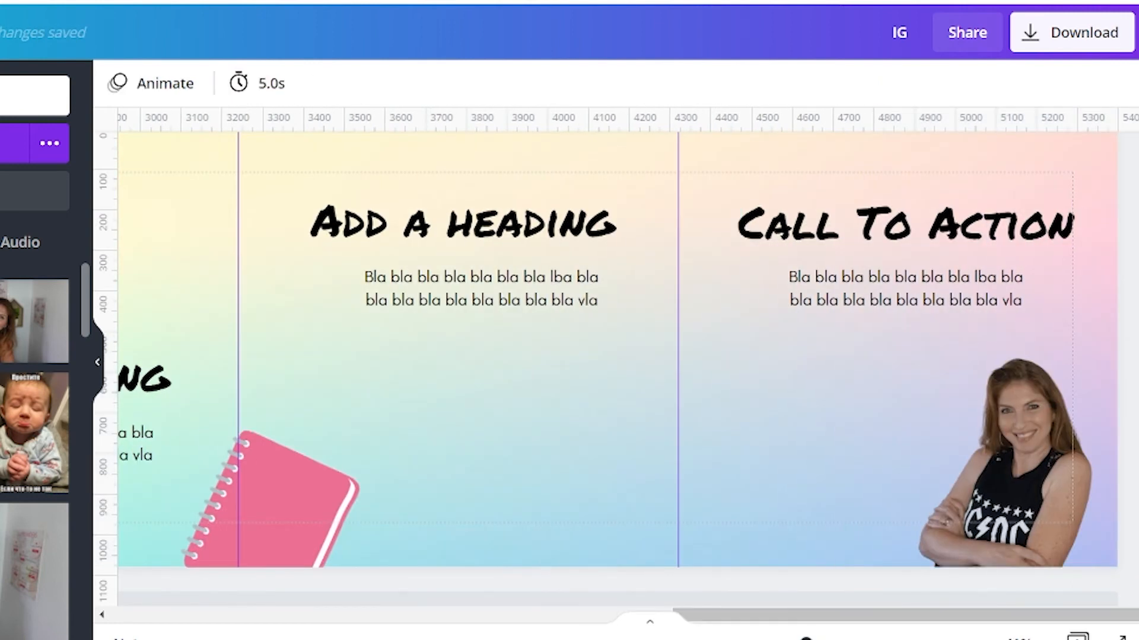
left_click(932, 381)
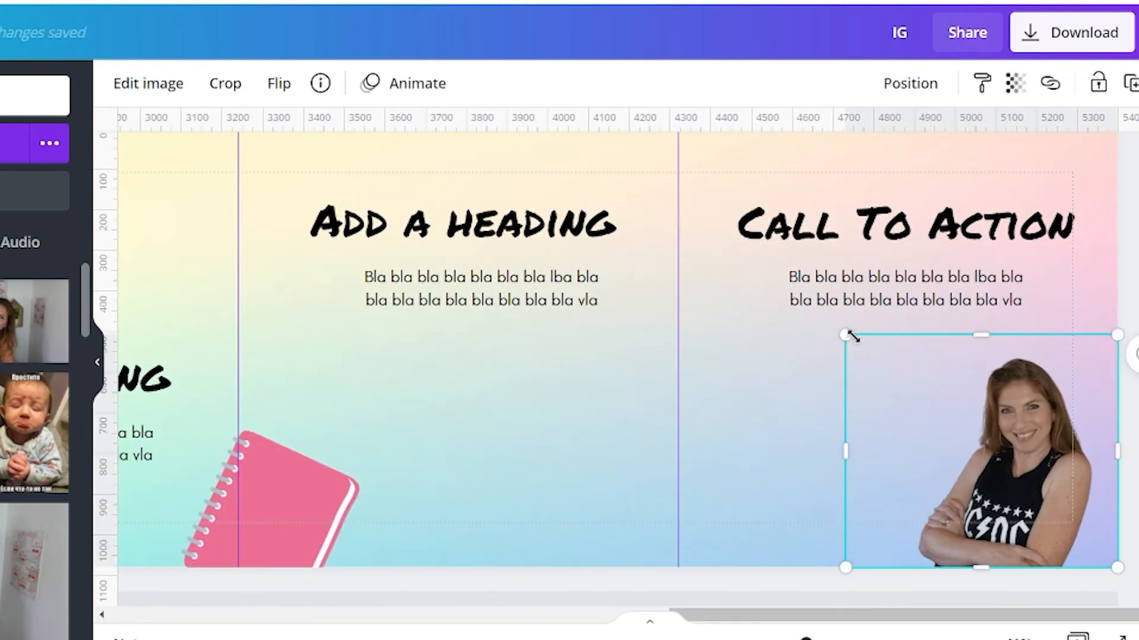
left_click_drag(827, 330, 772, 281)
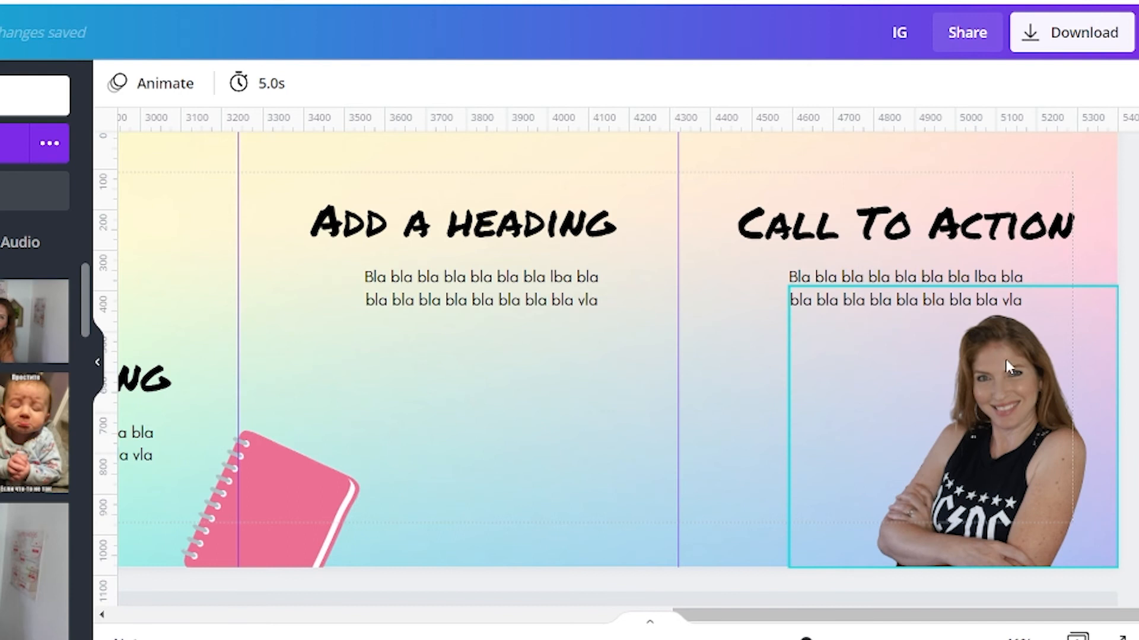
- Duplicate the crossed-arms cut-out in the fifth square
left_click(968, 420)
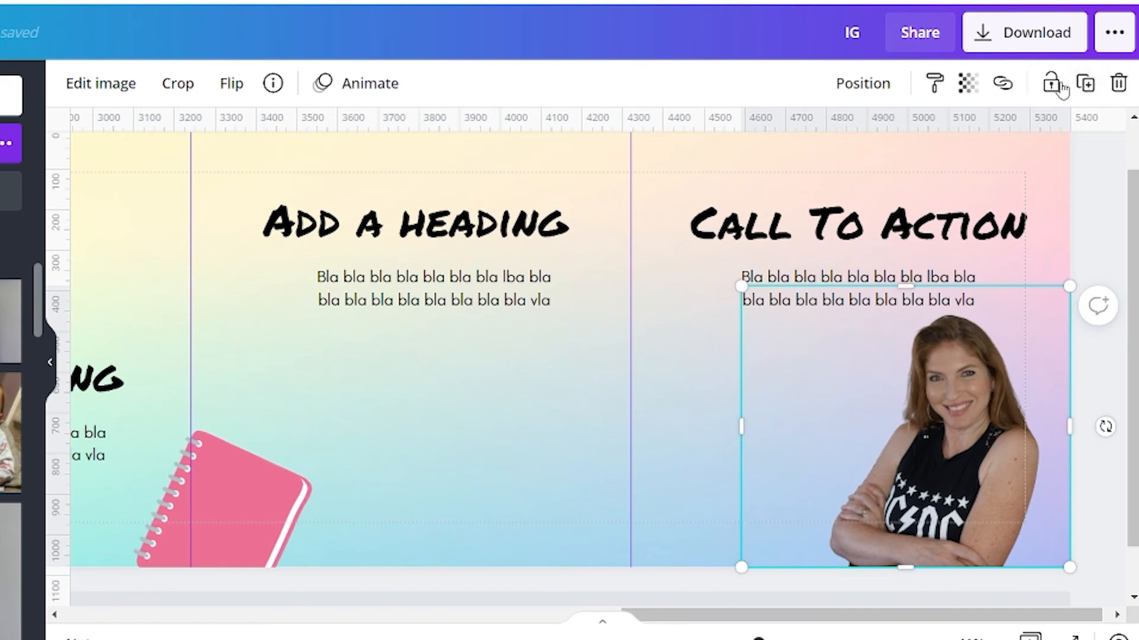
left_click(1086, 83)
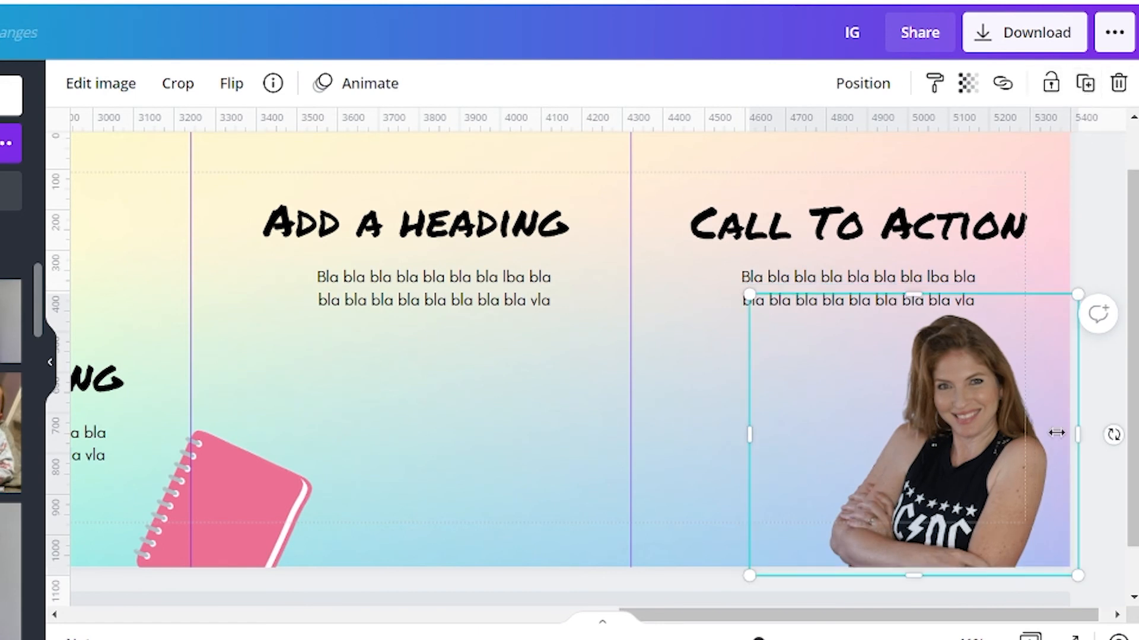
- Move the duplicate cut-out aside and set the original's brightness to 100, contrast to 100 and saturation to -100
left_click_drag(996, 463, 755, 435)
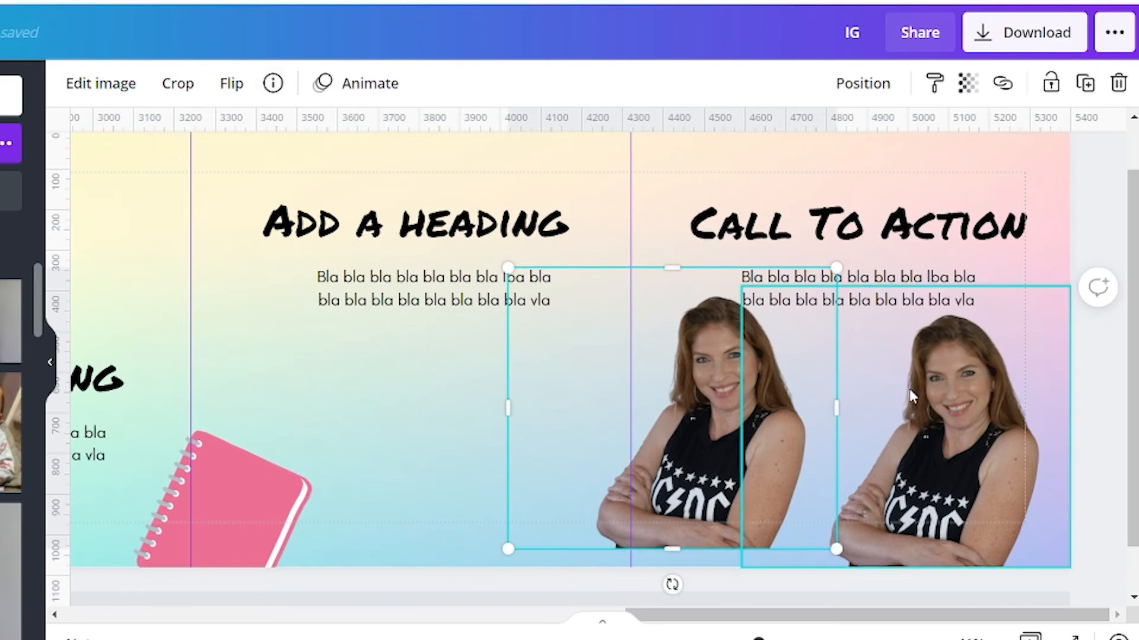
left_click(963, 408)
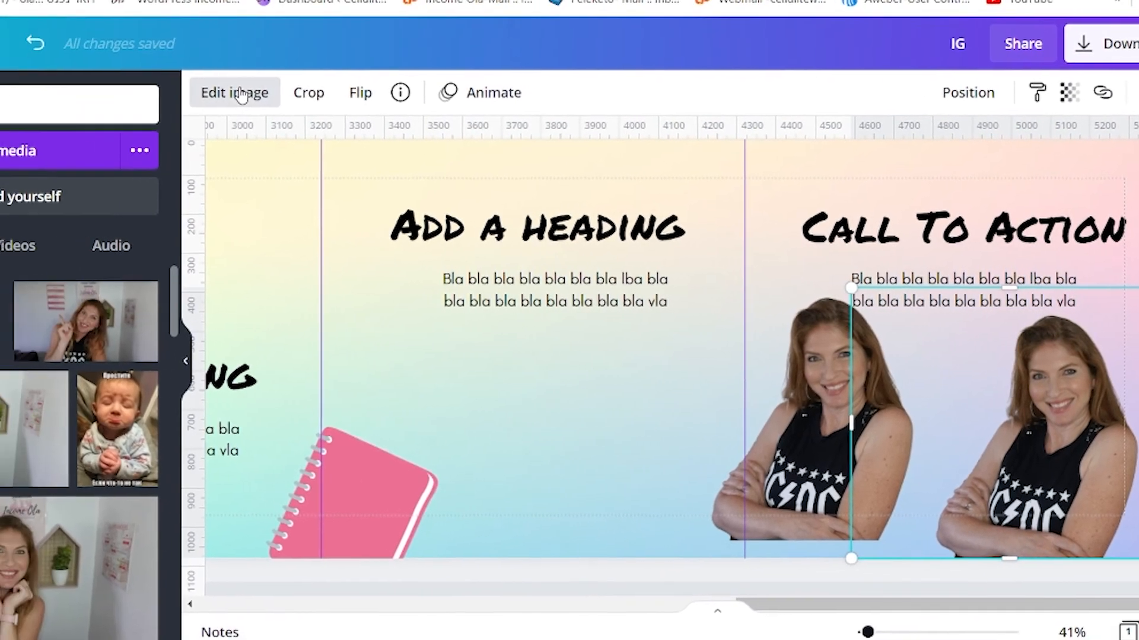
left_click(101, 83)
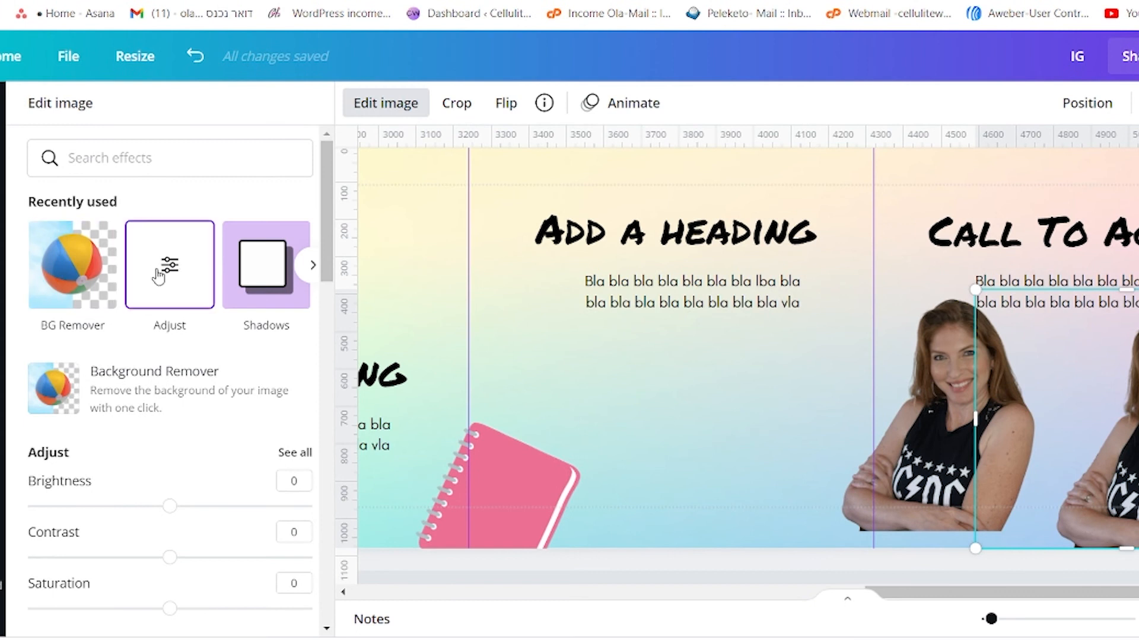
left_click(163, 276)
left_click_drag(170, 186, 326, 190)
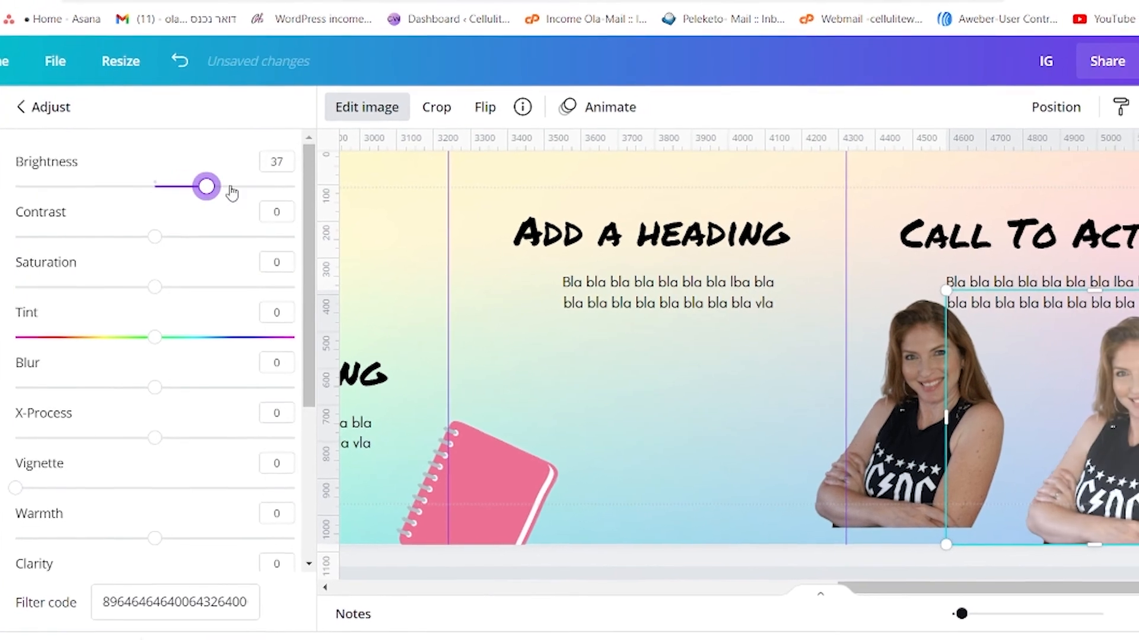
left_click_drag(147, 244, 285, 238)
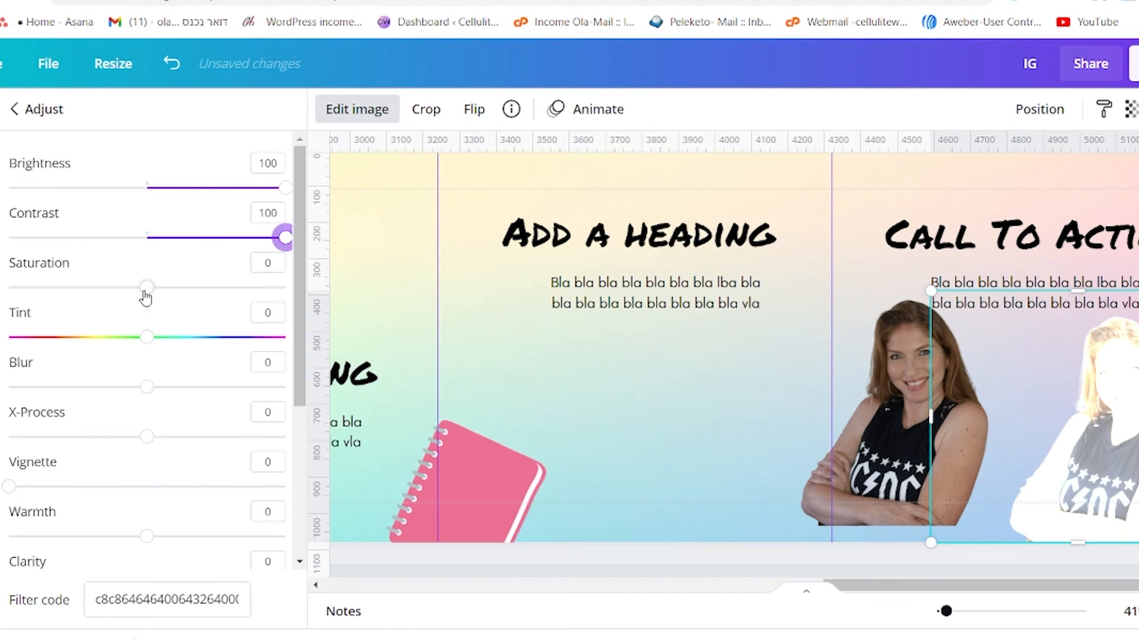
left_click_drag(147, 288, 9, 287)
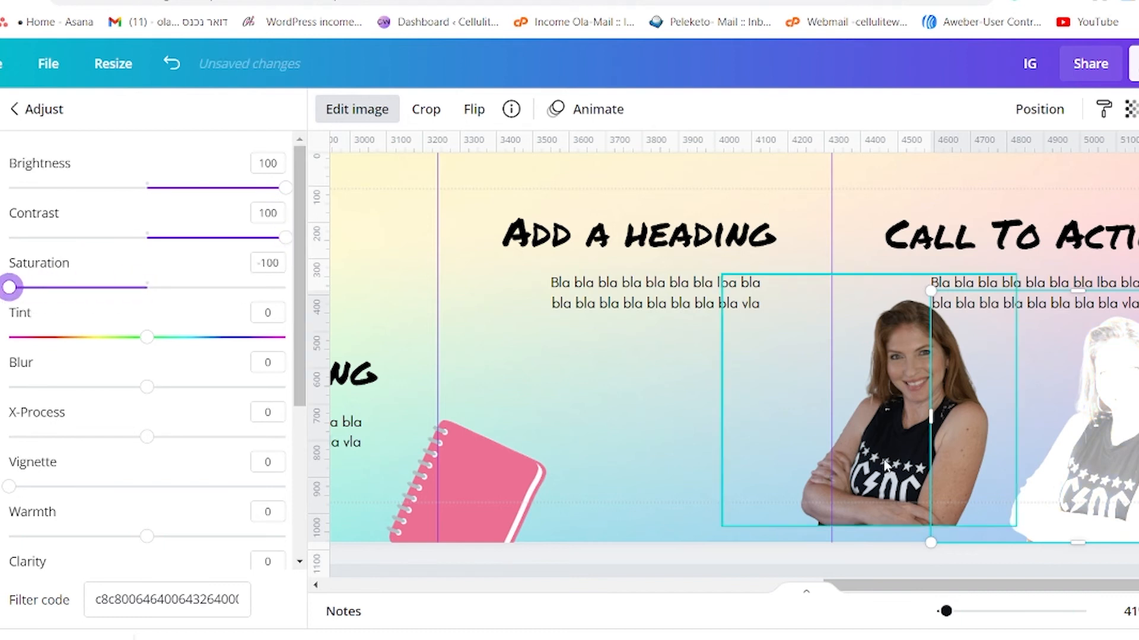
- Enlarge the whitened cut-out slightly and overlay the coloured copy as a white-outlined sticker, trimming the copy's frame slightly at its upper edge
left_click_drag(933, 291, 919, 283)
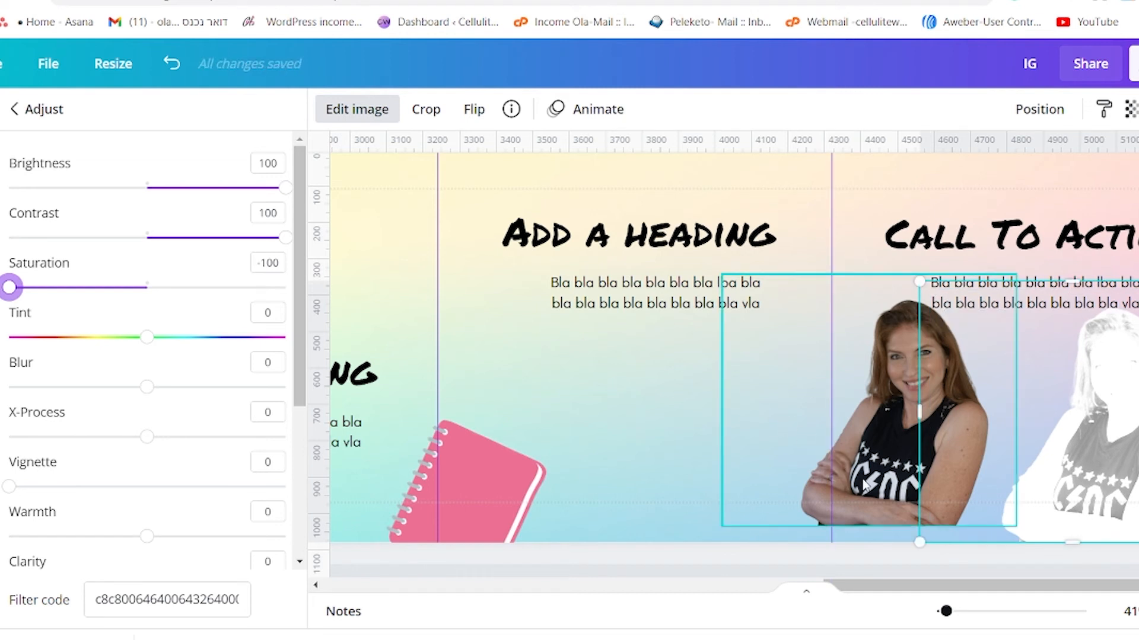
left_click_drag(864, 485, 1072, 499)
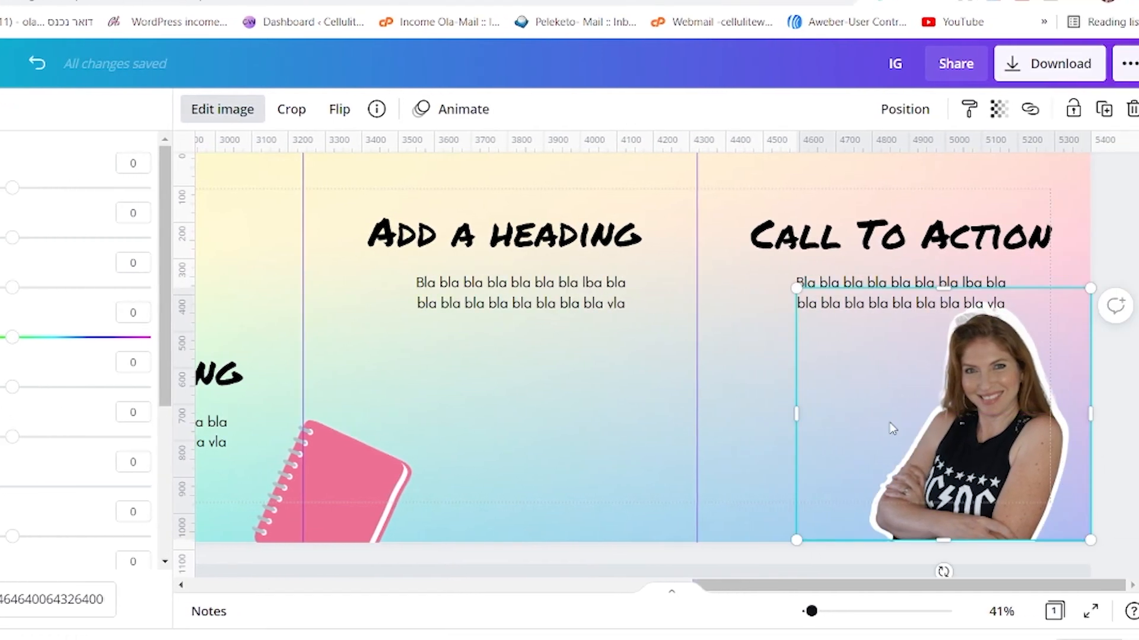
mouse_move(943, 290)
left_mouse_down()
mouse_move(939, 378)
mouse_move(947, 294)
left_mouse_up()
left_click(958, 348)
left_click(972, 402)
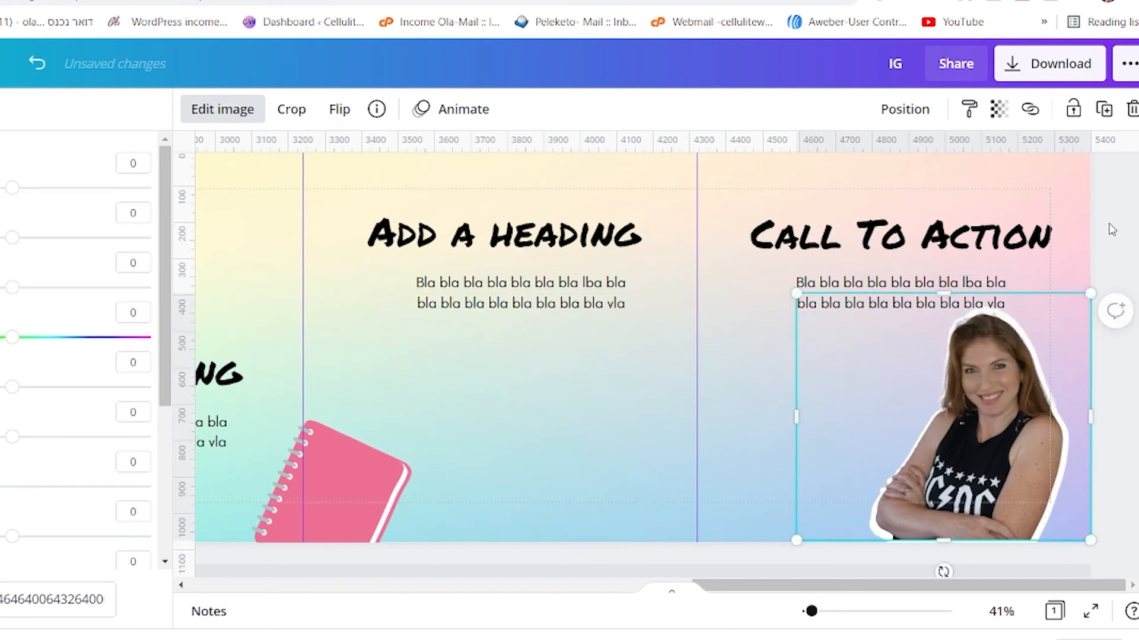
left_click(1112, 229)
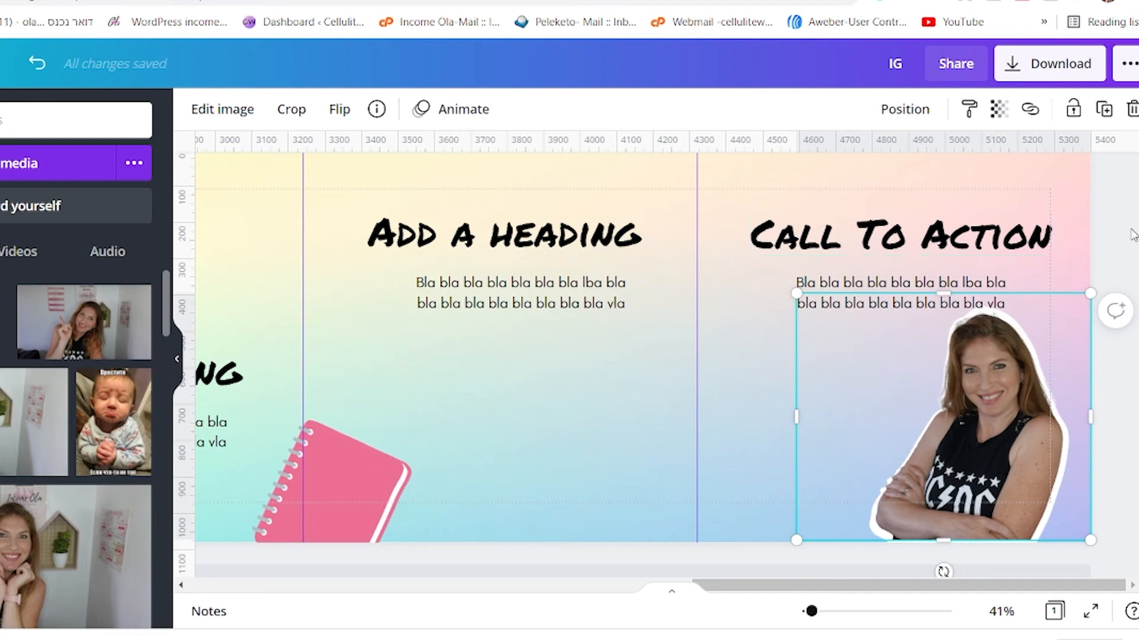
left_click(757, 455)
- Search the elements for "arrow" and filter the results to static ones
left_click_drag(811, 612, 804, 612)
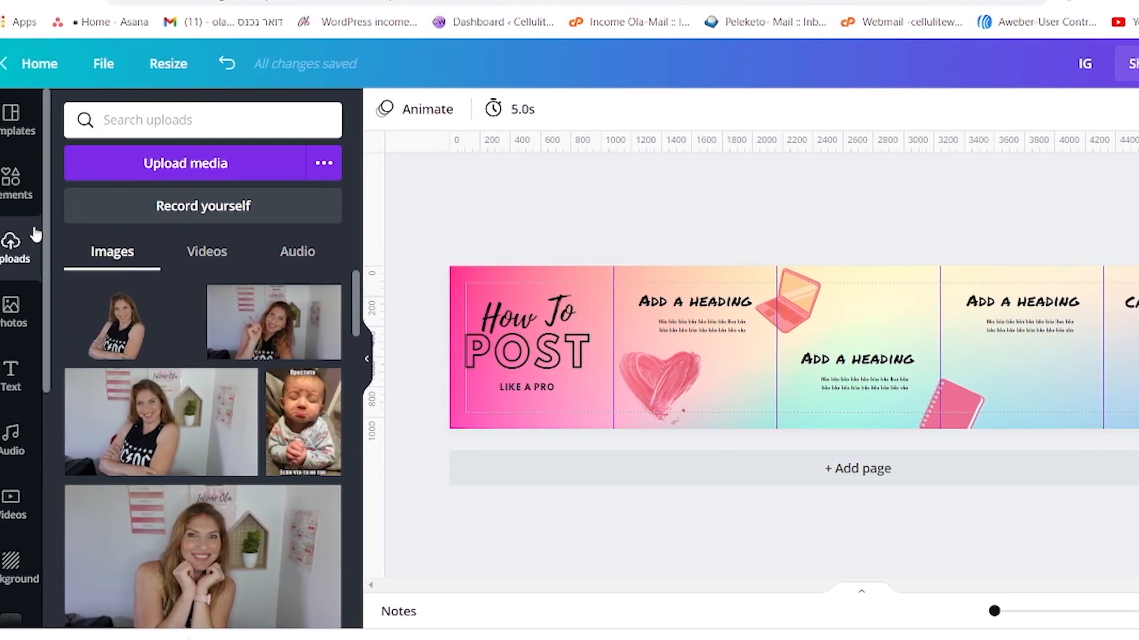
left_click(25, 191)
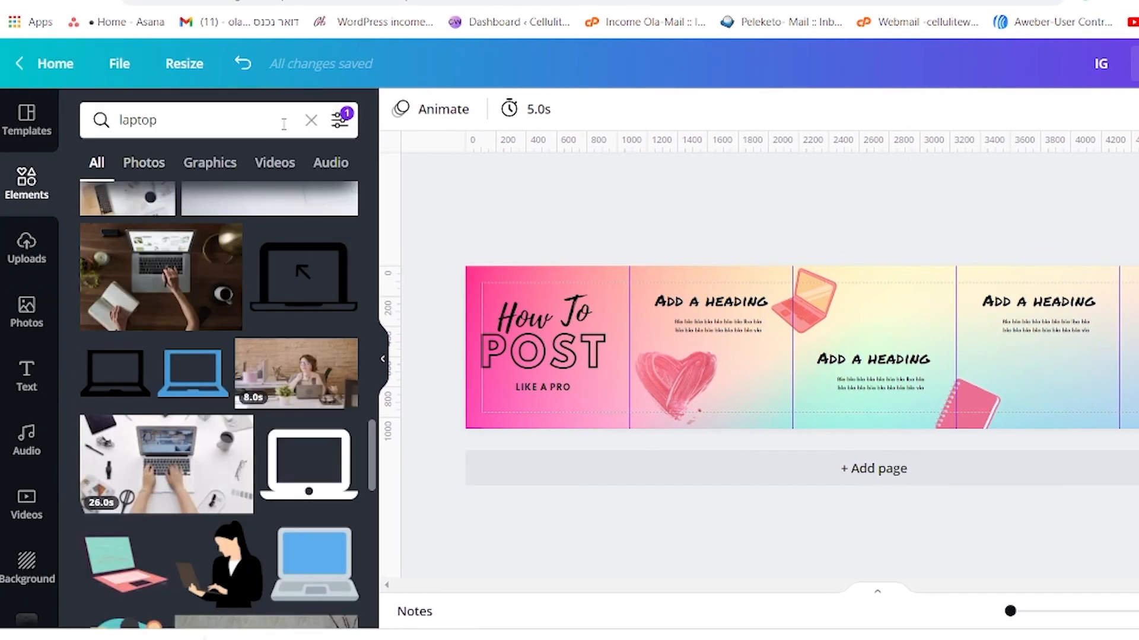
left_click(312, 119)
type("arrow")
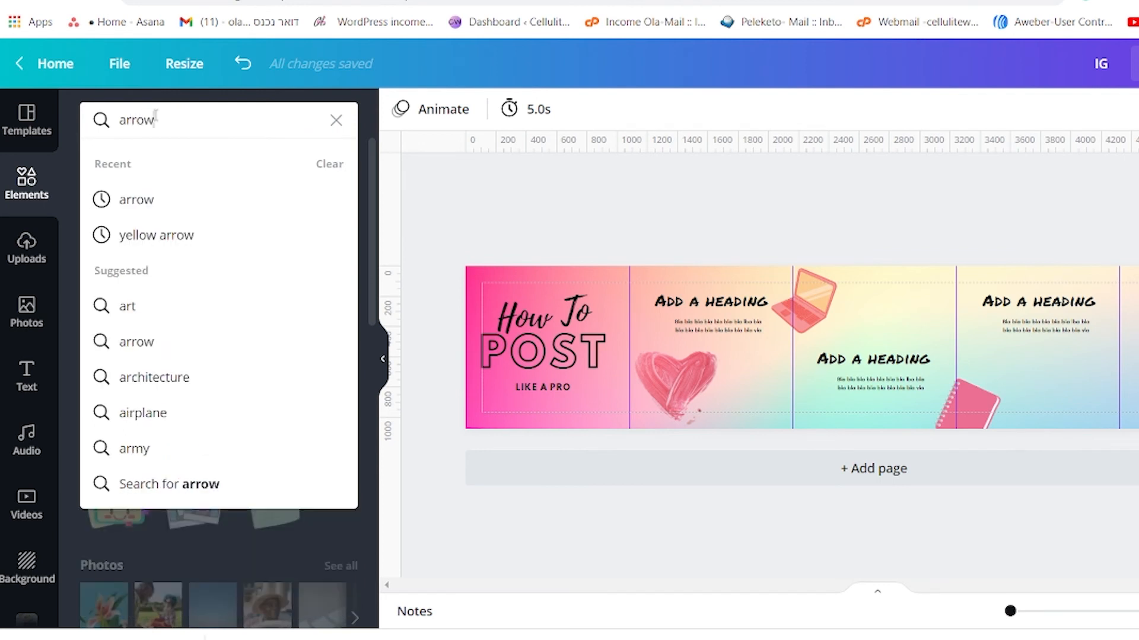
key("Return")
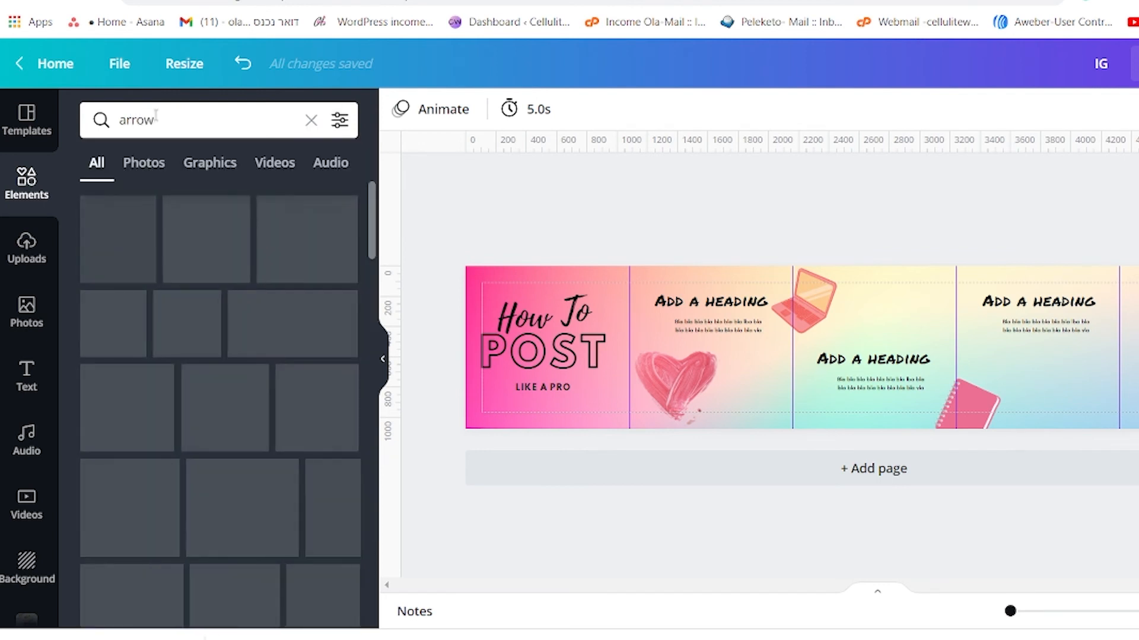
left_click(339, 120)
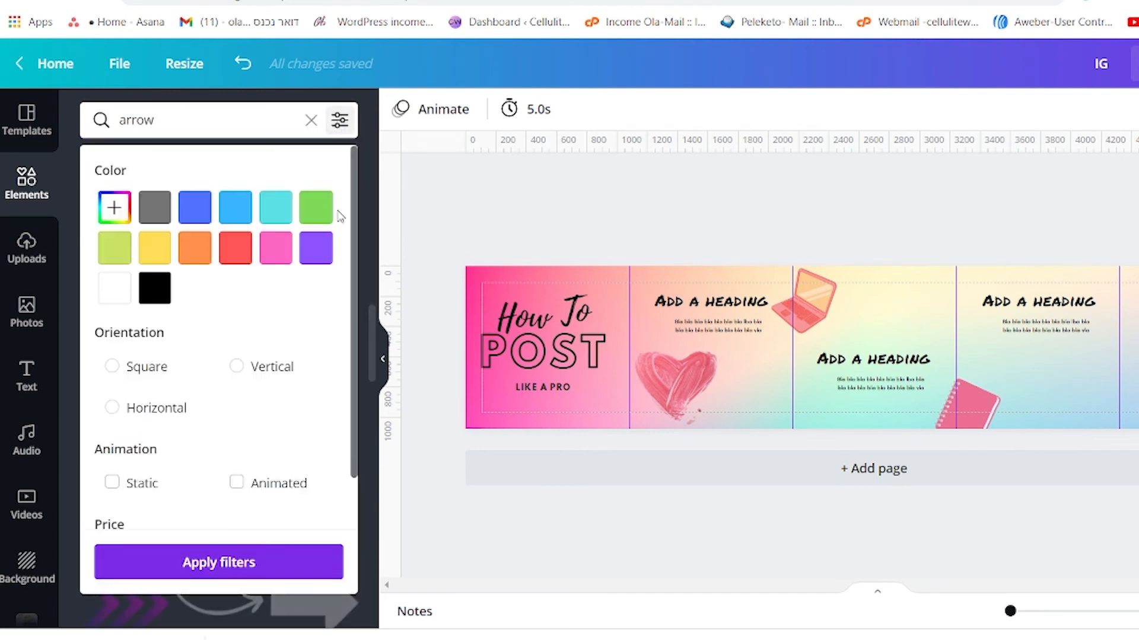
left_click(113, 483)
left_click(236, 560)
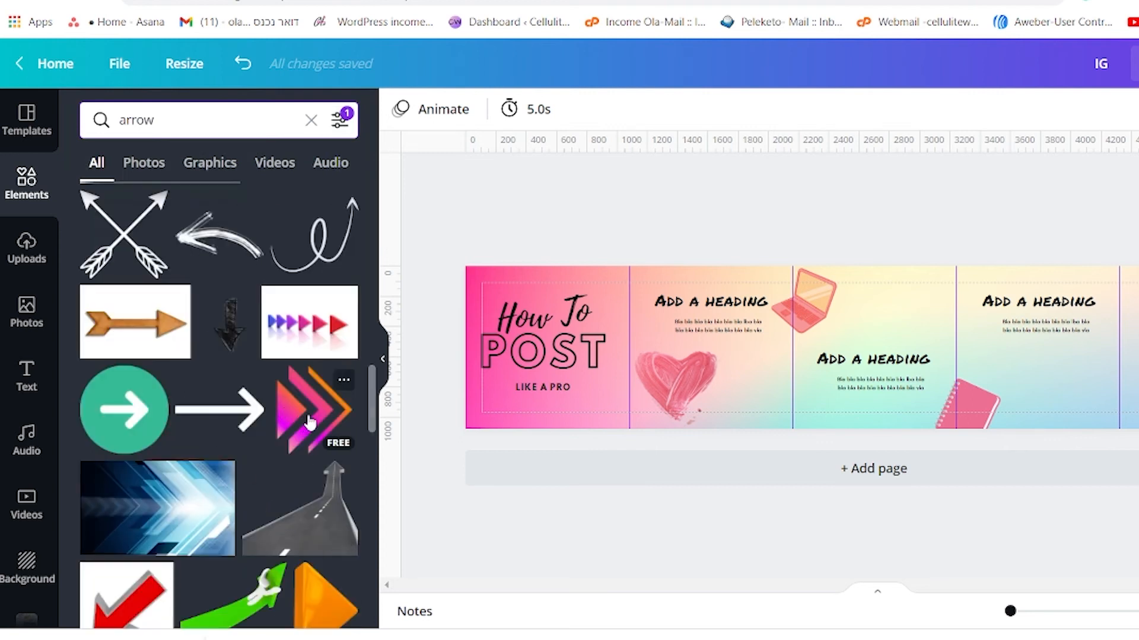
- Add the pink-and-orange triple chevron arrow and shrink it into the first square's lower corner next to the second square
left_click(309, 421)
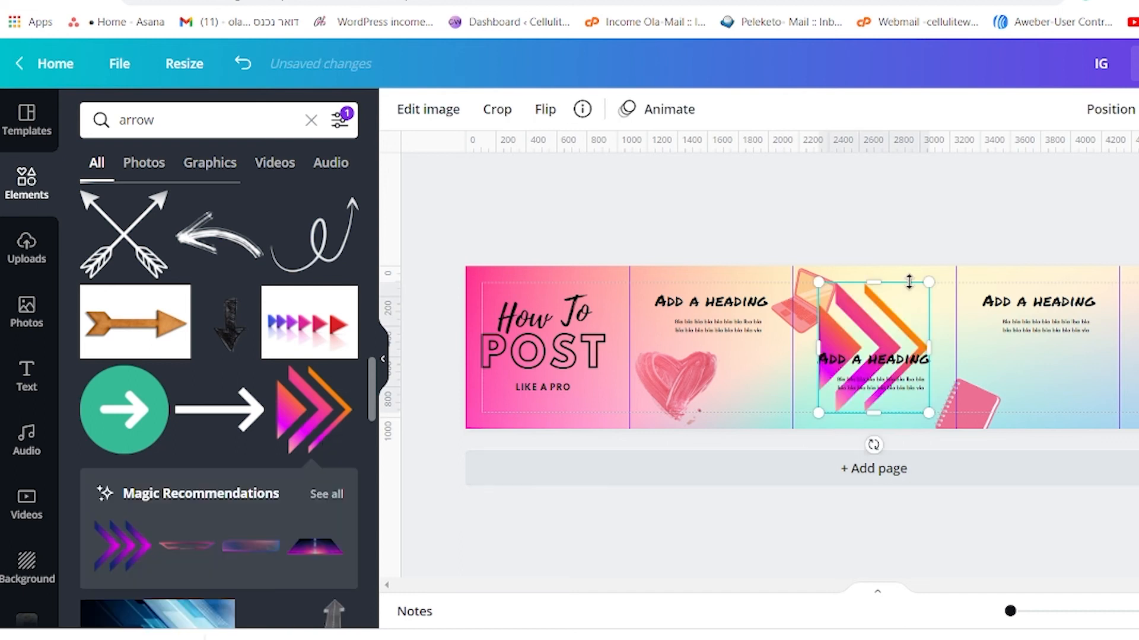
left_click_drag(912, 288, 618, 387)
left_click(445, 220)
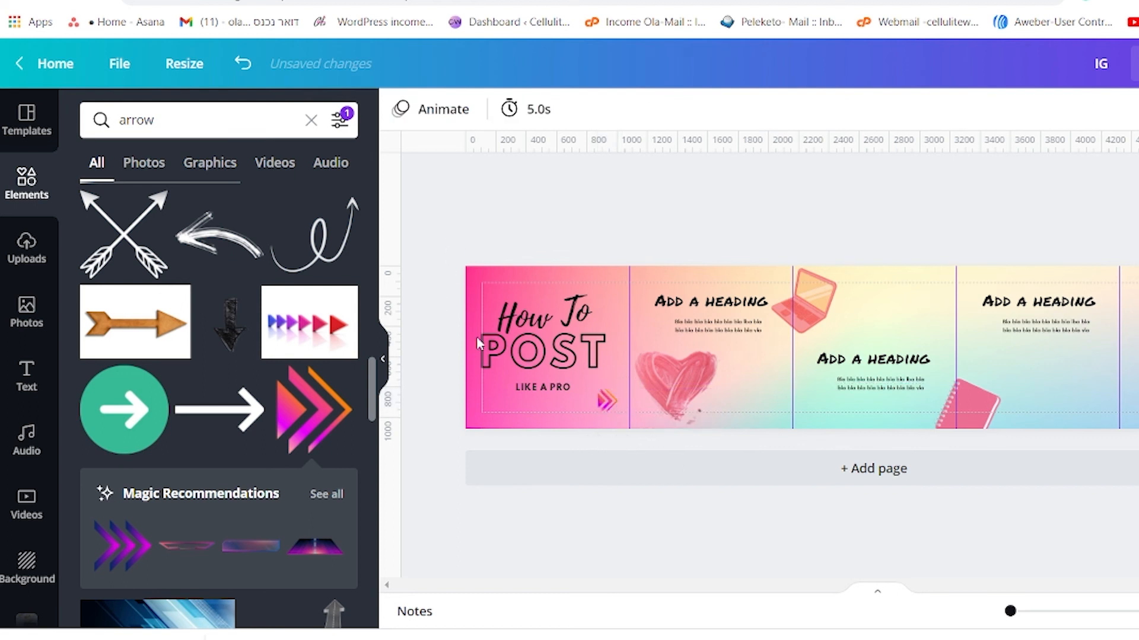
- Duplicate the chevron arrow into the matching lower corners of the second, third and fourth squares
left_click(602, 400)
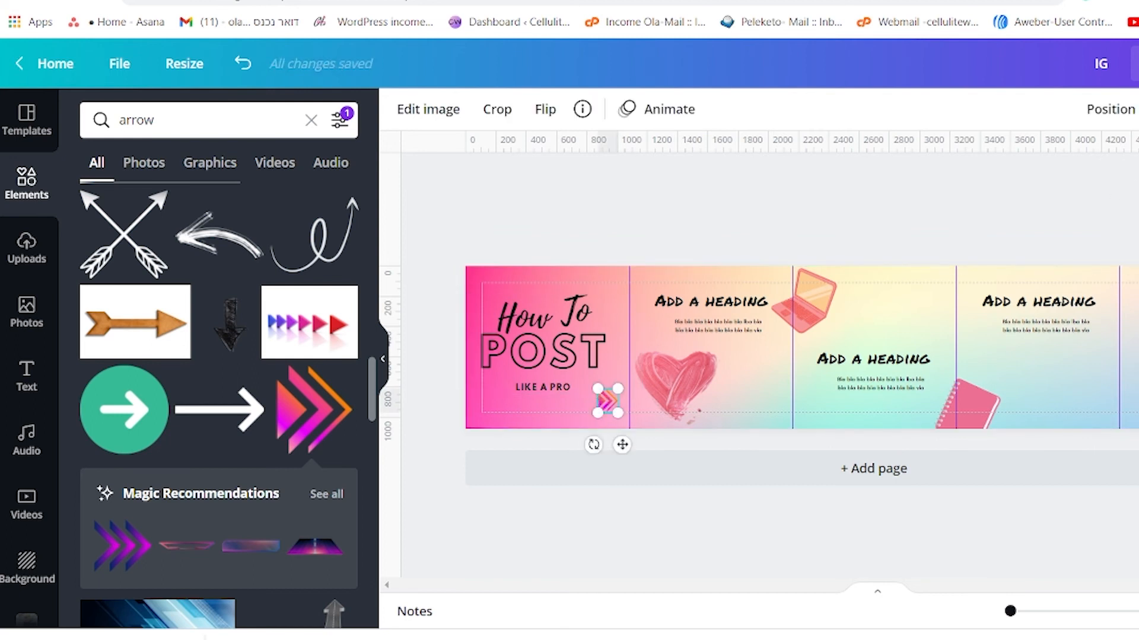
left_click_drag(605, 401, 851, 424)
key("ctrl+d")
left_click(245, 65)
left_click_drag(777, 409, 1101, 405)
key("ctrl+d")
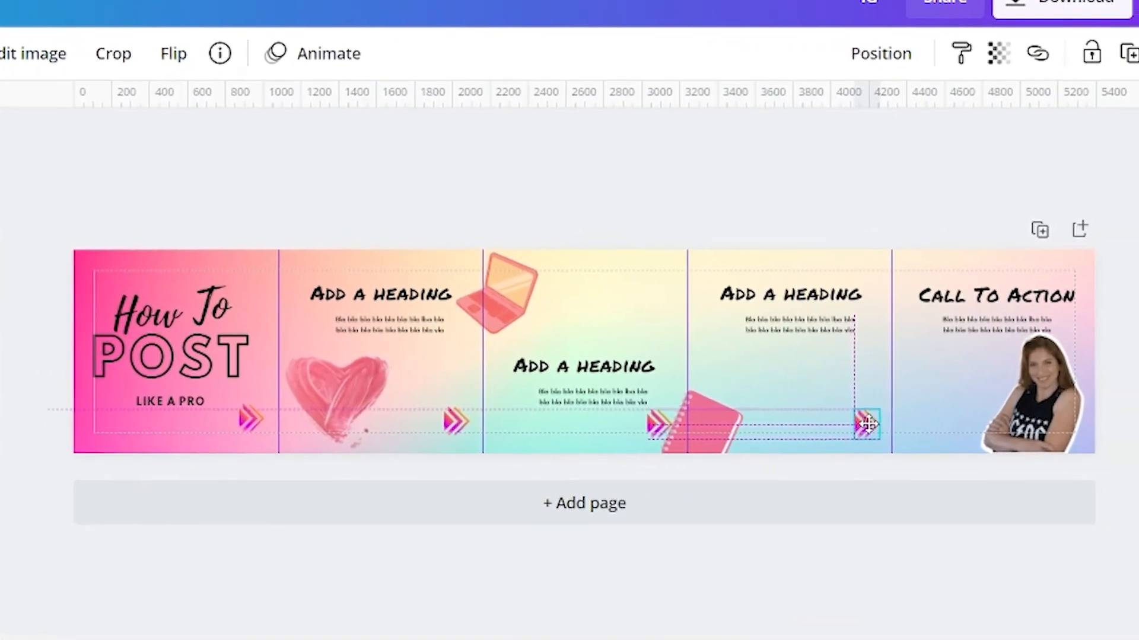
left_click_drag(868, 424, 843, 426)
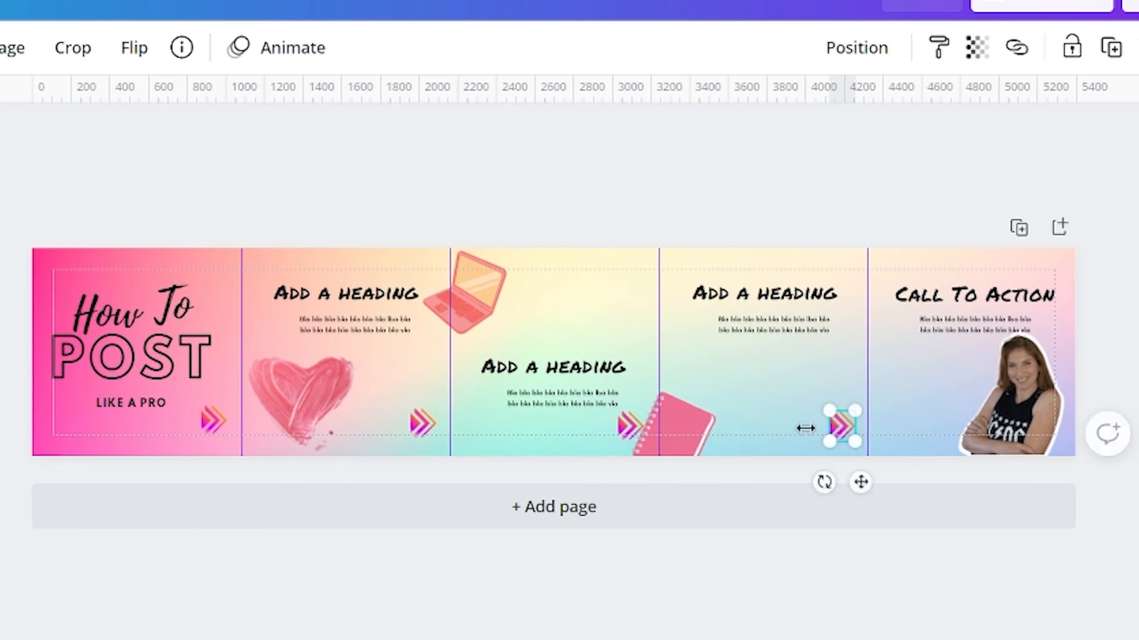
- Download the finished carousel as a PNG at size 1
left_click(765, 467)
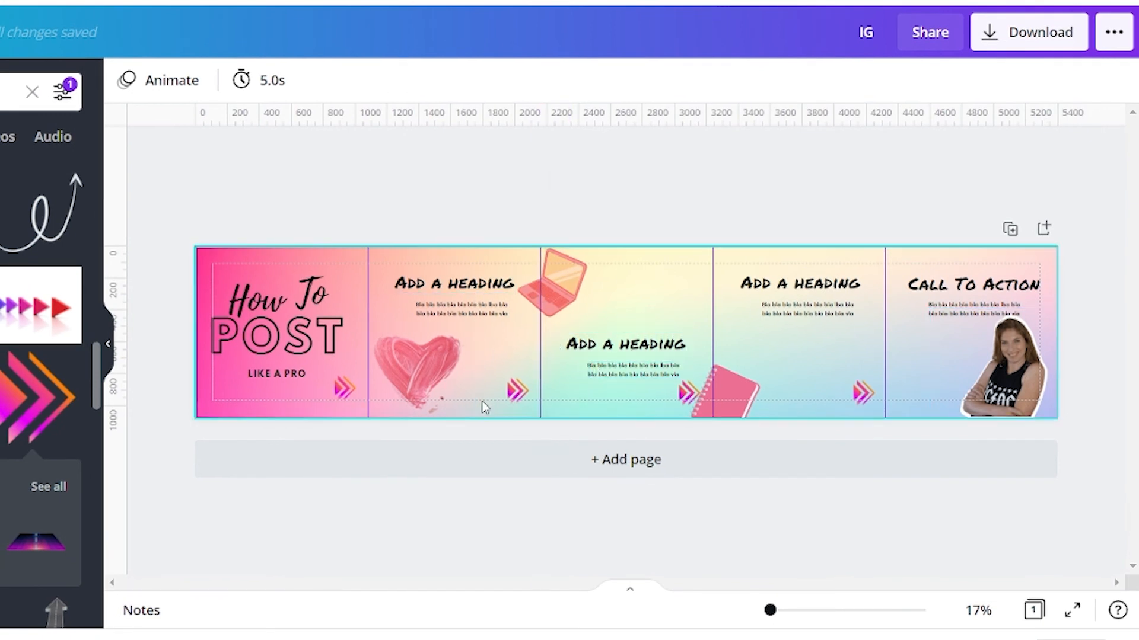
left_click(992, 37)
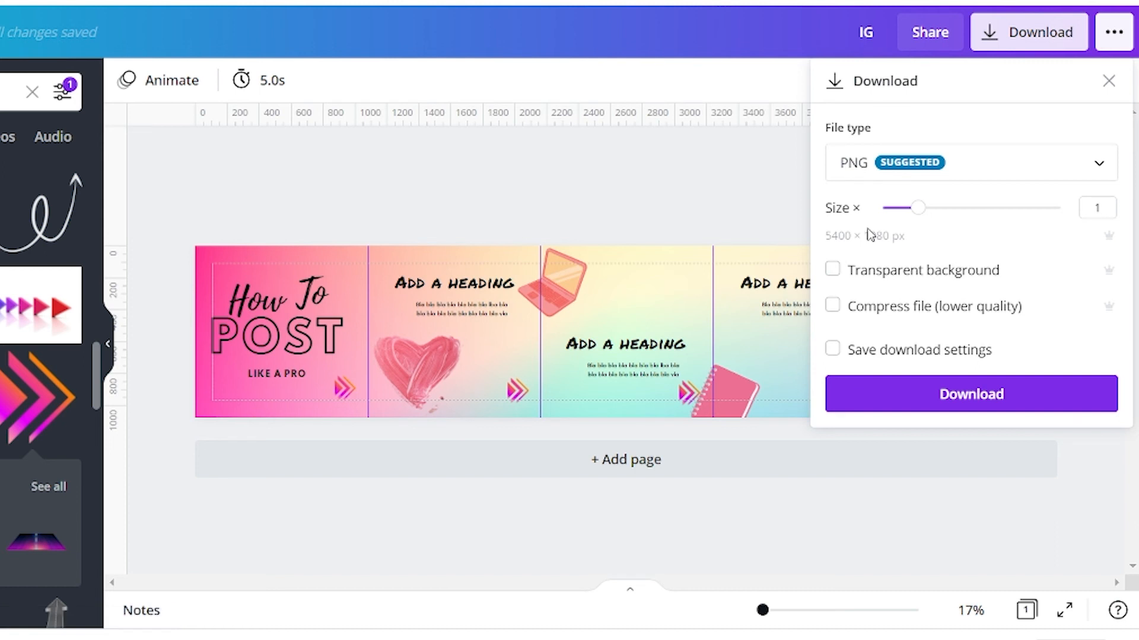
left_click(984, 408)
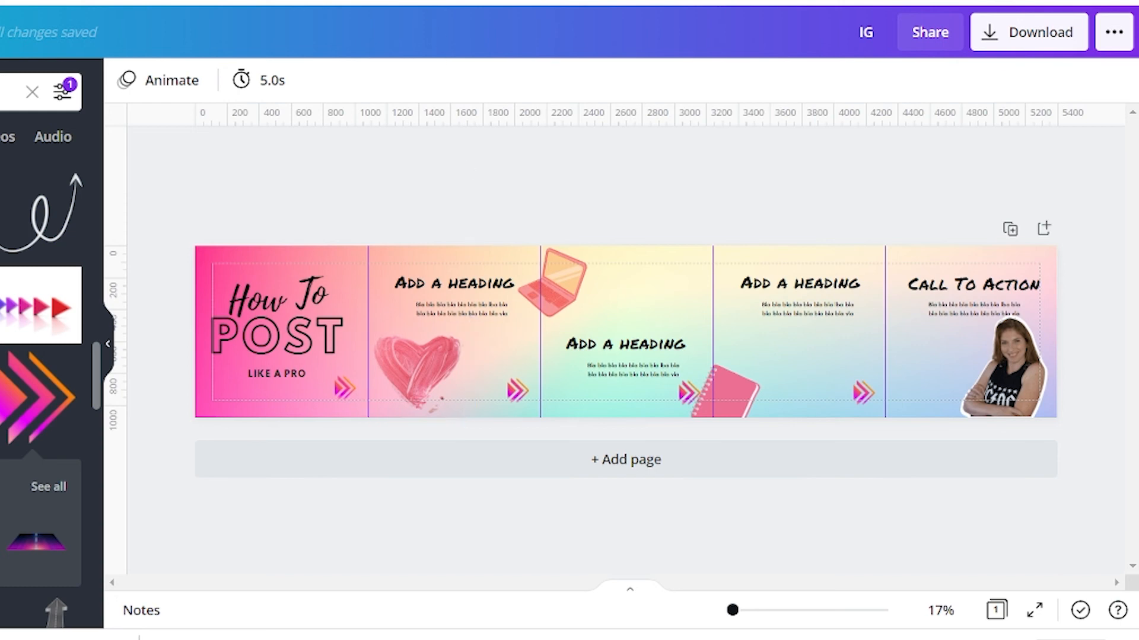
- Open pinetools.com in a new browser tab, search its tools for "image split" and open the Split Image tool
key("ctrl+t")
type("pinetools.com")
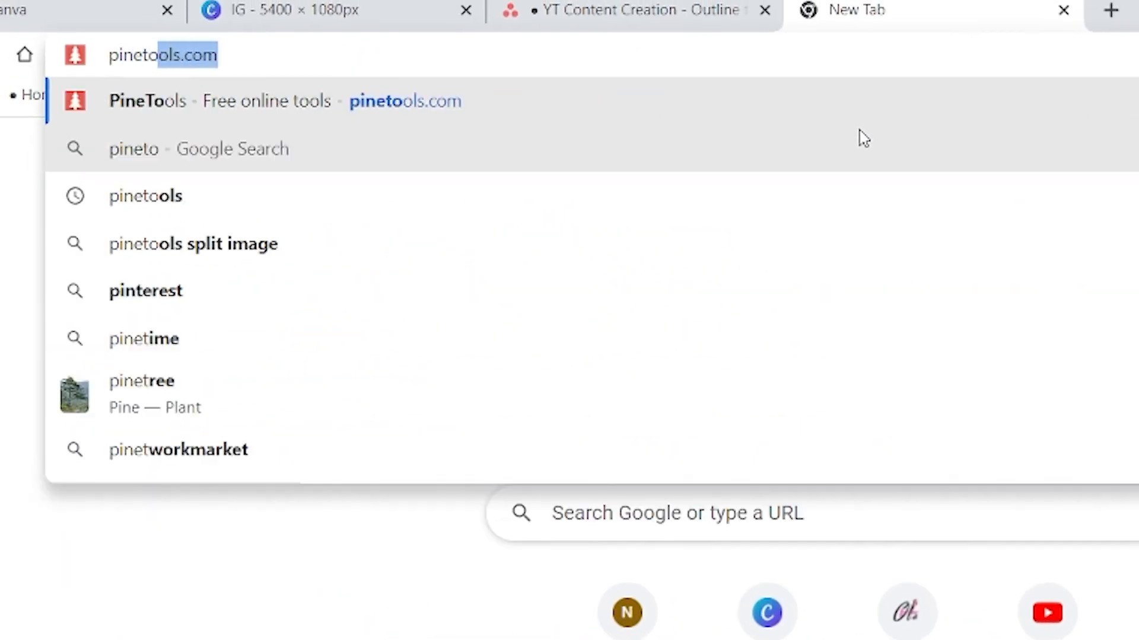
key("Return")
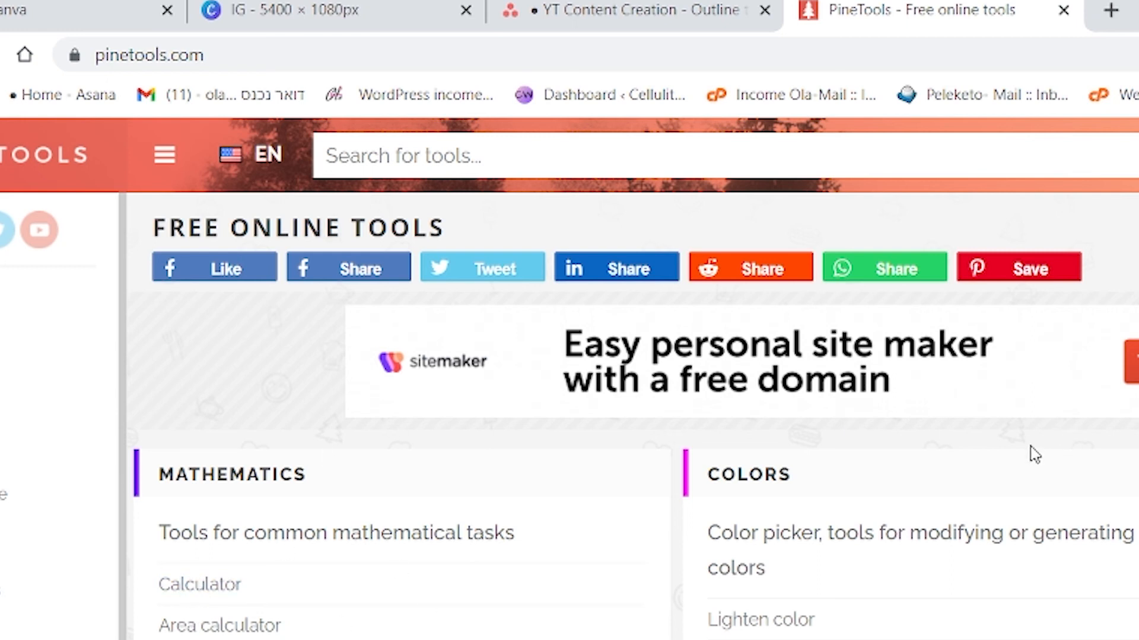
left_click(358, 152)
type("image split")
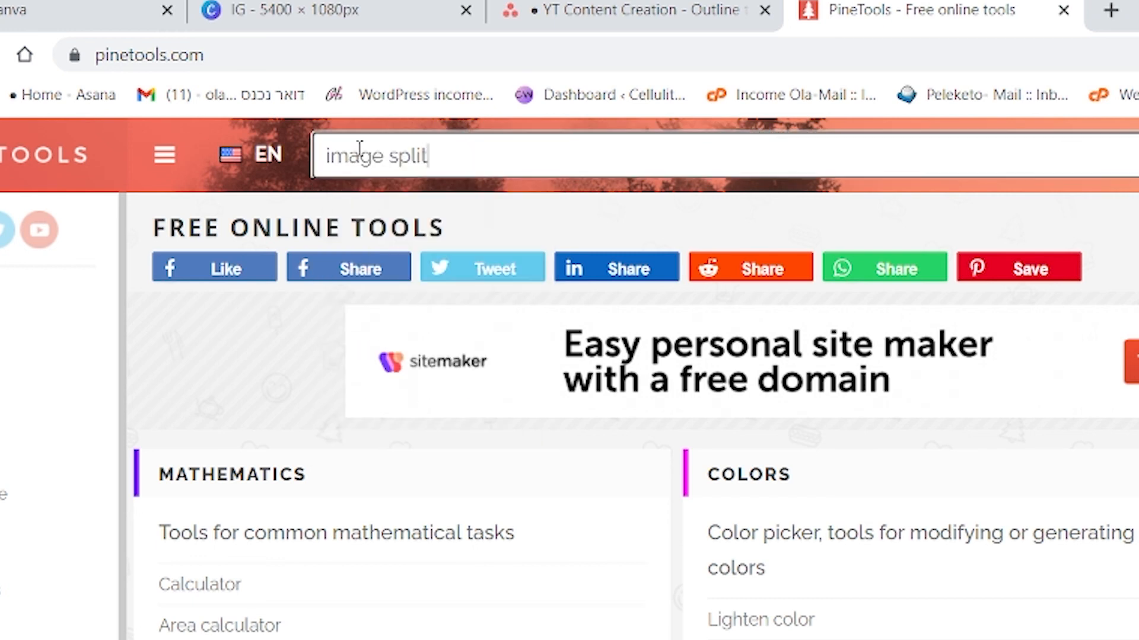
key("Return")
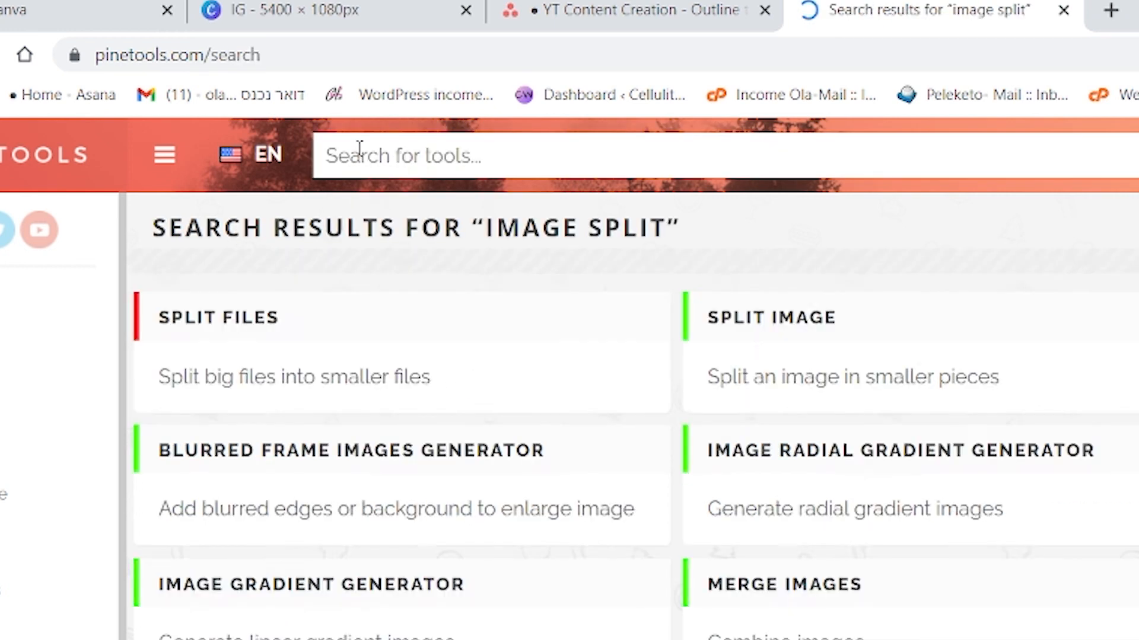
left_click(767, 446)
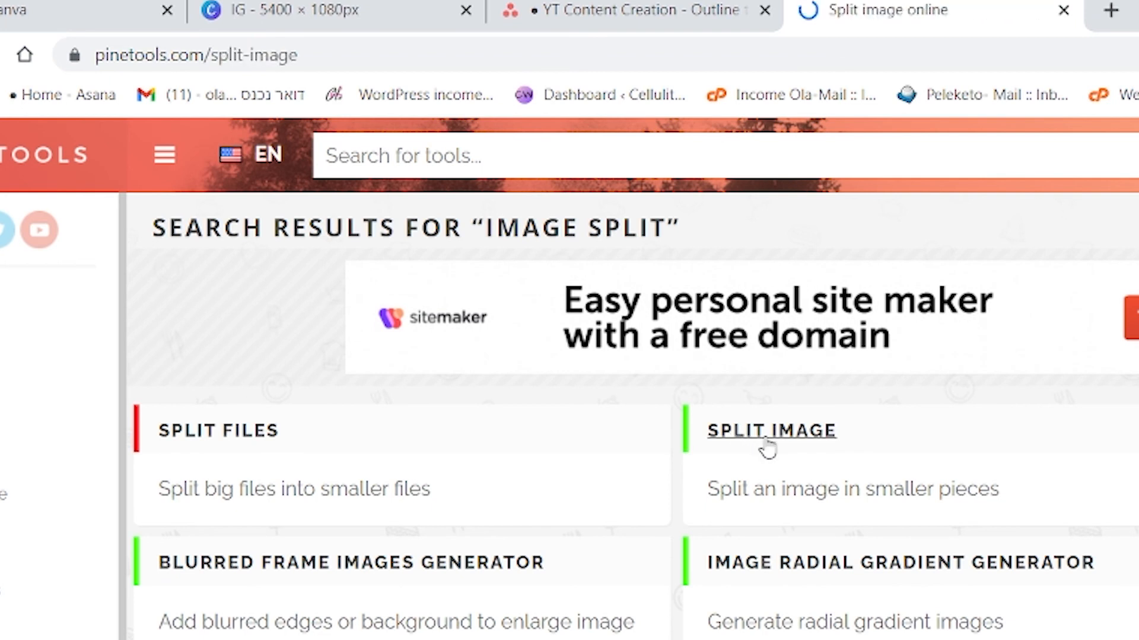
- Load IG.png from the Downloads folder as the input image and choose to split it horizontally
left_click(230, 475)
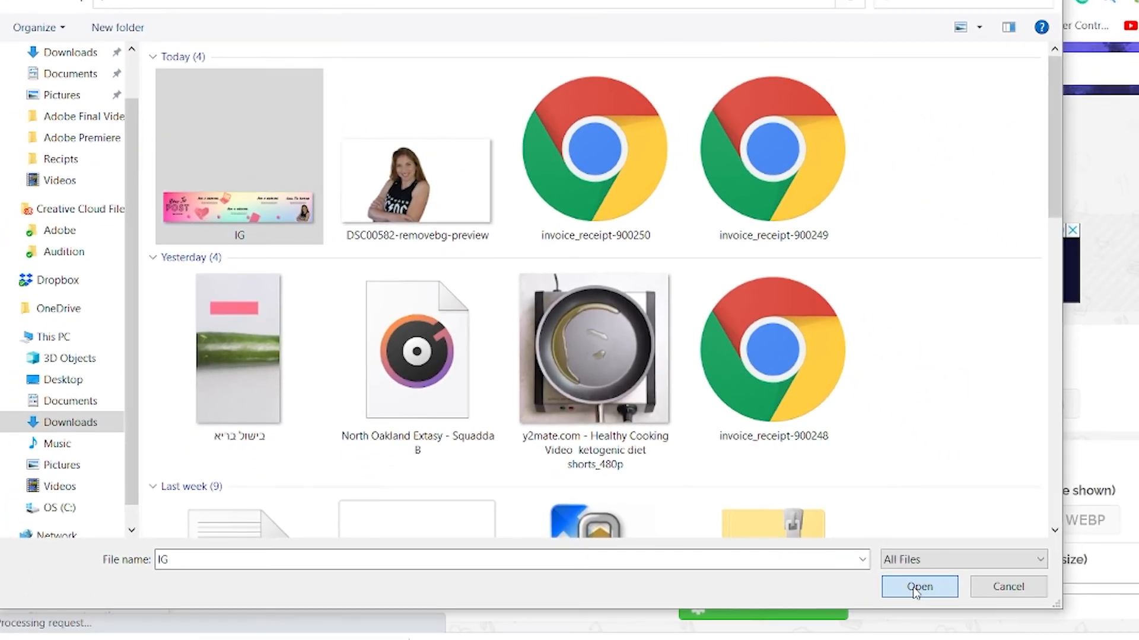
left_click(915, 585)
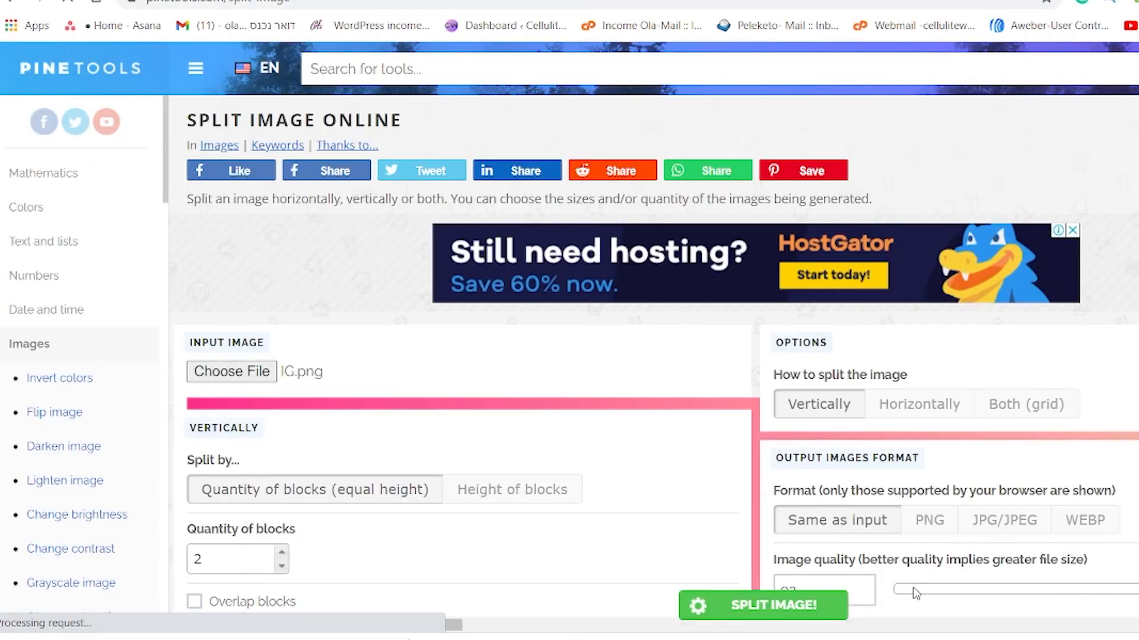
scroll(833, 375, "down", 3)
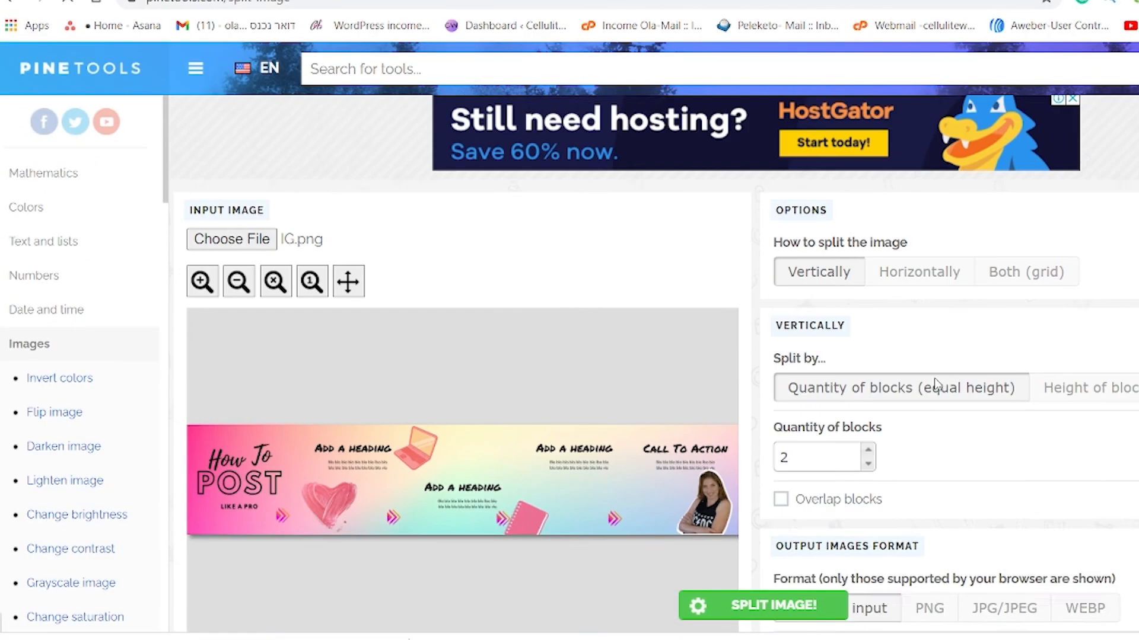
left_click(919, 230)
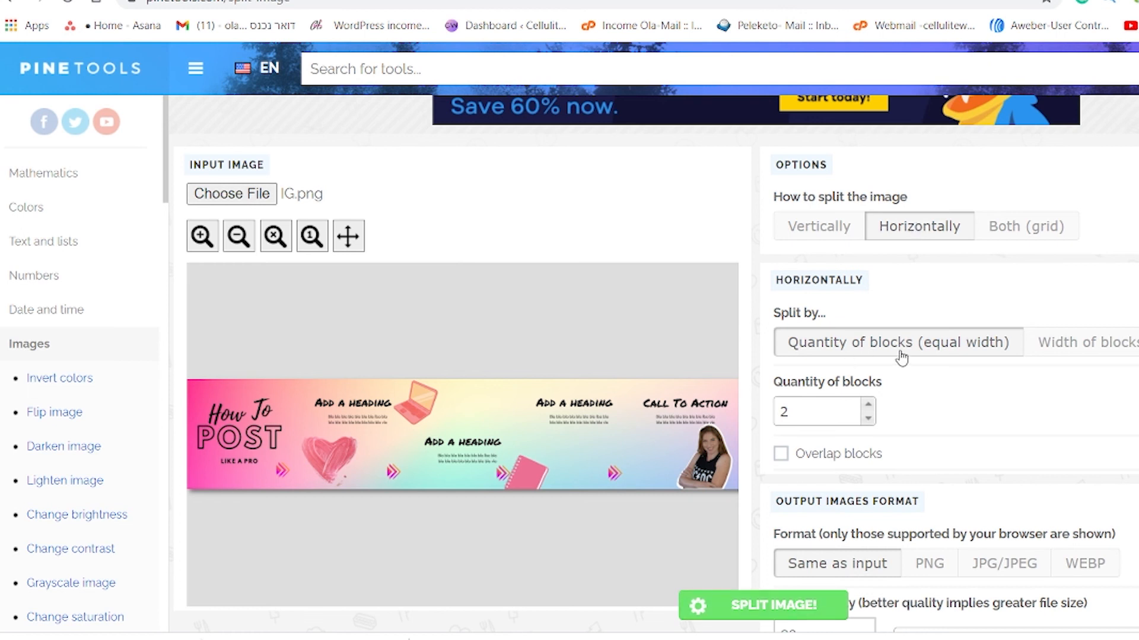
- Split the image into 5 equal-width blocks in PNG format and download the first piece, row-1-column-1.png
scroll(819, 354, "down", 2)
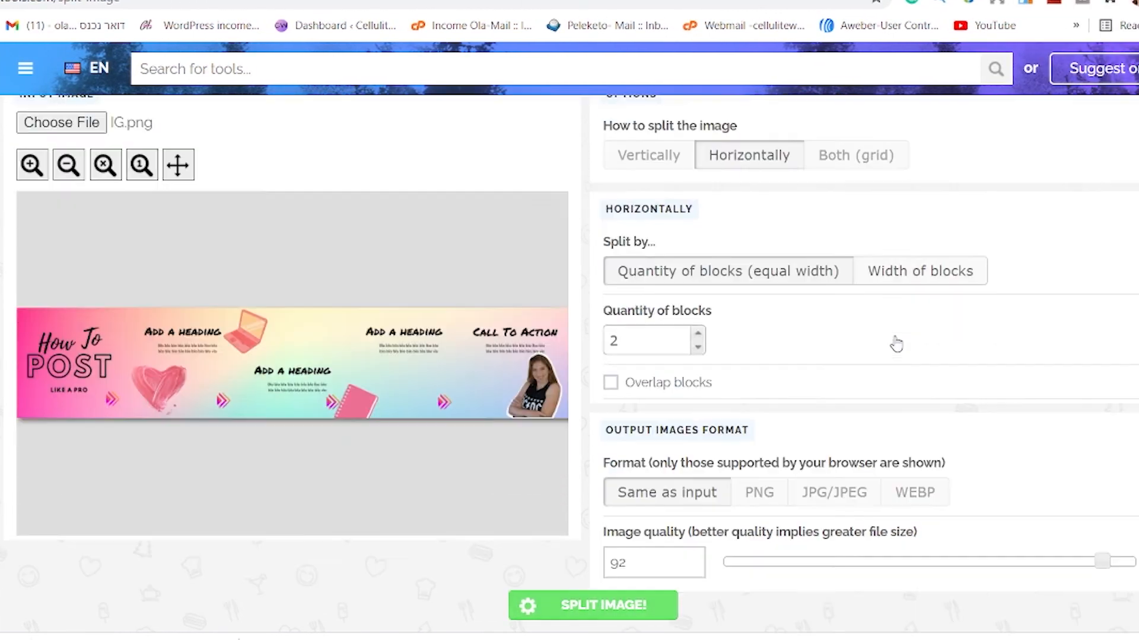
left_click(693, 319)
left_click(692, 319)
left_click(692, 318)
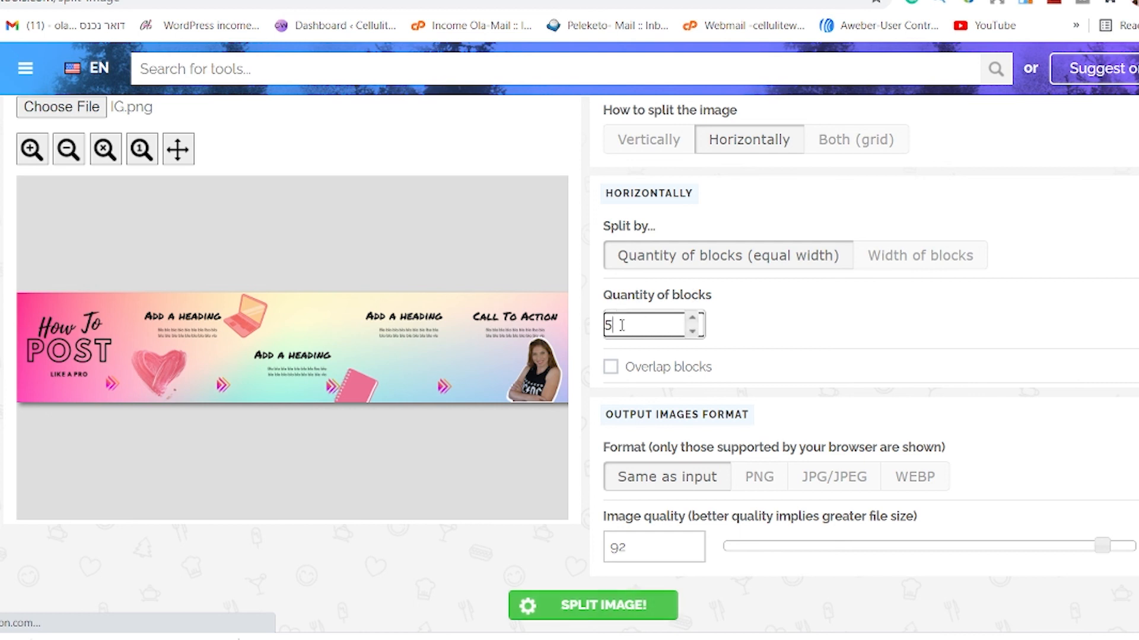
left_click(762, 479)
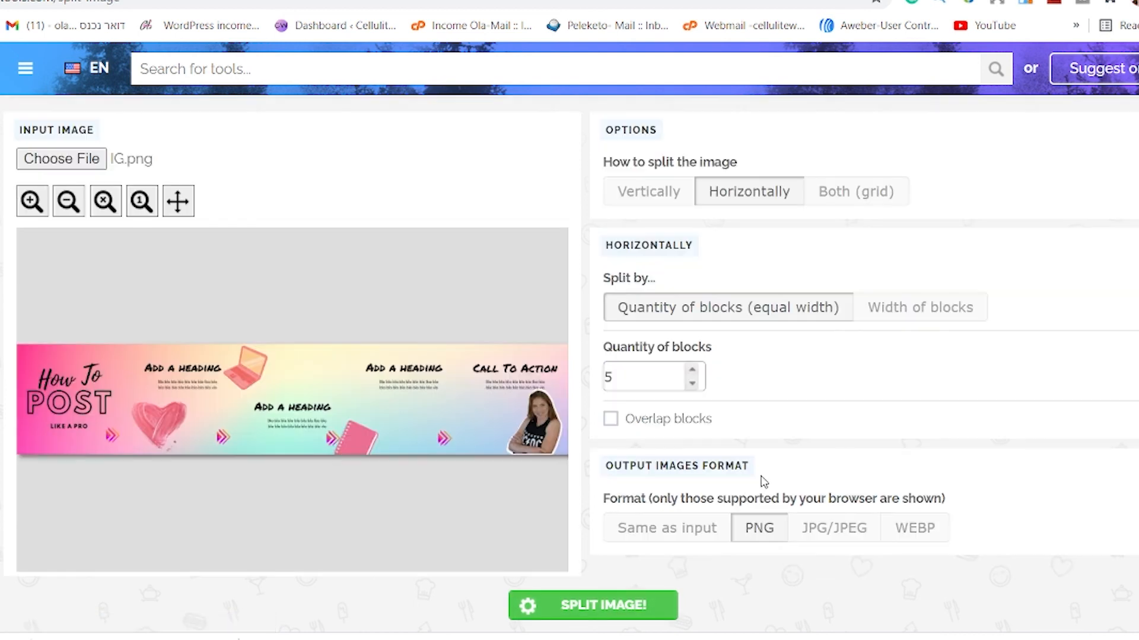
left_click(616, 607)
left_click(116, 504)
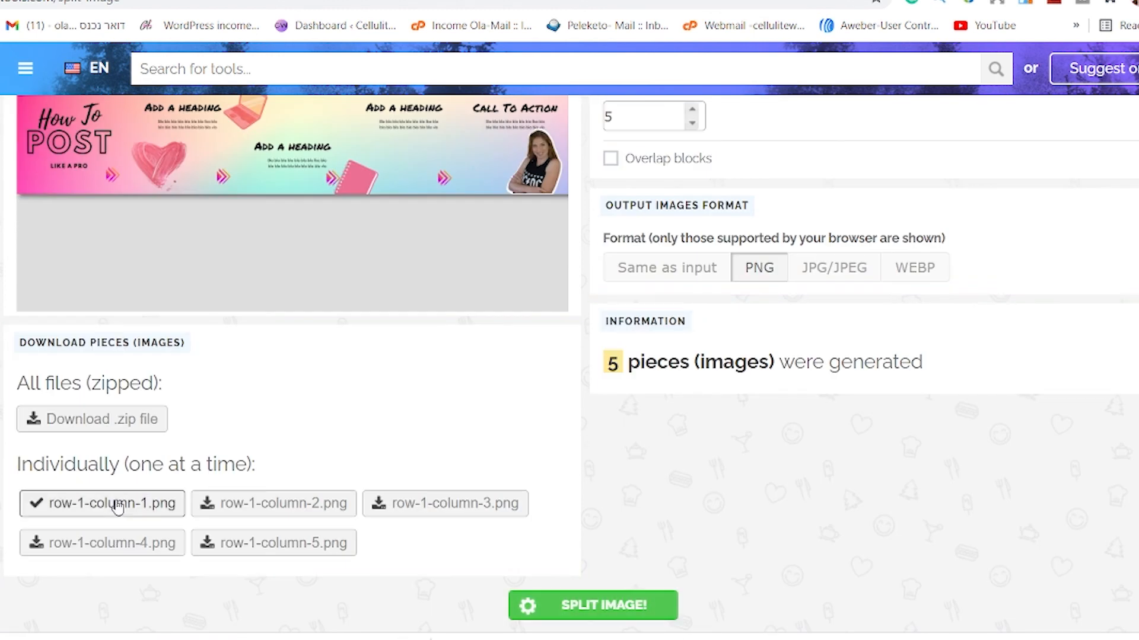
- Download the remaining four split pieces individually, row-1-column-2.png through row-1-column-5.png
left_click(283, 508)
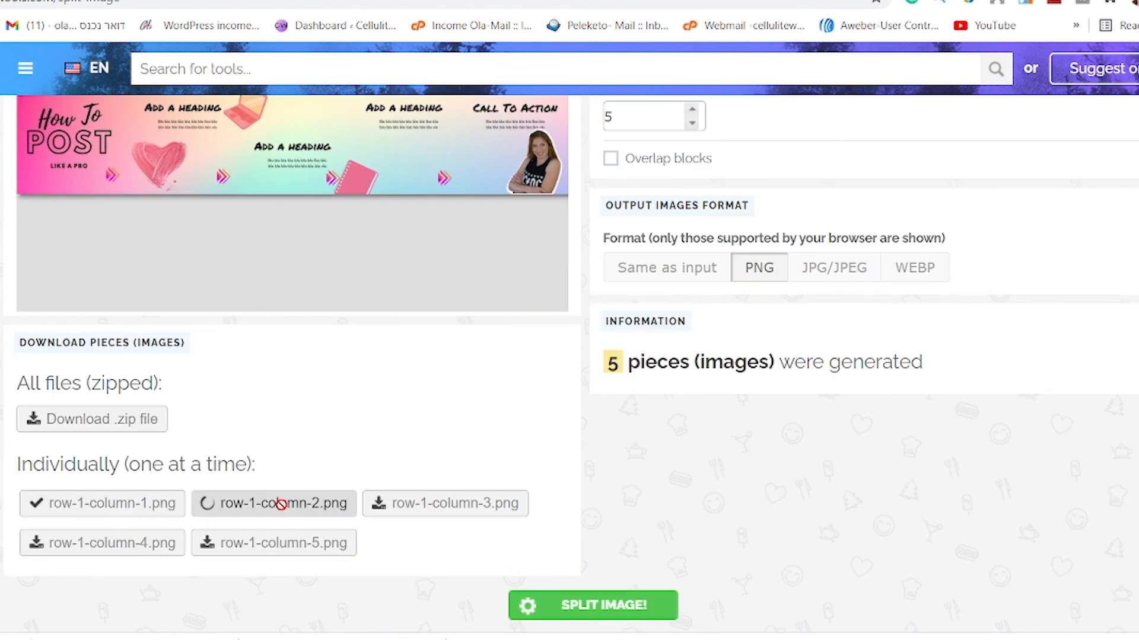
left_click(440, 507)
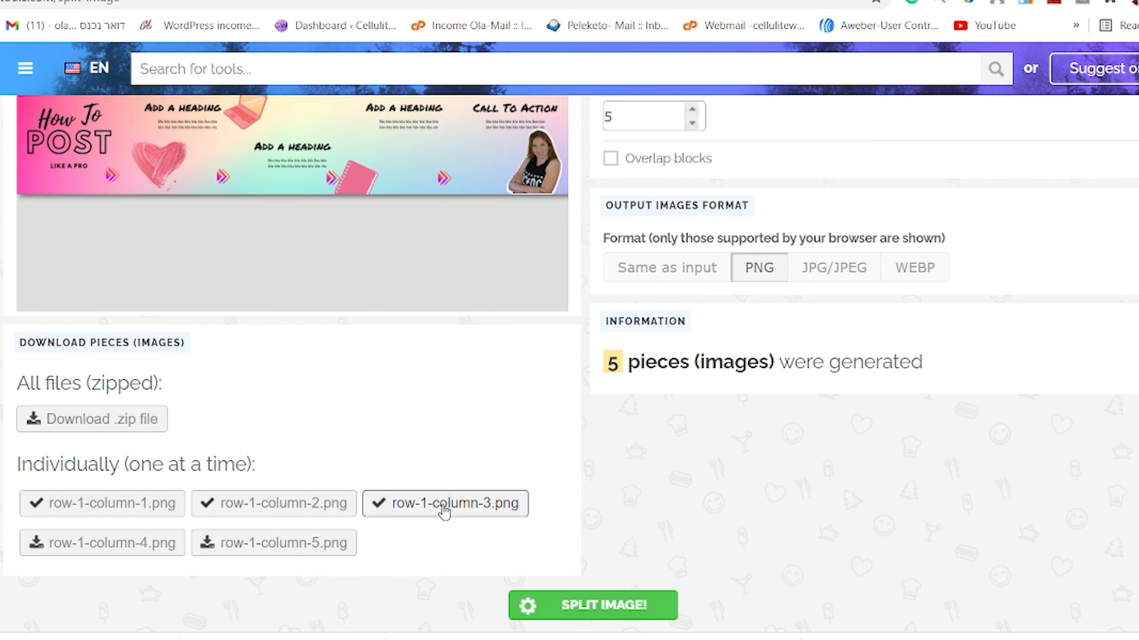
left_click(92, 543)
left_click(249, 544)
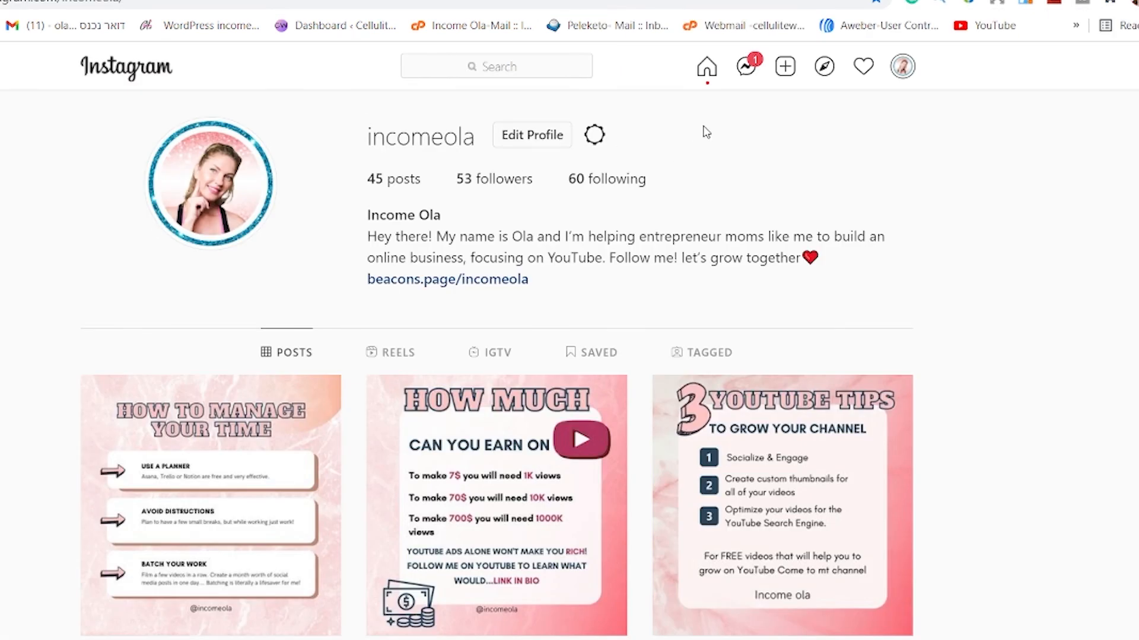
- Switch to the Instagram profile, start a new post and load row-1-column-1 as its first image
left_click(790, 67)
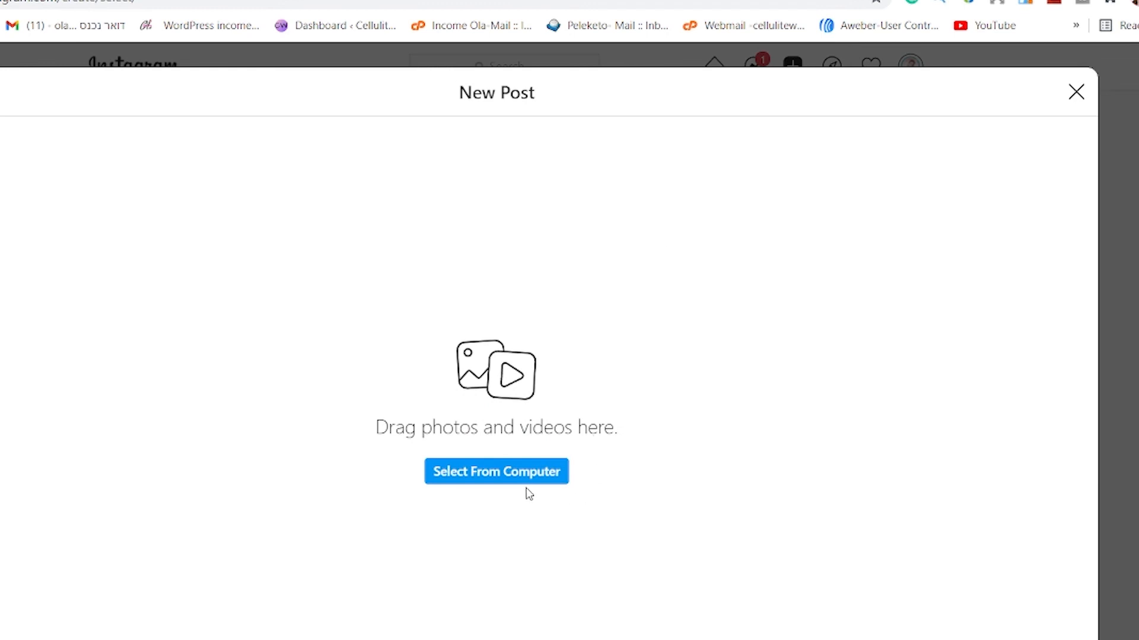
left_click(498, 472)
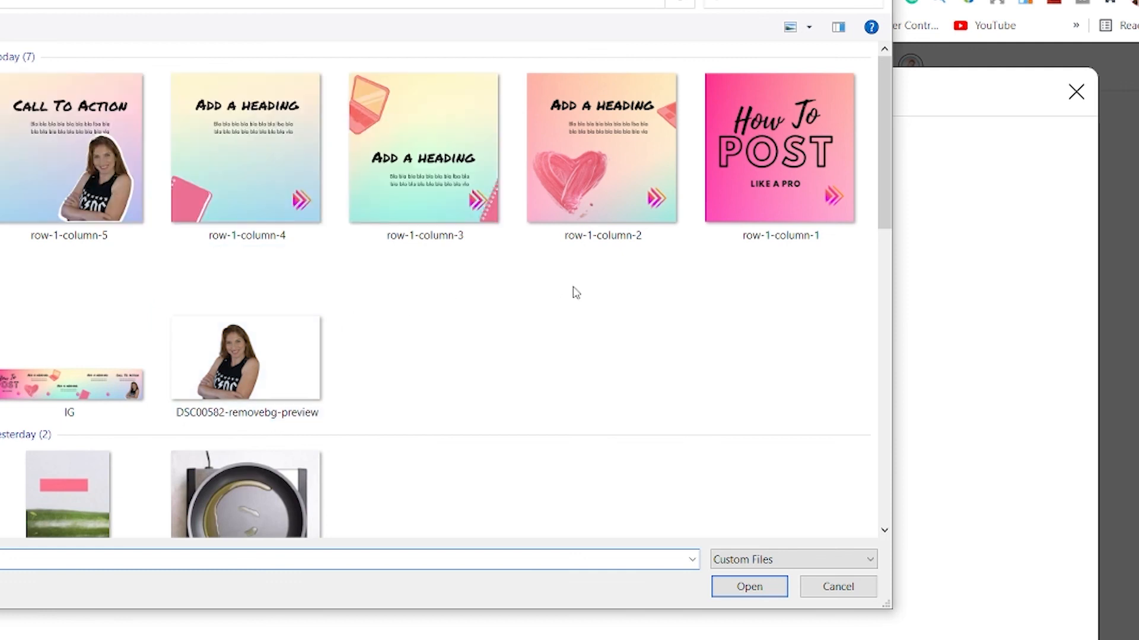
left_click(778, 153)
left_click(767, 587)
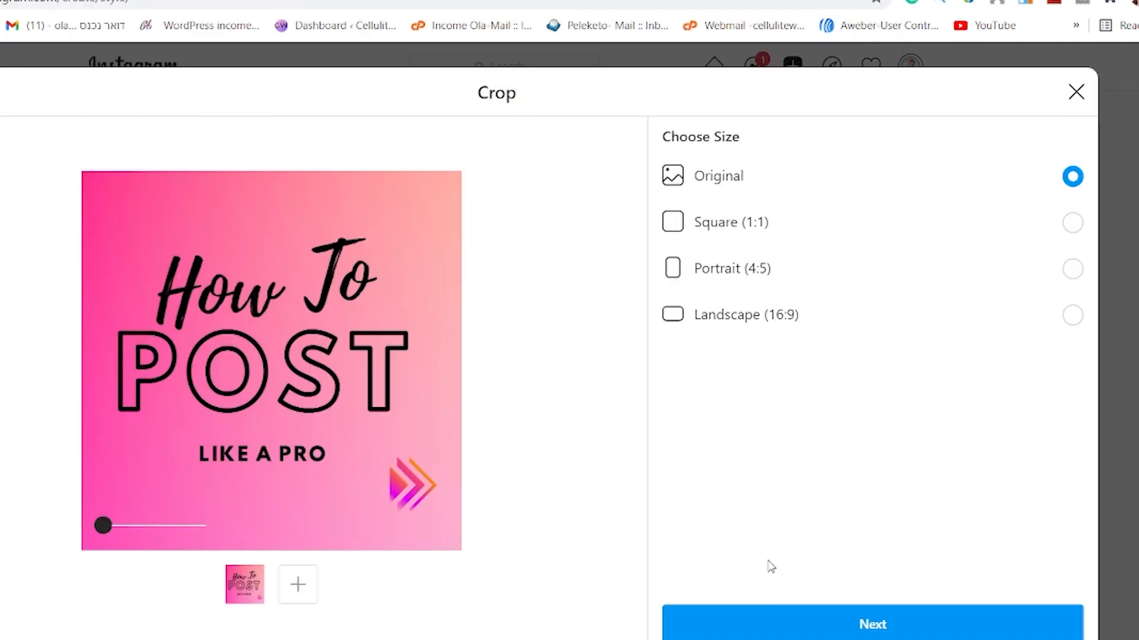
- Add row-1-column-2 and row-1-column-3 to the post as the second and third slides
left_click(297, 584)
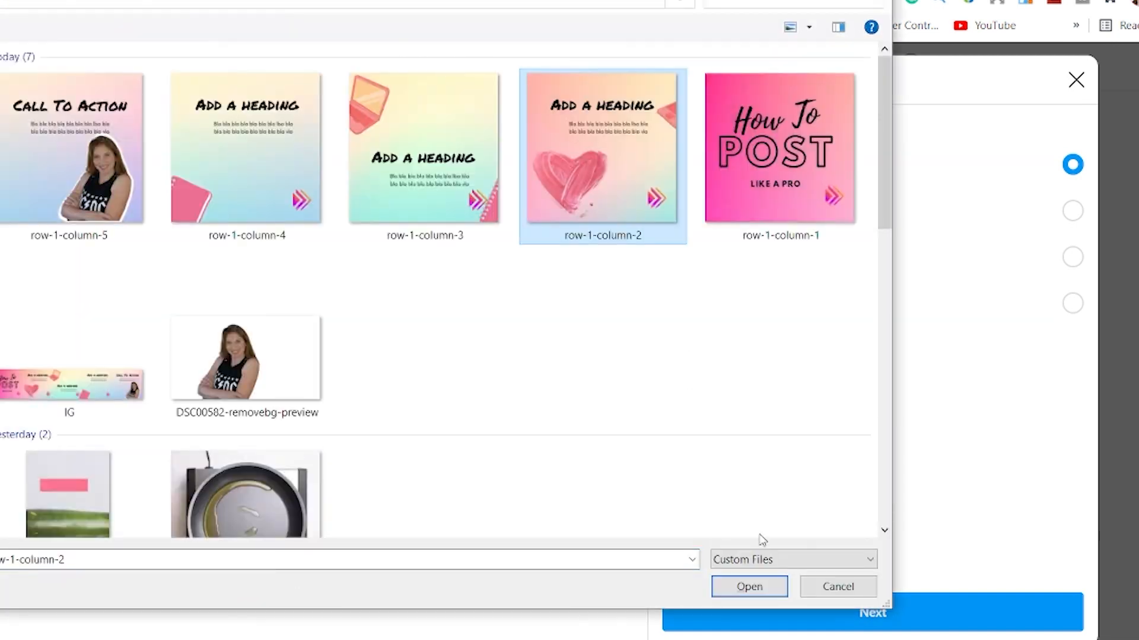
left_click(762, 587)
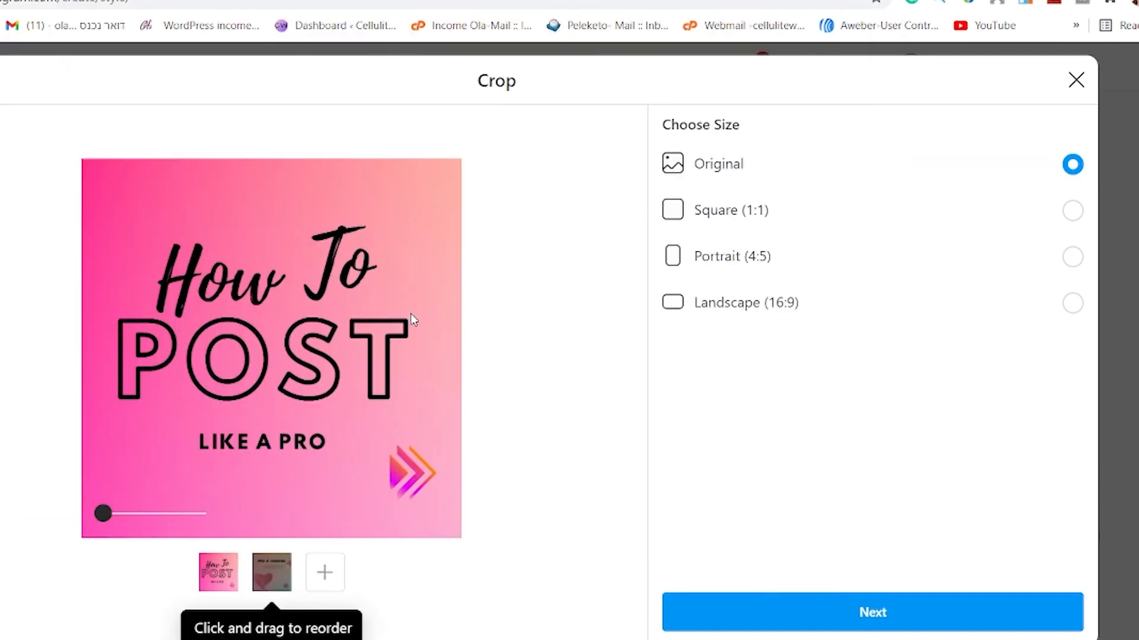
left_click(325, 573)
left_click(392, 177)
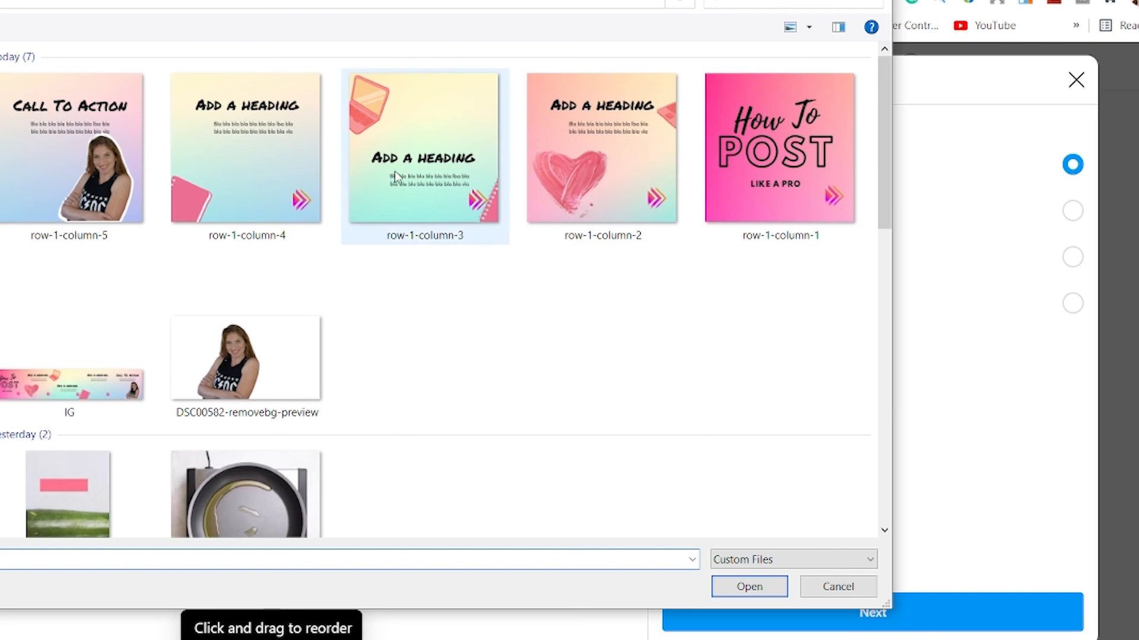
left_click(395, 175)
left_click(759, 587)
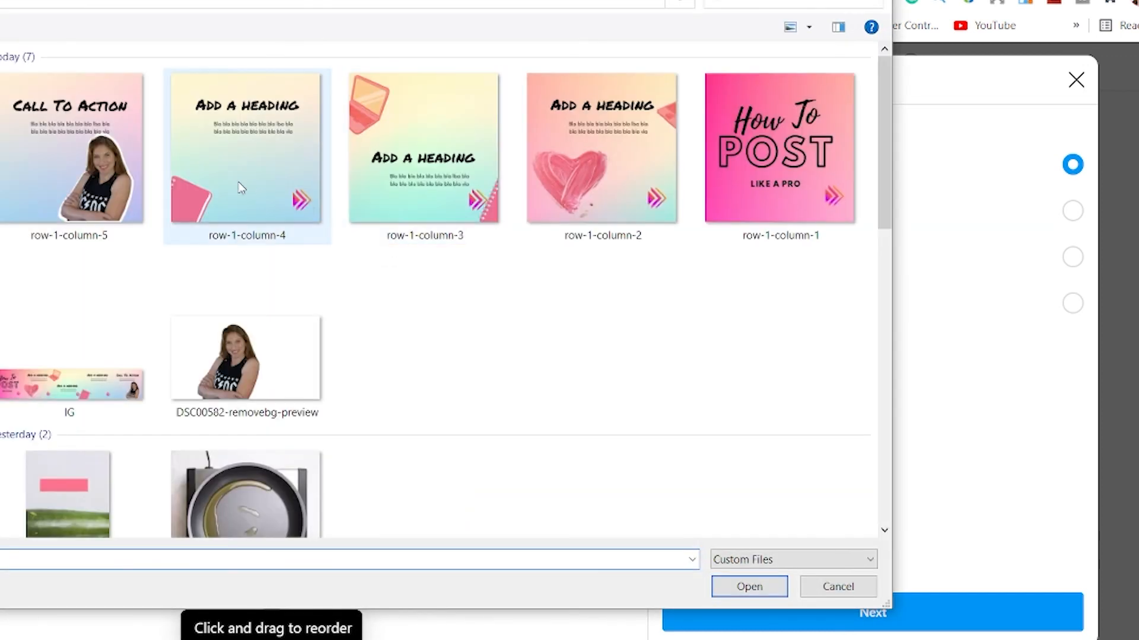
- Add row-1-column-4 and row-1-column-5 to the post as the fourth and fifth slides
left_click(240, 188)
left_click(750, 587)
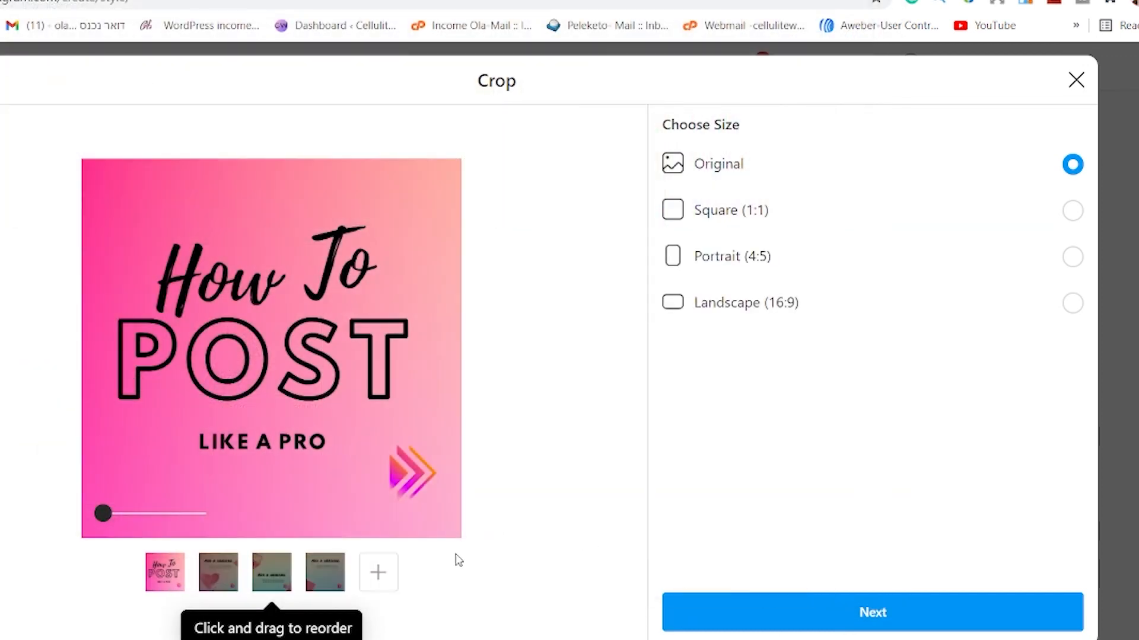
left_click(379, 574)
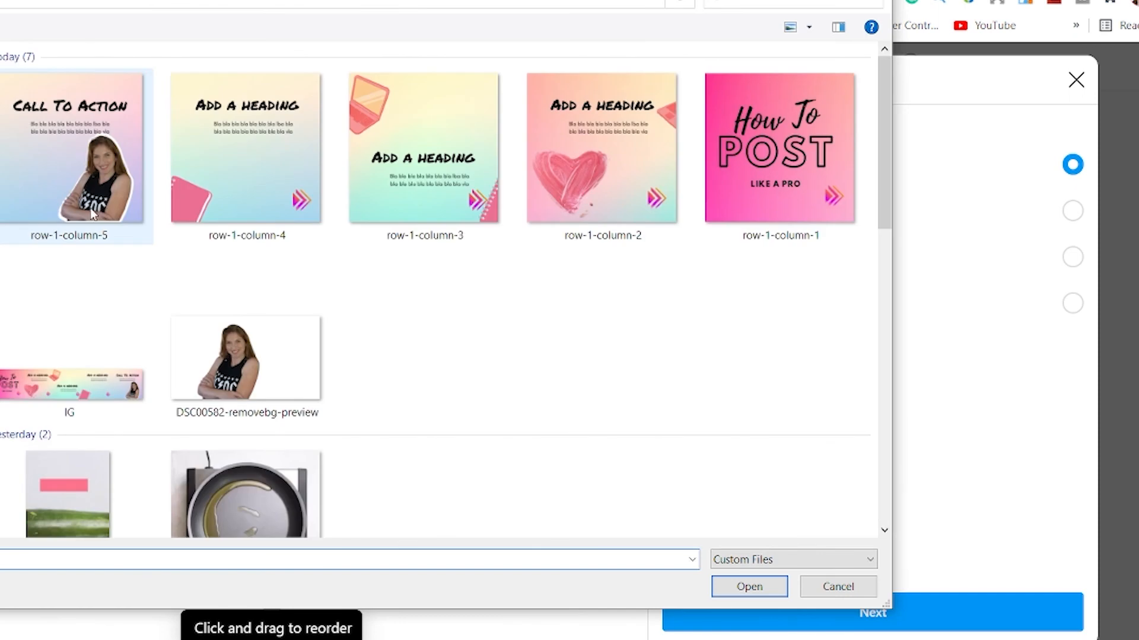
left_click(93, 176)
left_click(750, 589)
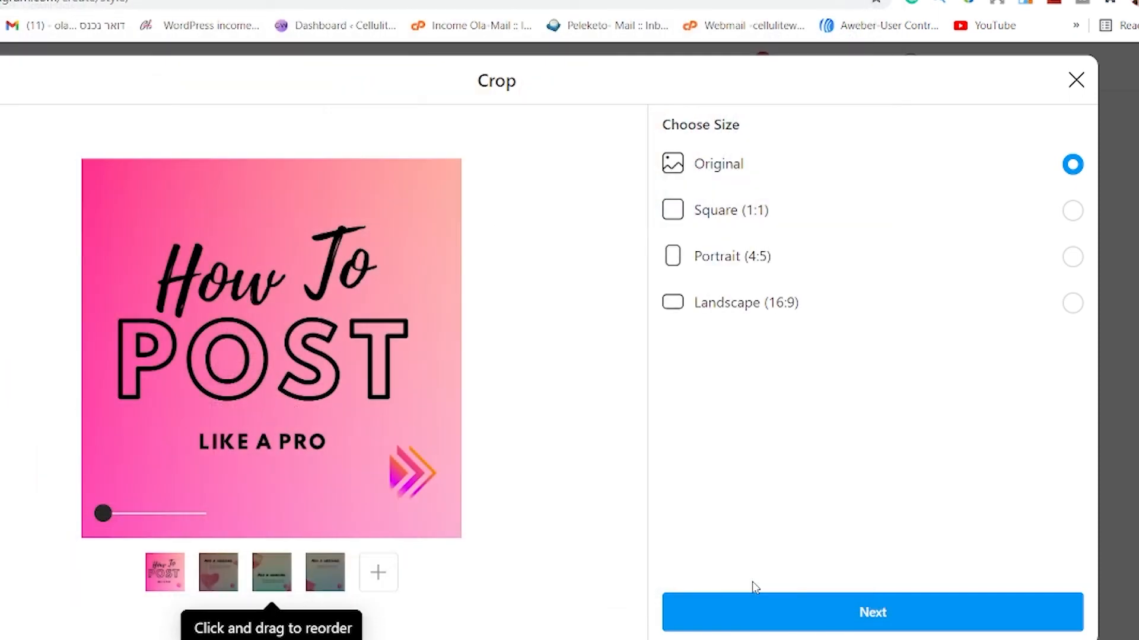
- Preview the five slides one by one to check their order, returning to the first slide
left_click(191, 584)
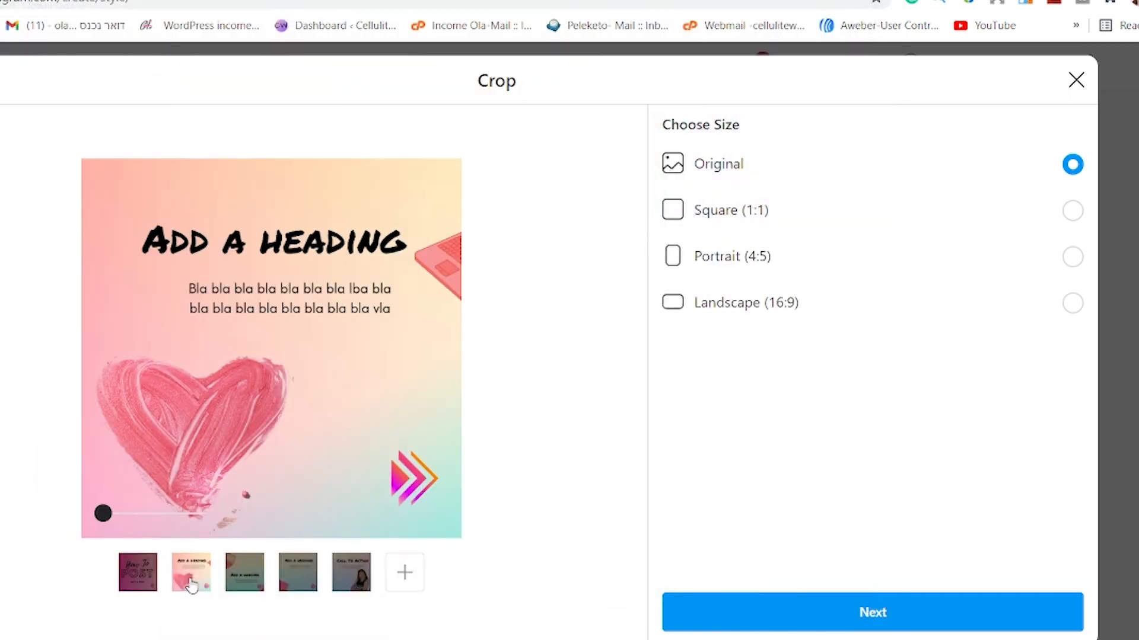
left_click(241, 578)
left_click(292, 581)
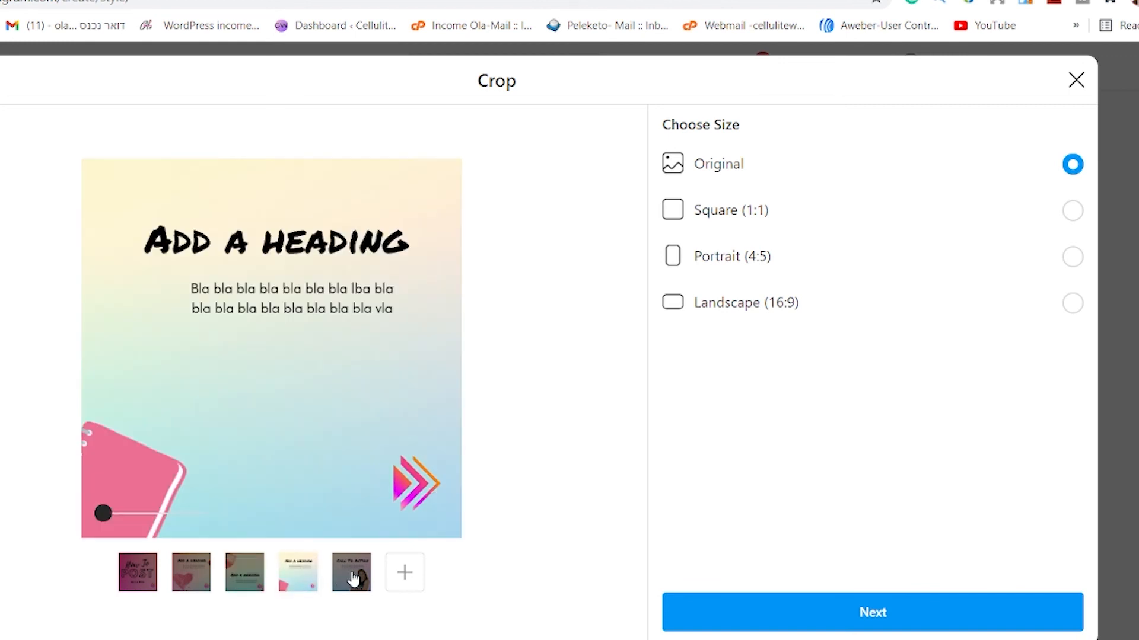
left_click(354, 580)
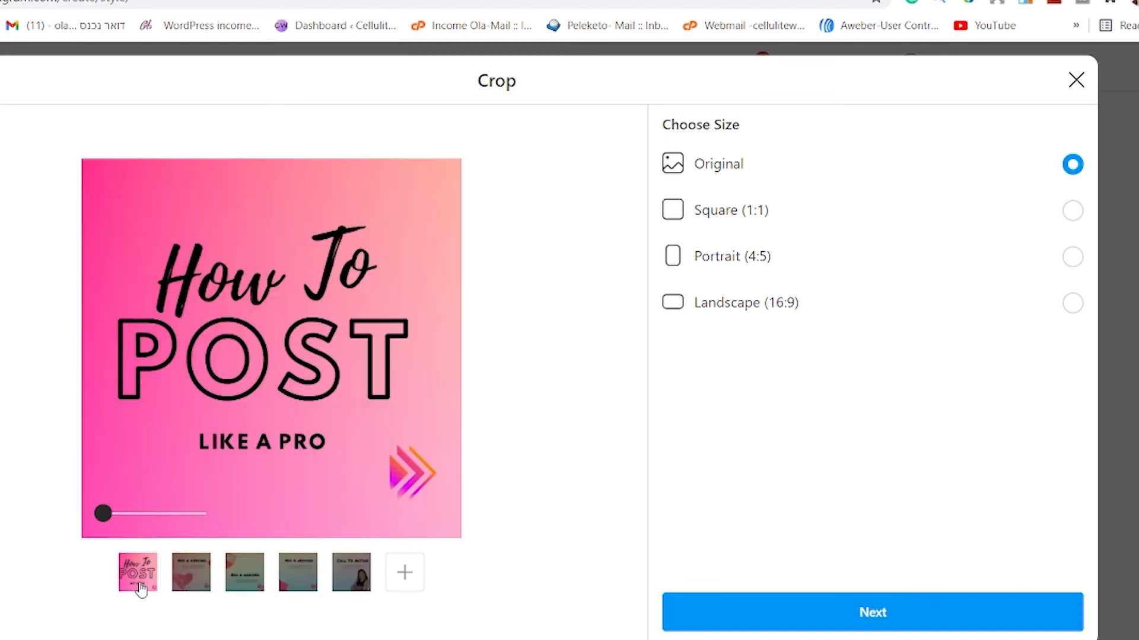
left_click_drag(136, 578, 165, 600)
- Keep the Original size and Normal filter, share the carousel post without a caption, and close the upload dialog
left_click(895, 617)
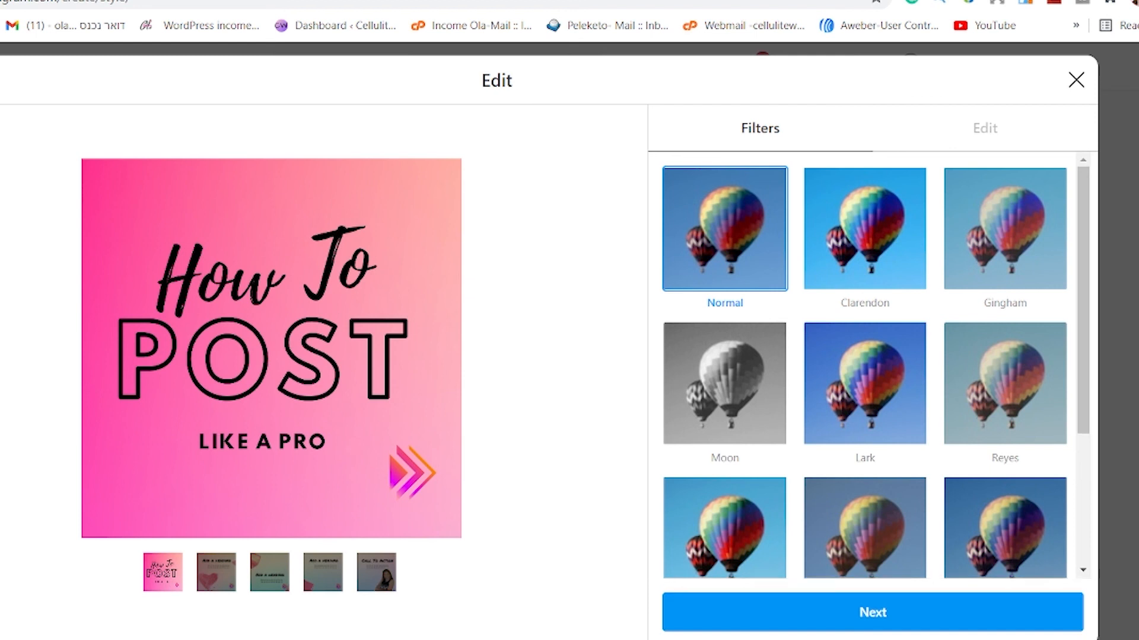
left_click(870, 616)
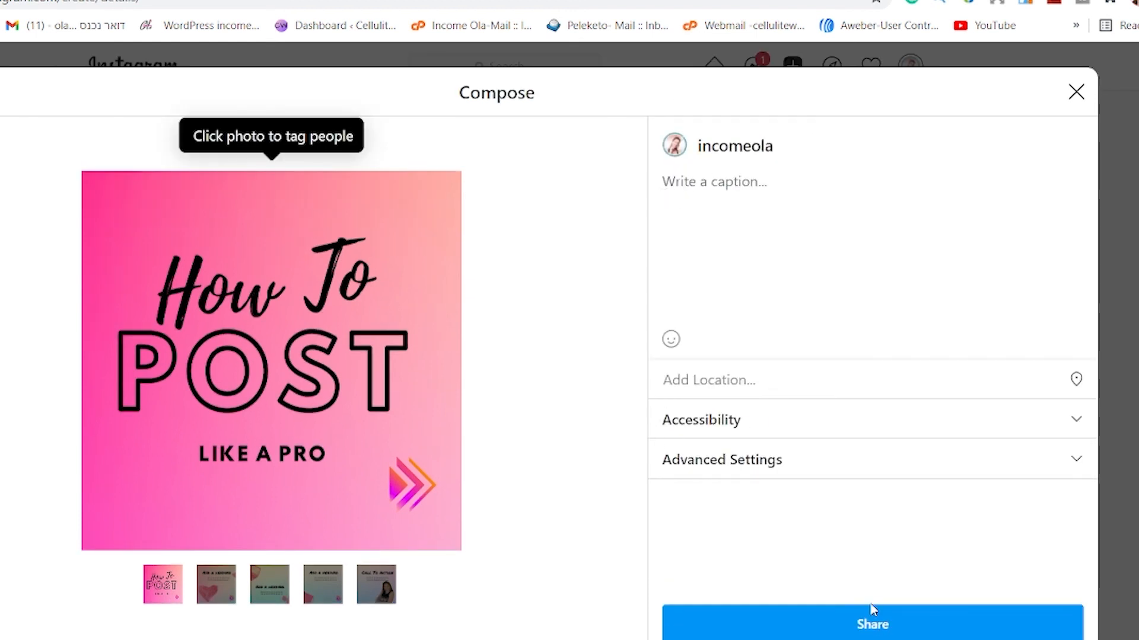
left_click(884, 629)
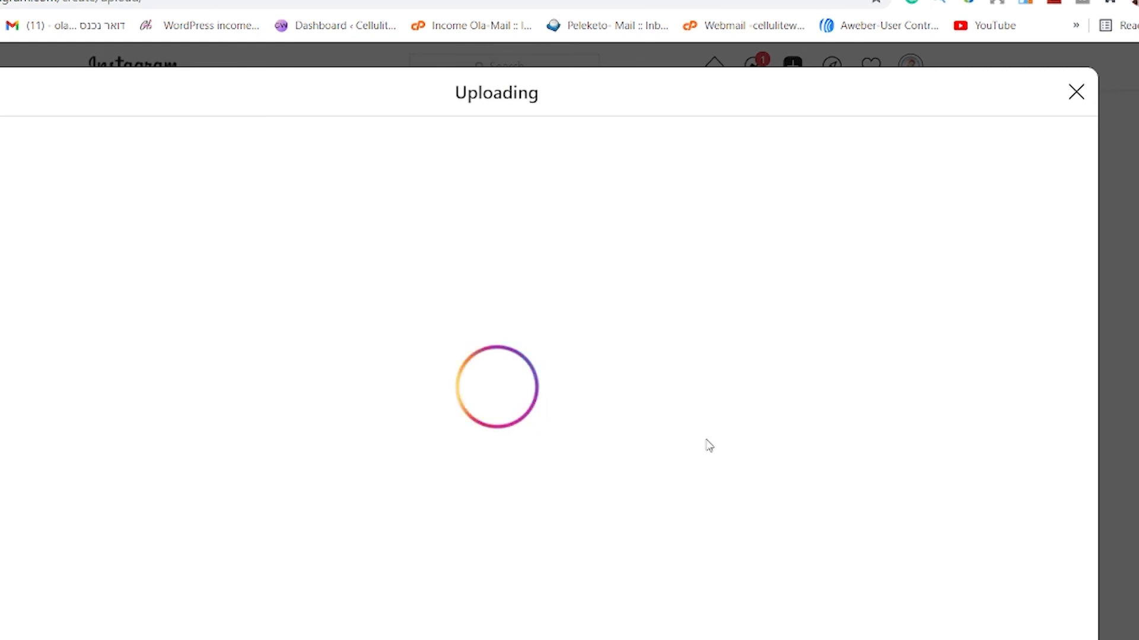
left_click(1076, 92)
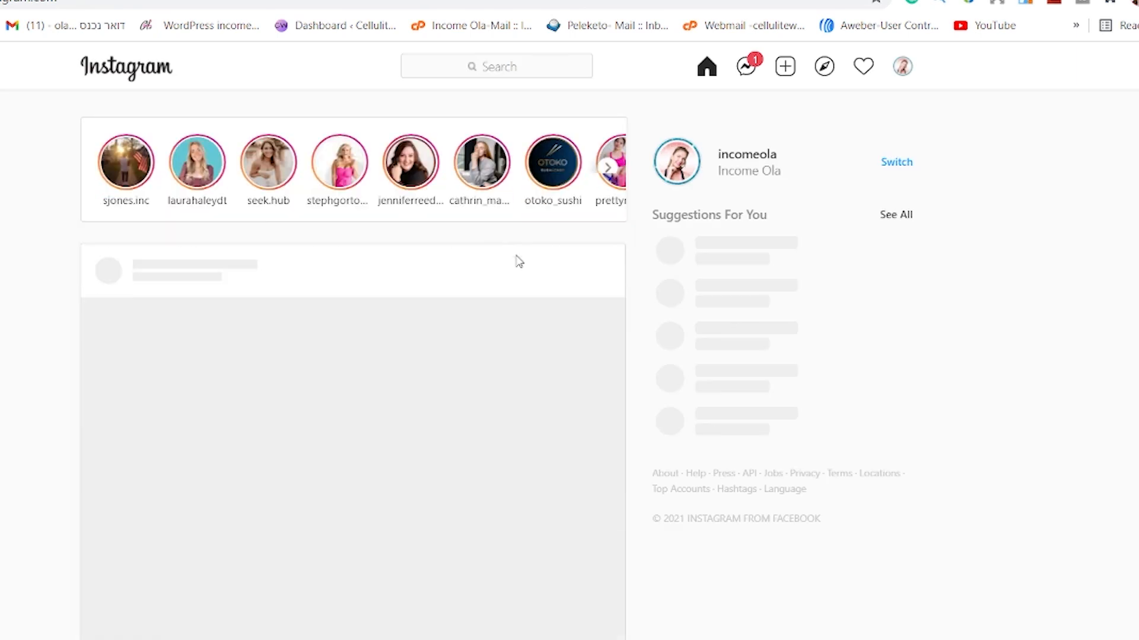
- Find the published carousel in the feed and browse through its slides to examine the seamless transitions
scroll(380, 277, "down", 3)
left_click(606, 391)
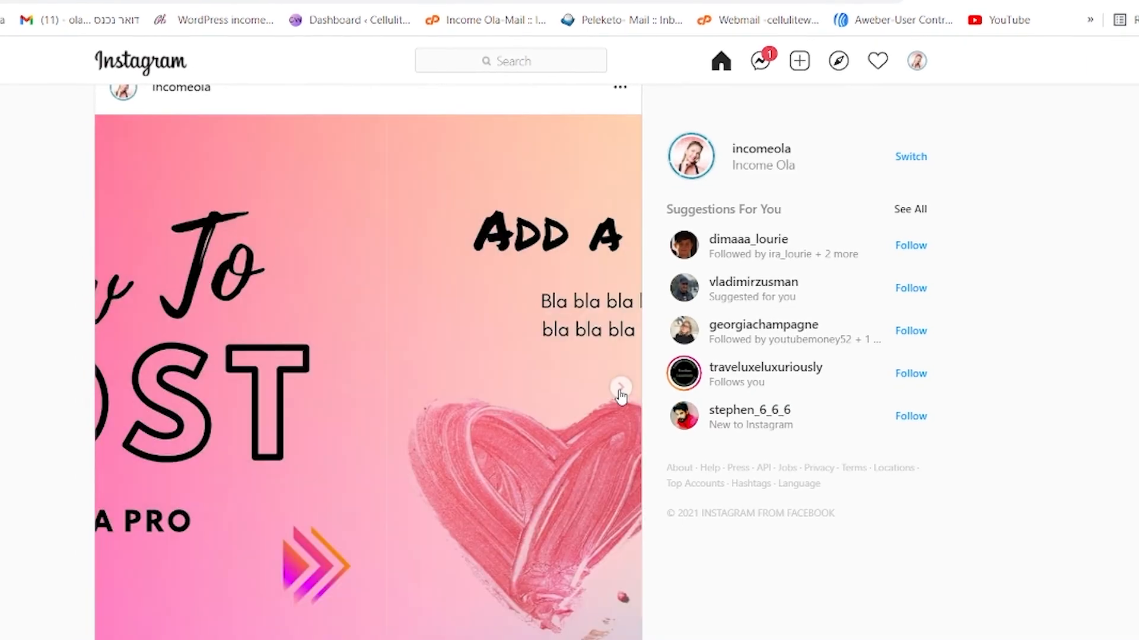
left_click(606, 393)
left_click(644, 382)
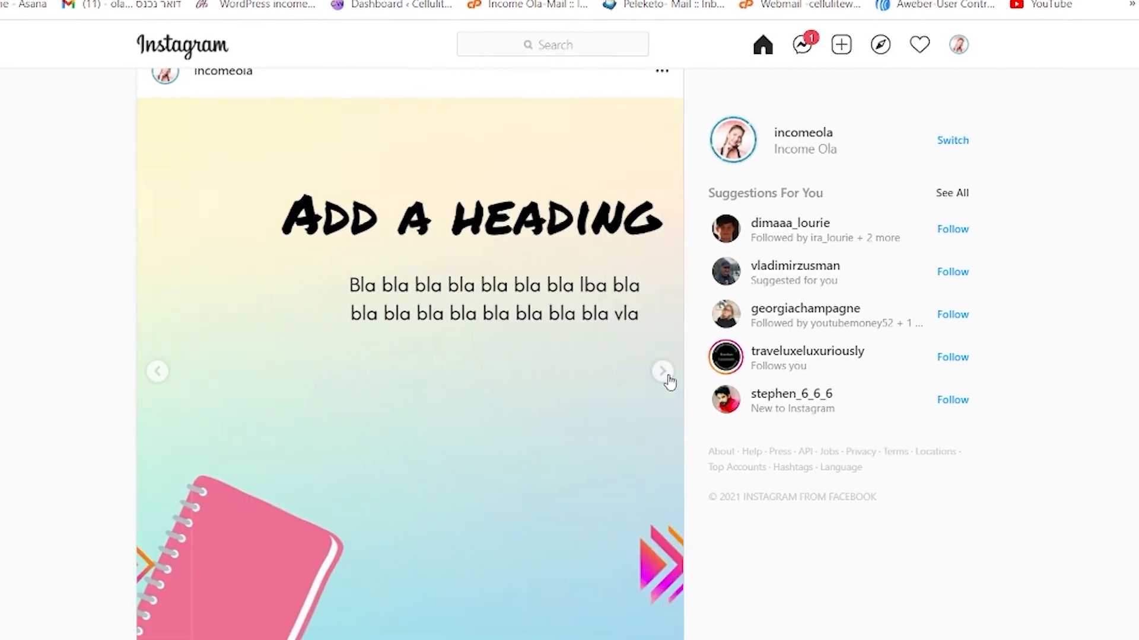